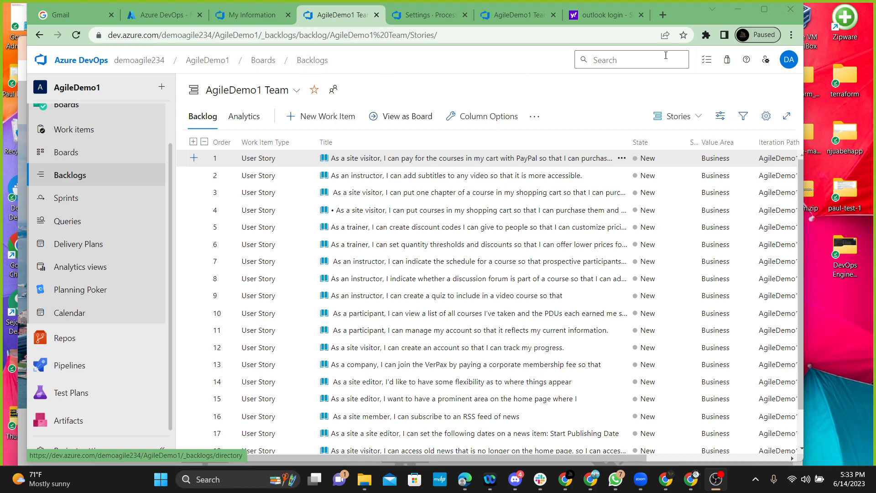
Switch to YouTube, view the Sylver Tech Space channel's home page with its Azure DevOps videos, and return to the Azure DevOps backlog.
{"action": "left_click", "coordinate": [694, 487]}
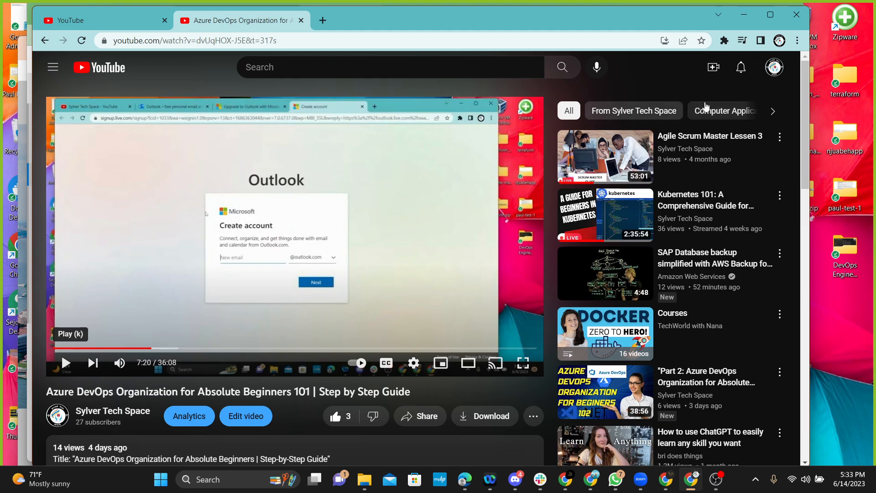
{"action": "left_click", "coordinate": [774, 67]}
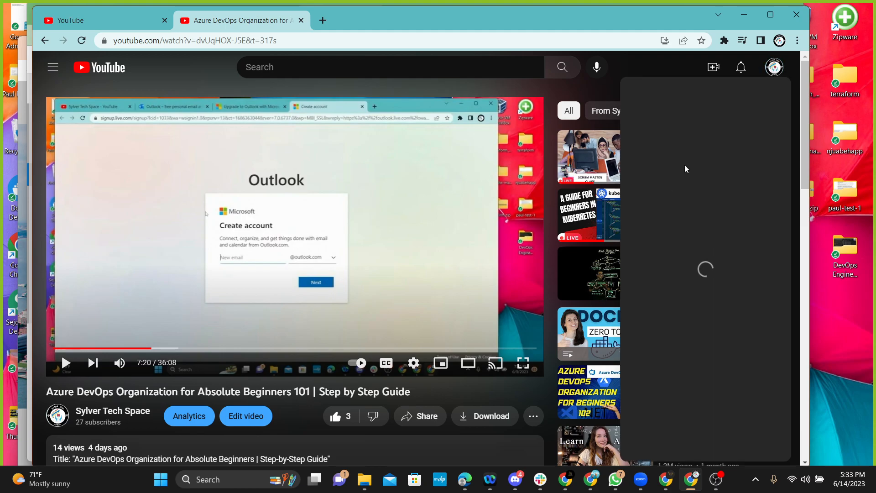
{"action": "left_click", "coordinate": [638, 137]}
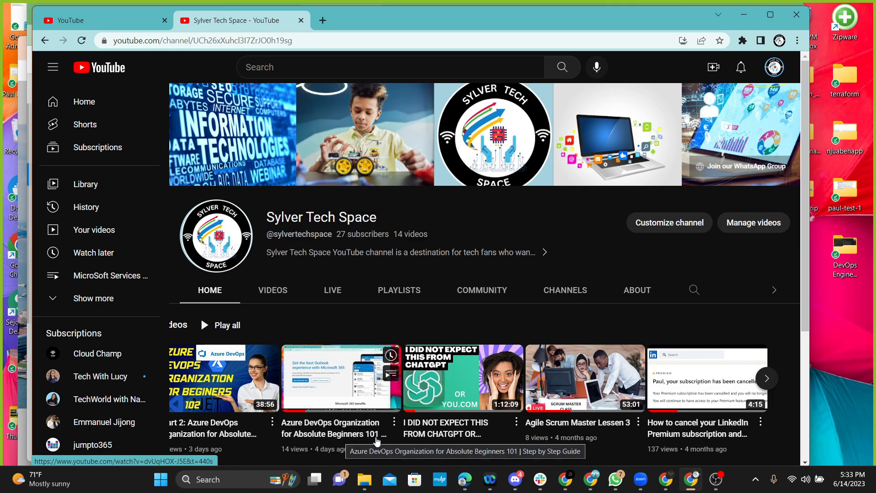
{"action": "scroll", "coordinate": [99, 276], "scroll_direction": "down", "scroll_amount": 2}
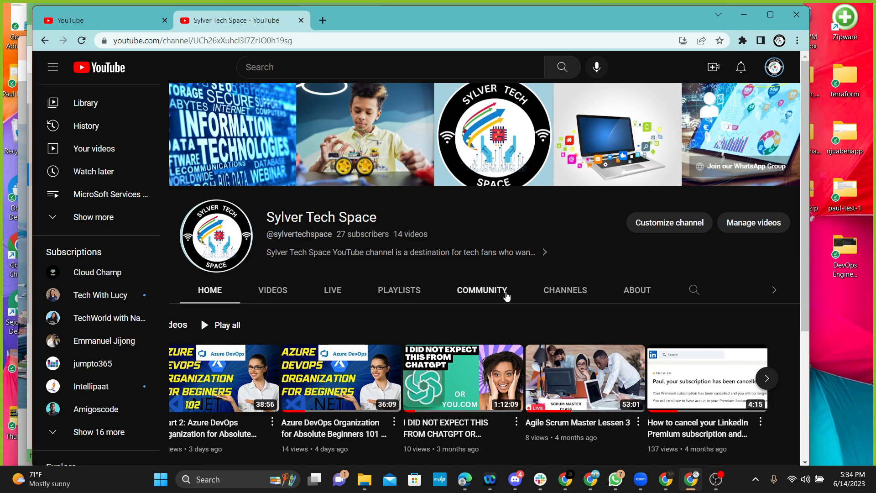
{"action": "left_click", "coordinate": [746, 15]}
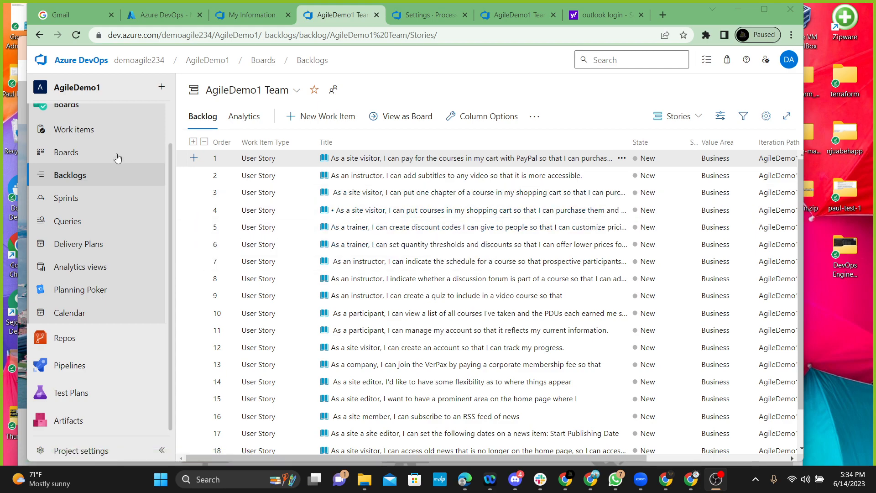
Look over the AgileDemo1 project's Boards section and the user stories in its backlog.
{"action": "scroll", "coordinate": [120, 155], "scroll_direction": "up", "scroll_amount": 1}
{"action": "scroll", "coordinate": [120, 154], "scroll_direction": "up", "scroll_amount": 2}
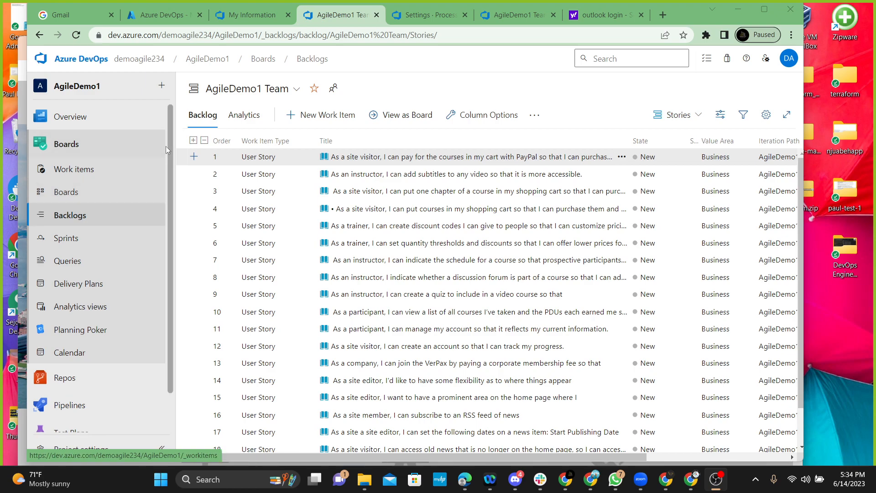
{"action": "scroll", "coordinate": [112, 132], "scroll_direction": "up", "scroll_amount": 1}
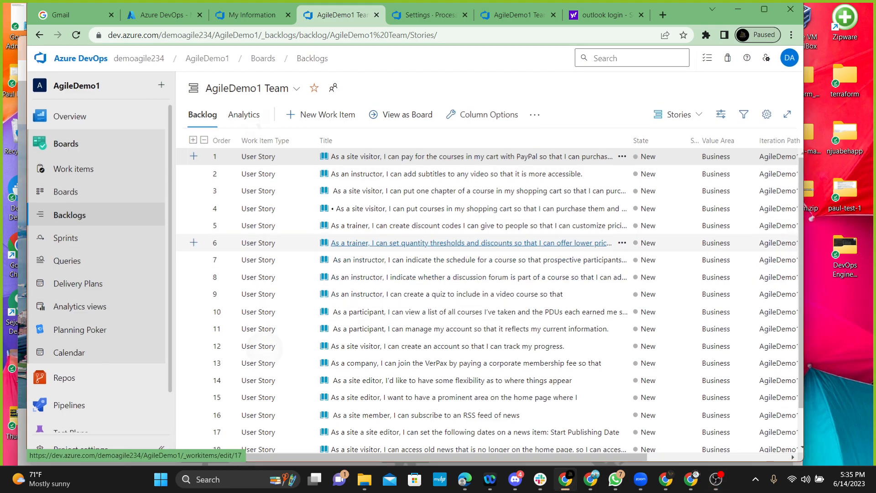
{"action": "scroll", "coordinate": [517, 251], "scroll_direction": "up", "scroll_amount": 5}
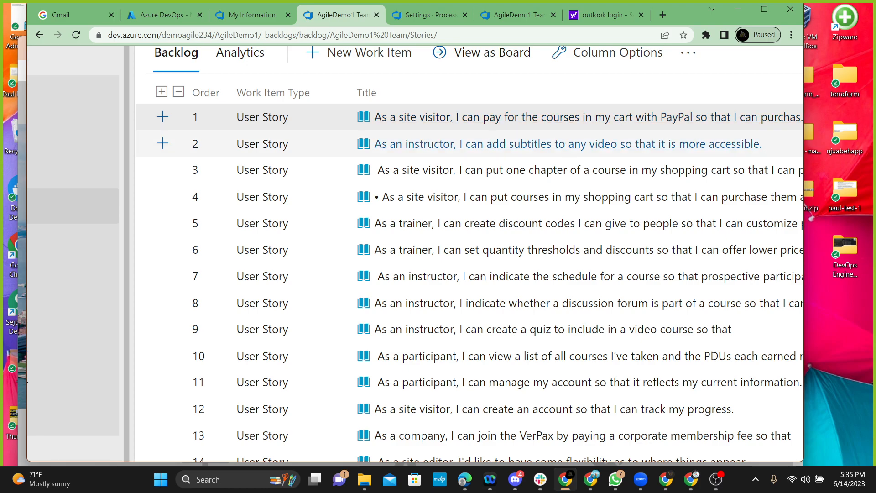
{"action": "key", "text": "ctrl+minus"}
{"action": "key", "text": "ctrl+minus"}
{"action": "key", "text": "ctrl+minus"}
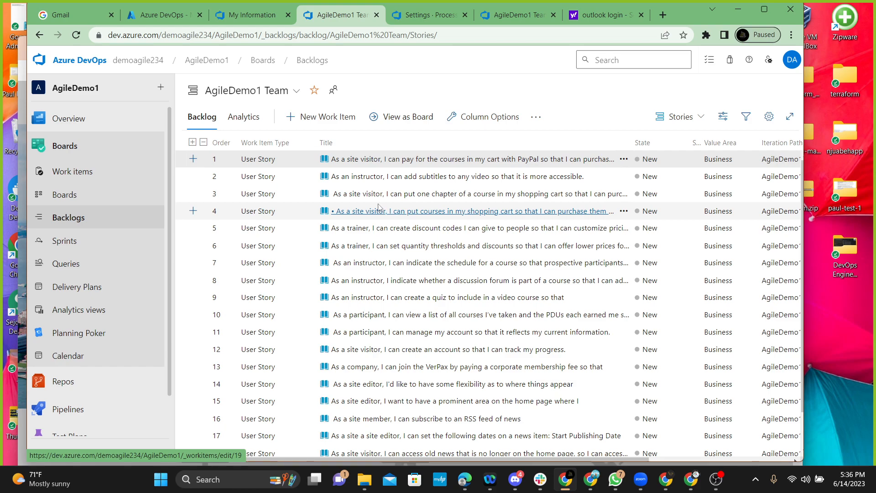
Review the Azure DevOps portal page and the organization's project list, and return to the AgileDemo1 team backlog.
{"action": "left_click", "coordinate": [150, 17]}
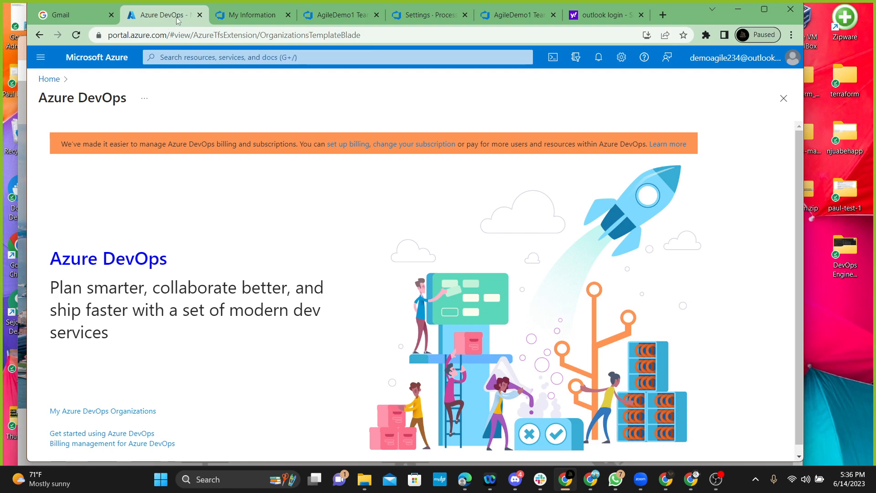
{"action": "left_click", "coordinate": [239, 18]}
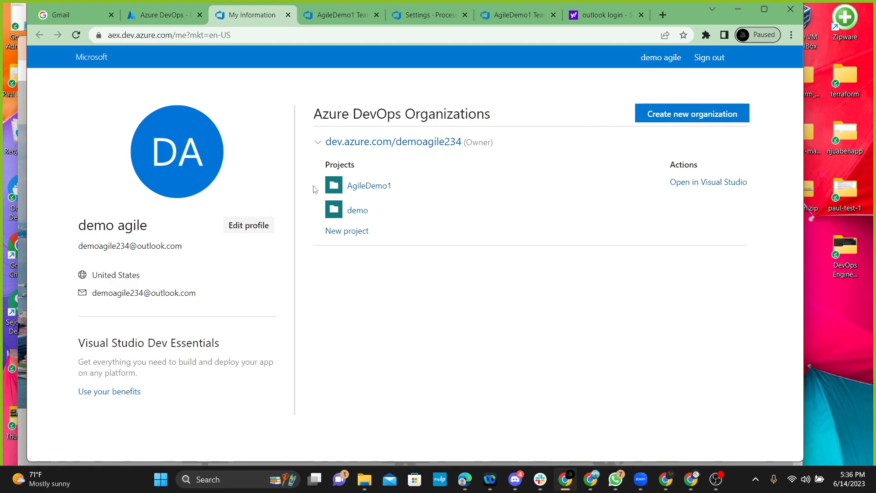
{"action": "scroll", "coordinate": [253, 125], "scroll_direction": "up", "scroll_amount": 3}
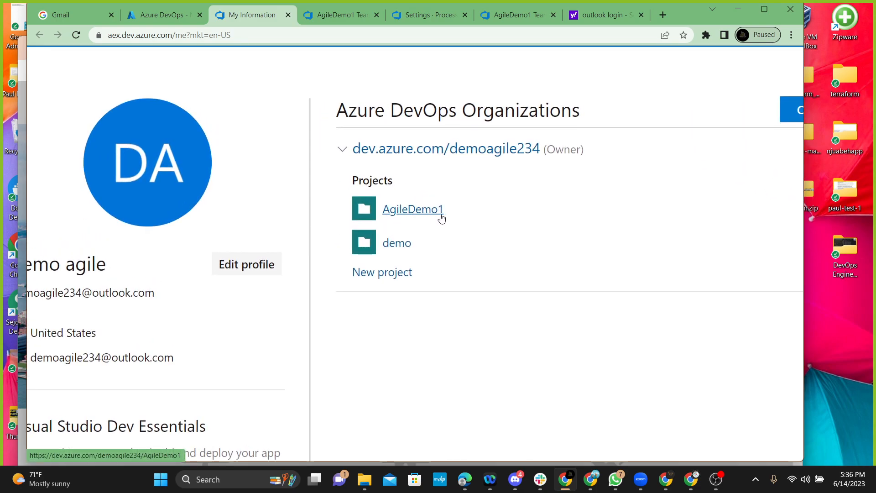
{"action": "scroll", "coordinate": [553, 224], "scroll_direction": "down", "scroll_amount": 3}
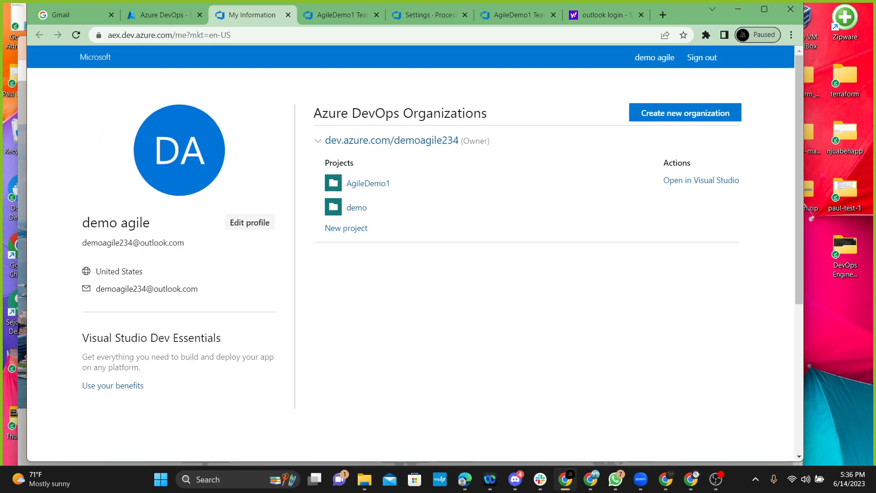
{"action": "left_click", "coordinate": [328, 18]}
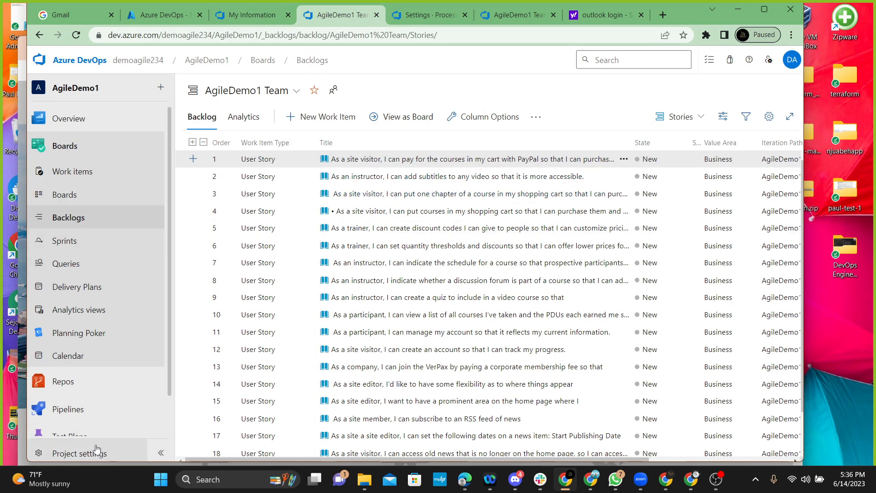
Maximize the browser window that shows the AgileDemo1 backlog and project navigation.
{"action": "scroll", "coordinate": [94, 338], "scroll_direction": "up", "scroll_amount": 4}
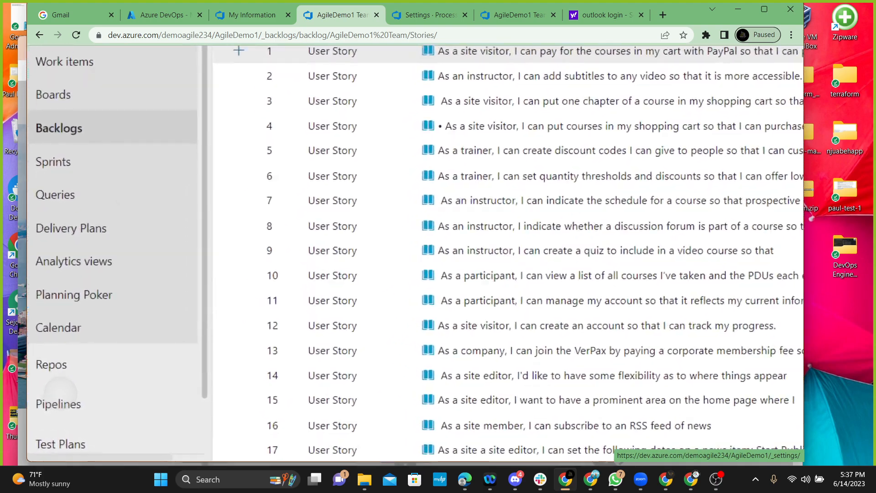
{"action": "scroll", "coordinate": [94, 337], "scroll_direction": "down", "scroll_amount": 1}
{"action": "scroll", "coordinate": [299, 401], "scroll_direction": "up", "scroll_amount": 1}
{"action": "scroll", "coordinate": [307, 388], "scroll_direction": "down", "scroll_amount": 3}
{"action": "scroll", "coordinate": [312, 365], "scroll_direction": "up", "scroll_amount": 1}
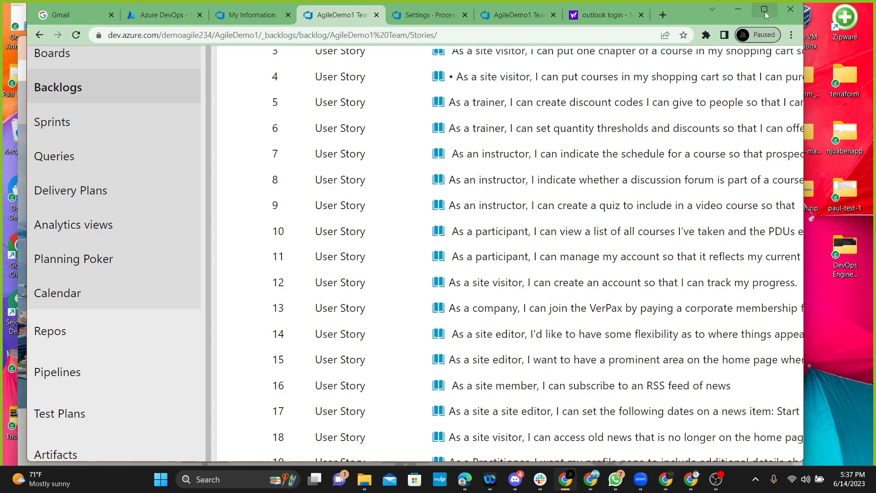
{"action": "left_click_drag", "start_coordinate": [804, 75], "coordinate": [743, 71]}
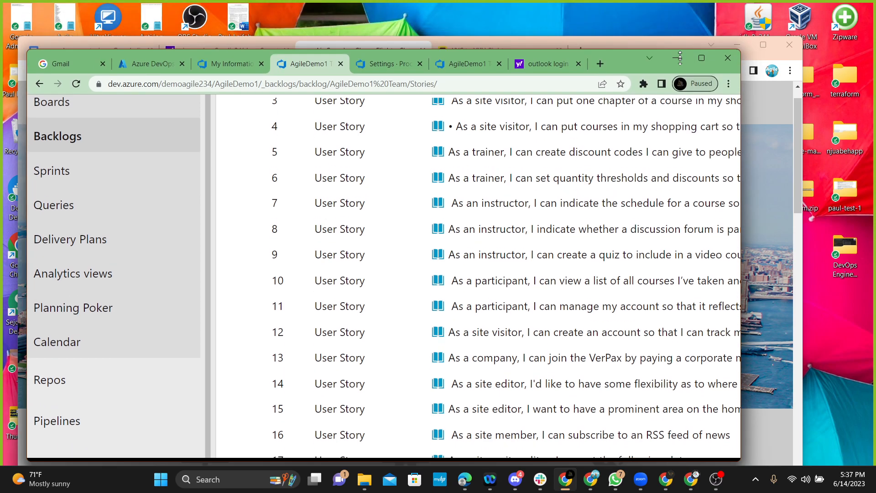
{"action": "left_click_drag", "start_coordinate": [680, 3], "coordinate": [661, 27]}
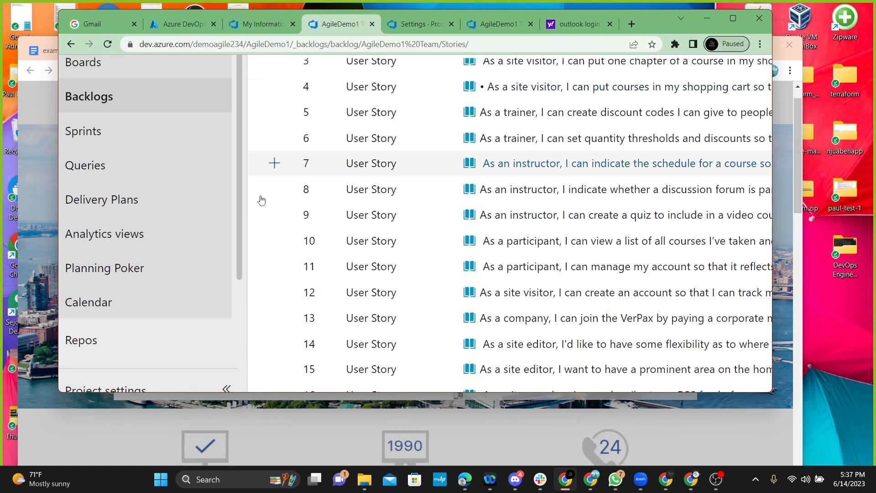
{"action": "scroll", "coordinate": [91, 318], "scroll_direction": "up", "scroll_amount": 1}
{"action": "scroll", "coordinate": [137, 333], "scroll_direction": "up", "scroll_amount": 2}
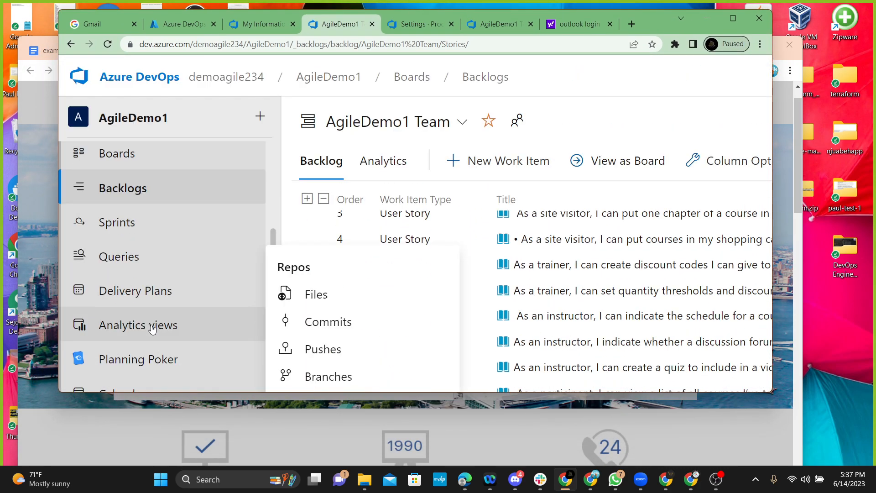
{"action": "scroll", "coordinate": [153, 326], "scroll_direction": "down", "scroll_amount": 2}
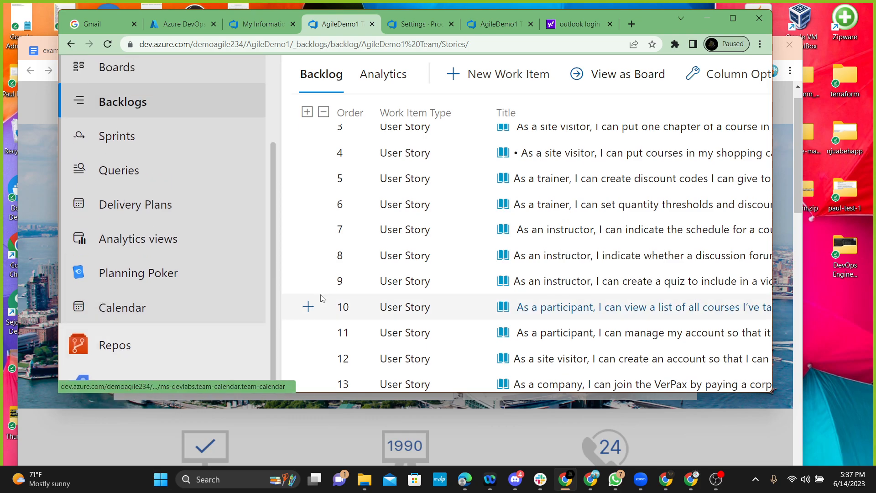
{"action": "scroll", "coordinate": [120, 249], "scroll_direction": "down", "scroll_amount": 1}
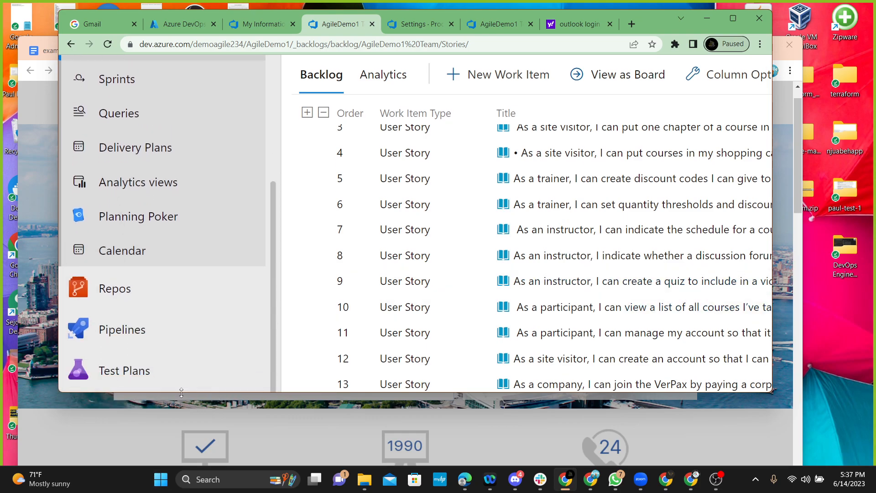
{"action": "left_click_drag", "start_coordinate": [189, 393], "coordinate": [196, 475]}
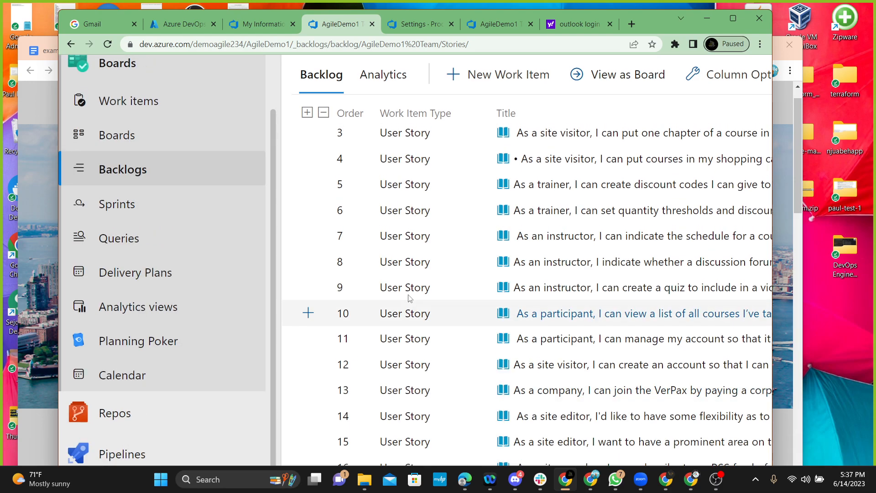
{"action": "left_click_drag", "start_coordinate": [639, 14], "coordinate": [626, 38]}
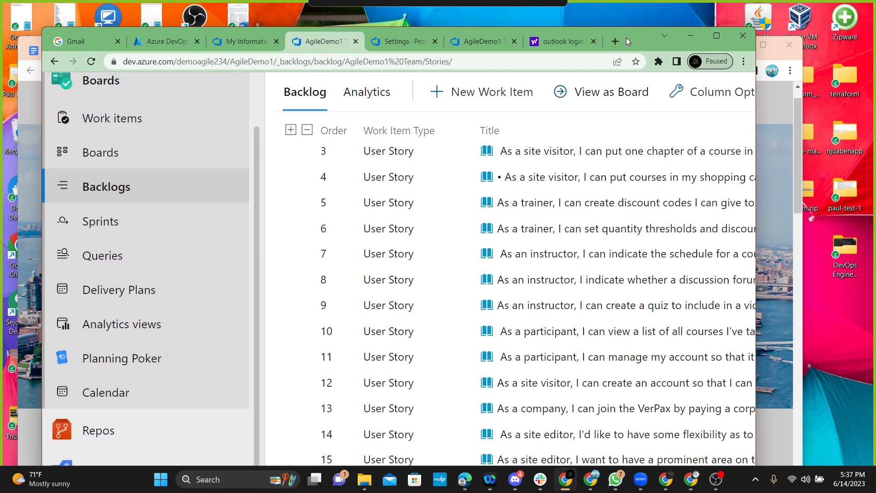
{"action": "scroll", "coordinate": [133, 356], "scroll_direction": "down", "scroll_amount": 5}
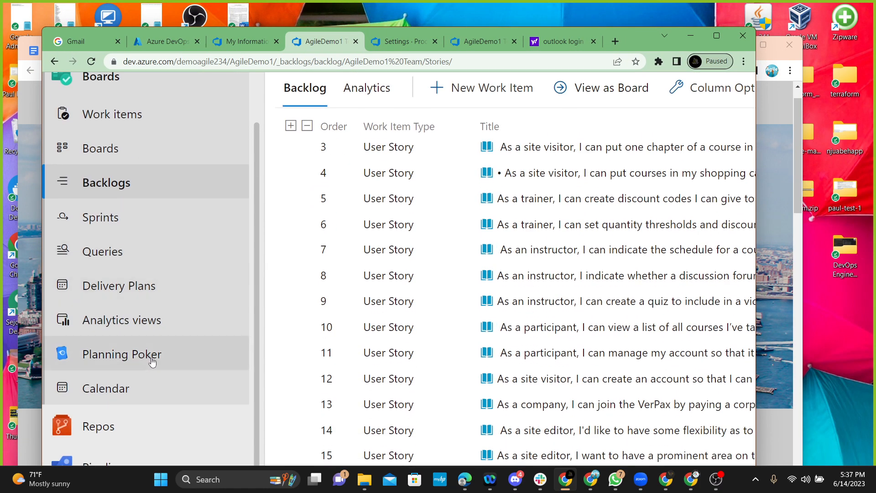
{"action": "left_click", "coordinate": [716, 36]}
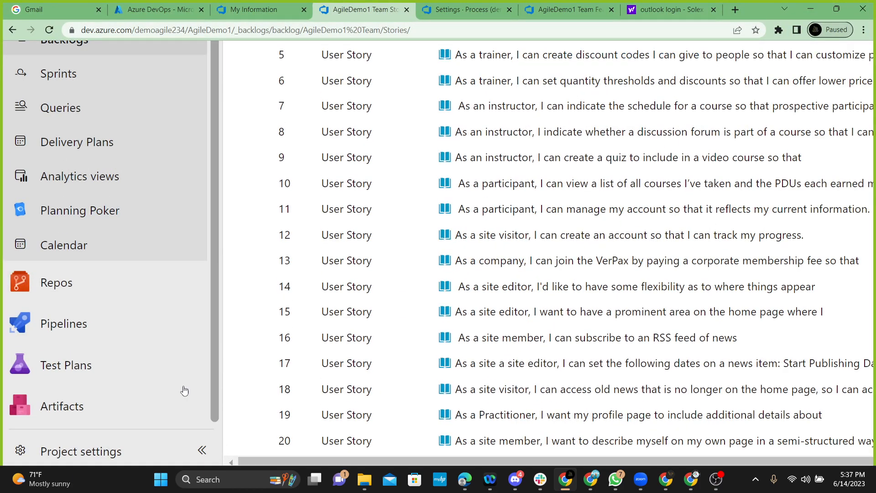
Examine the AgileDemo1 project navigation, from Overview and the Boards entries to Repos, Pipelines, Test Plans, Artifacts and Project settings.
{"action": "scroll", "coordinate": [54, 358], "scroll_direction": "up", "scroll_amount": 3}
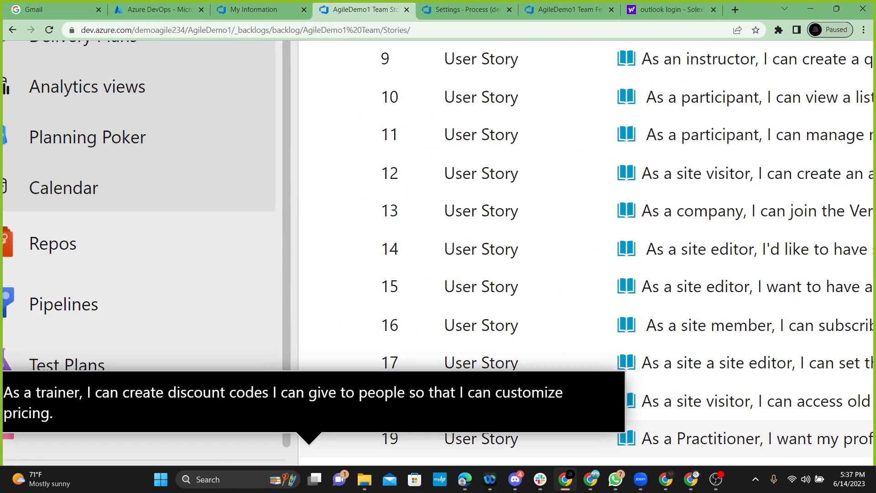
{"action": "scroll", "coordinate": [110, 360], "scroll_direction": "down", "scroll_amount": 1}
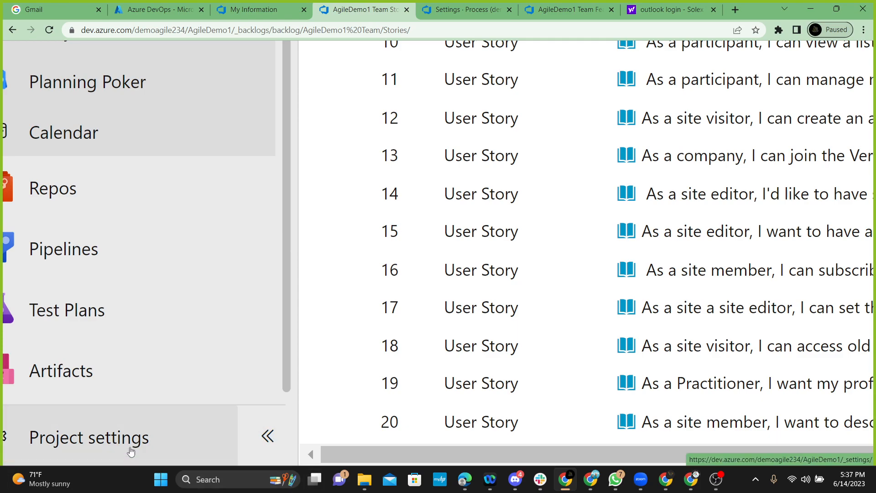
{"action": "scroll", "coordinate": [128, 446], "scroll_direction": "left", "scroll_amount": 2}
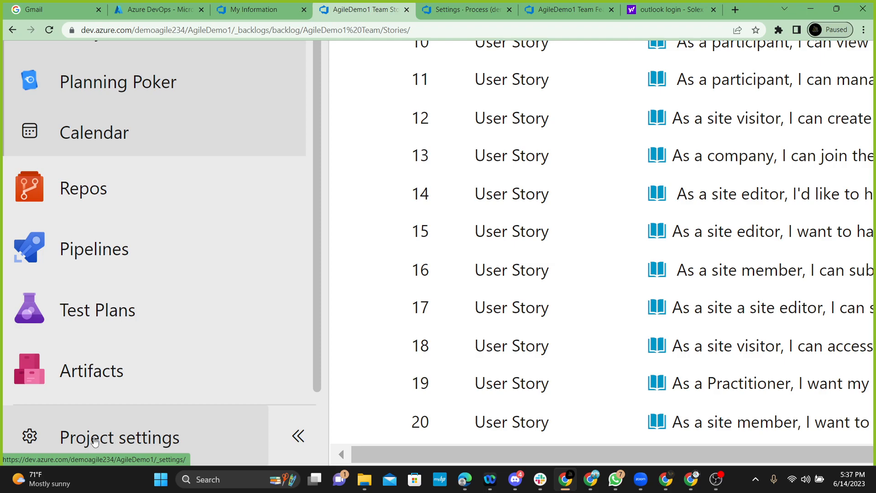
{"action": "key", "text": "ctrl+0"}
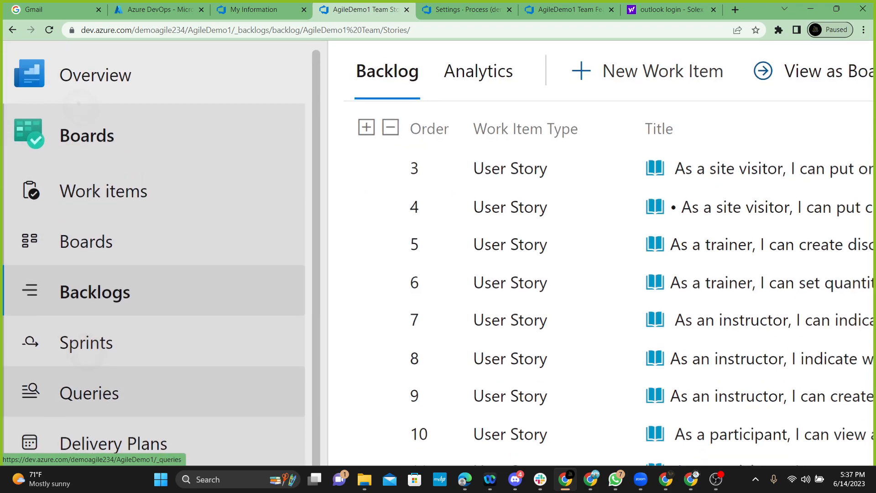
{"action": "key", "text": "ctrl+plus"}
{"action": "key", "text": "ctrl+plus"}
{"action": "key", "text": "ctrl+plus"}
{"action": "key", "text": "ctrl+plus"}
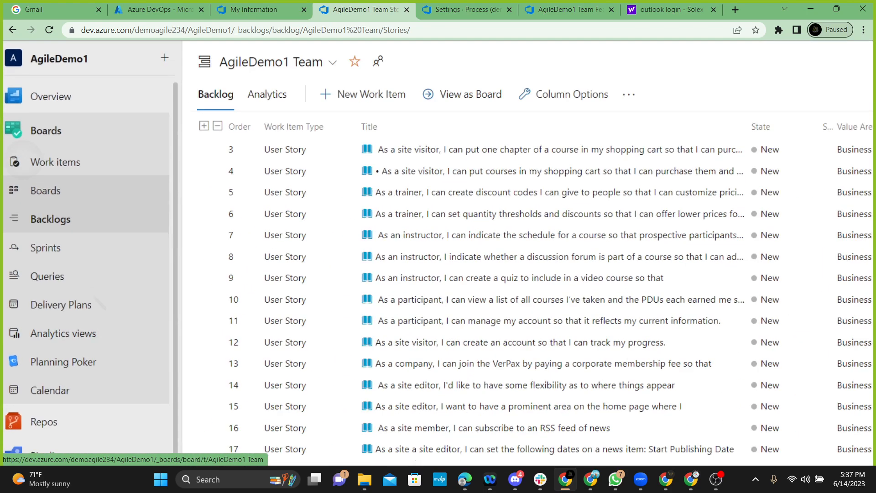
{"action": "scroll", "coordinate": [84, 197], "scroll_direction": "up", "scroll_amount": 3}
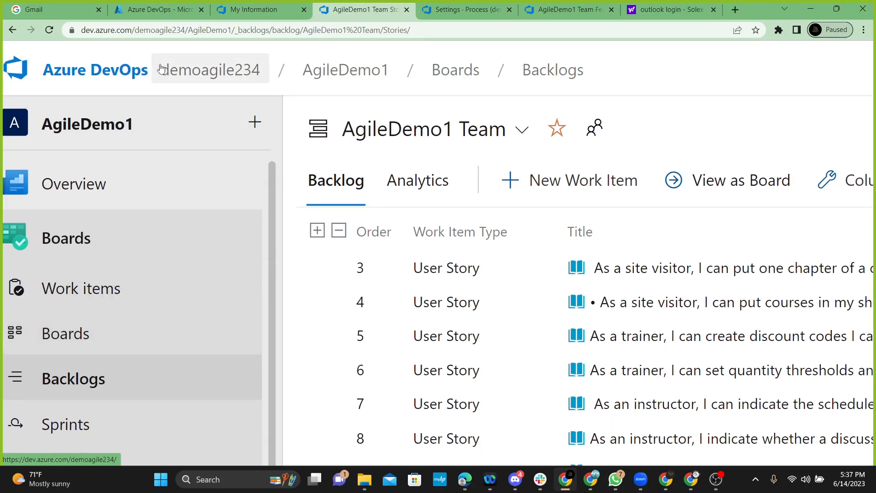
{"action": "scroll", "coordinate": [120, 201], "scroll_direction": "left", "scroll_amount": 1}
{"action": "scroll", "coordinate": [119, 269], "scroll_direction": "down", "scroll_amount": 3}
{"action": "scroll", "coordinate": [80, 172], "scroll_direction": "up", "scroll_amount": 3}
{"action": "scroll", "coordinate": [78, 171], "scroll_direction": "down", "scroll_amount": 5}
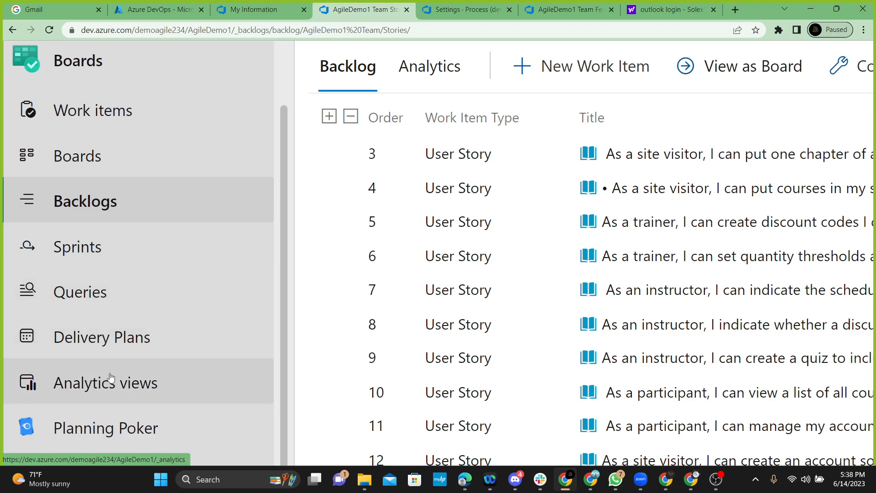
{"action": "scroll", "coordinate": [102, 218], "scroll_direction": "down", "scroll_amount": 5}
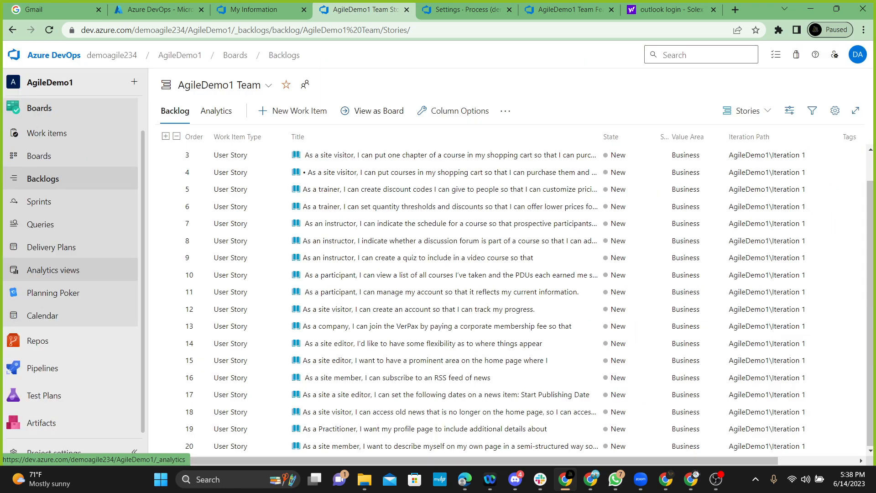
{"action": "mouse_move", "coordinate": [40, 351]}
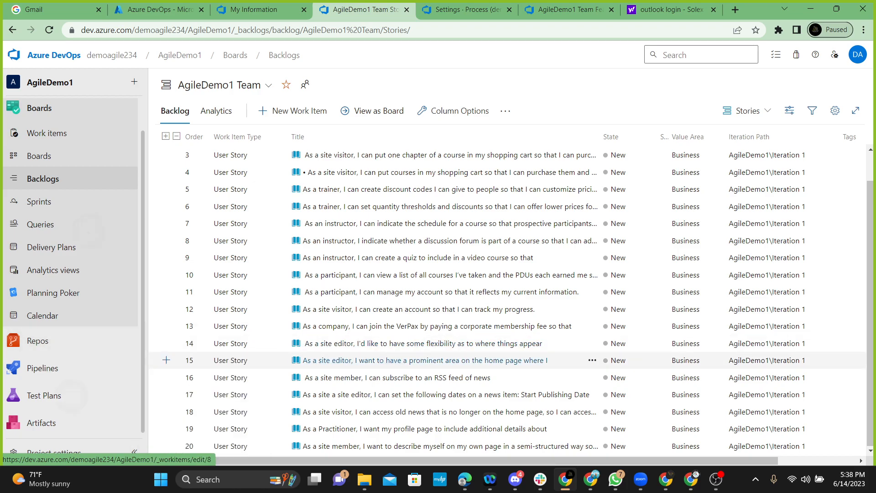
{"action": "scroll", "coordinate": [445, 353], "scroll_direction": "up", "scroll_amount": 5}
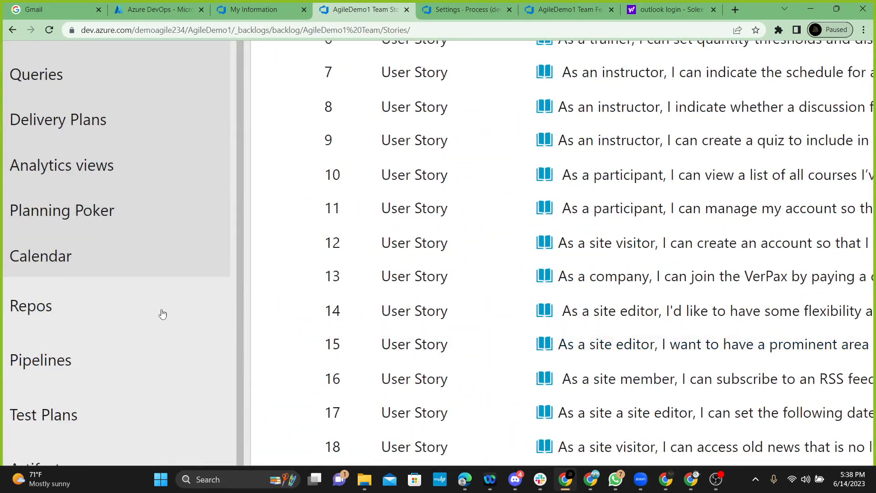
Examine the Boards entries in the AgileDemo1 navigation, including Delivery Plans, Analytics views, Planning Poker and Calendar, and the sections below them.
{"action": "scroll", "coordinate": [170, 316], "scroll_direction": "up", "scroll_amount": 5}
{"action": "scroll", "coordinate": [628, 259], "scroll_direction": "down", "scroll_amount": 2}
{"action": "scroll", "coordinate": [639, 196], "scroll_direction": "down", "scroll_amount": 4}
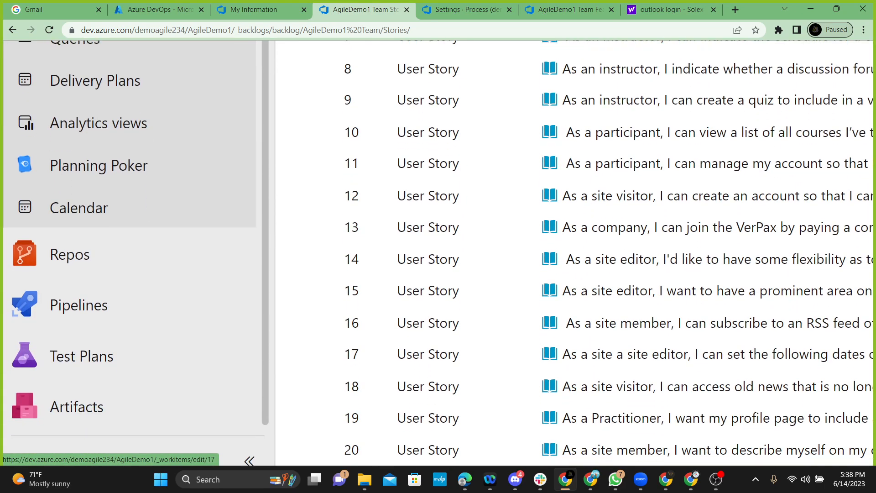
{"action": "scroll", "coordinate": [244, 272], "scroll_direction": "up", "scroll_amount": 5}
{"action": "scroll", "coordinate": [254, 302], "scroll_direction": "down", "scroll_amount": 5}
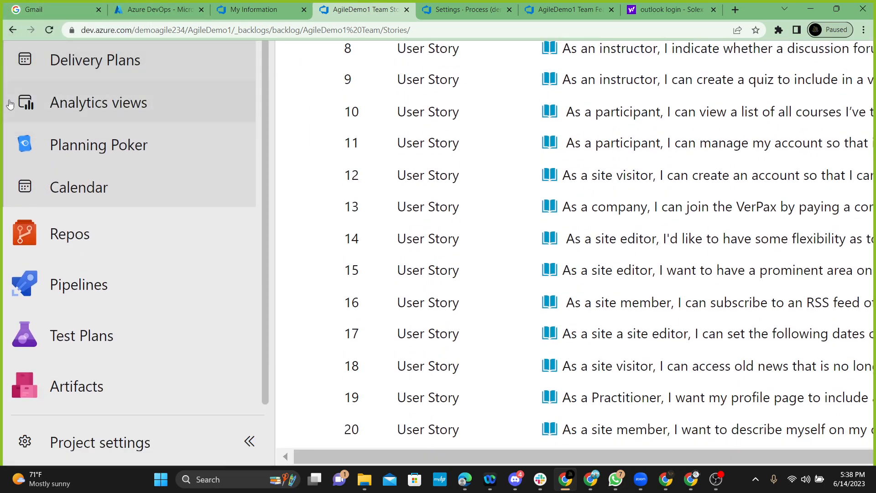
{"action": "scroll", "coordinate": [91, 242], "scroll_direction": "up", "scroll_amount": 5}
{"action": "scroll", "coordinate": [81, 329], "scroll_direction": "down", "scroll_amount": 5}
{"action": "scroll", "coordinate": [91, 314], "scroll_direction": "up", "scroll_amount": 5}
{"action": "scroll", "coordinate": [92, 280], "scroll_direction": "down", "scroll_amount": 4}
{"action": "scroll", "coordinate": [88, 274], "scroll_direction": "up", "scroll_amount": 6}
{"action": "scroll", "coordinate": [87, 271], "scroll_direction": "down", "scroll_amount": 4}
{"action": "scroll", "coordinate": [77, 324], "scroll_direction": "down", "scroll_amount": 2}
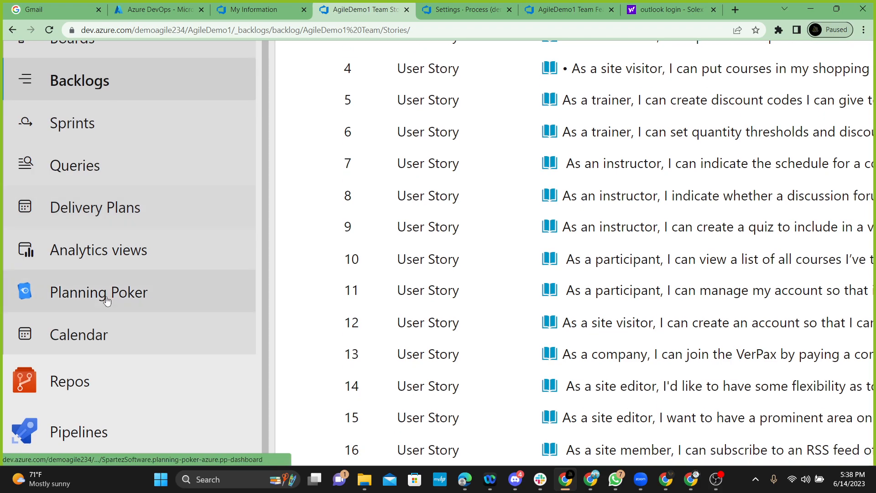
{"action": "scroll", "coordinate": [76, 324], "scroll_direction": "up", "scroll_amount": 4}
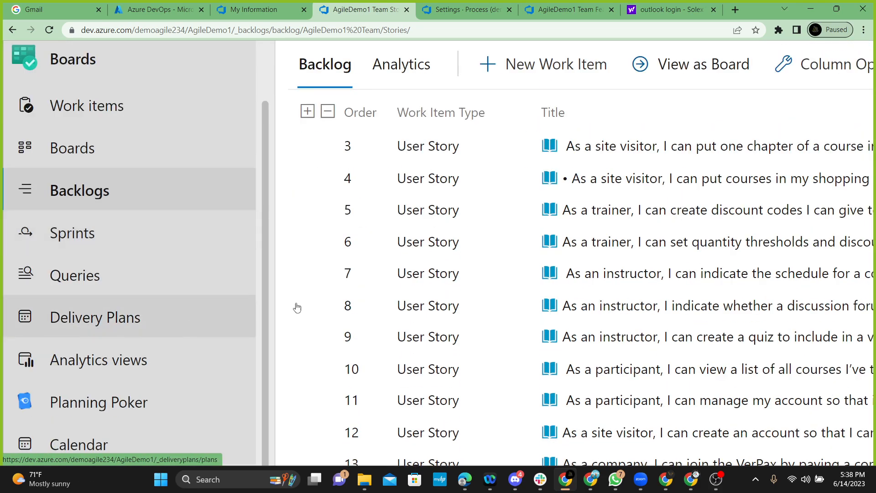
{"action": "scroll", "coordinate": [579, 181], "scroll_direction": "down", "scroll_amount": 5}
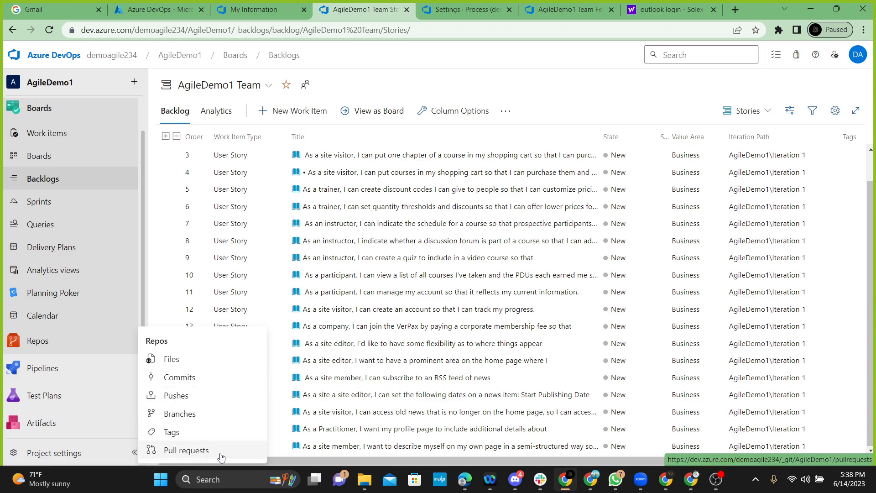
Look over the Repos and Pipelines sections and Project settings in the AgileDemo1 navigation.
{"action": "mouse_move", "coordinate": [38, 369]}
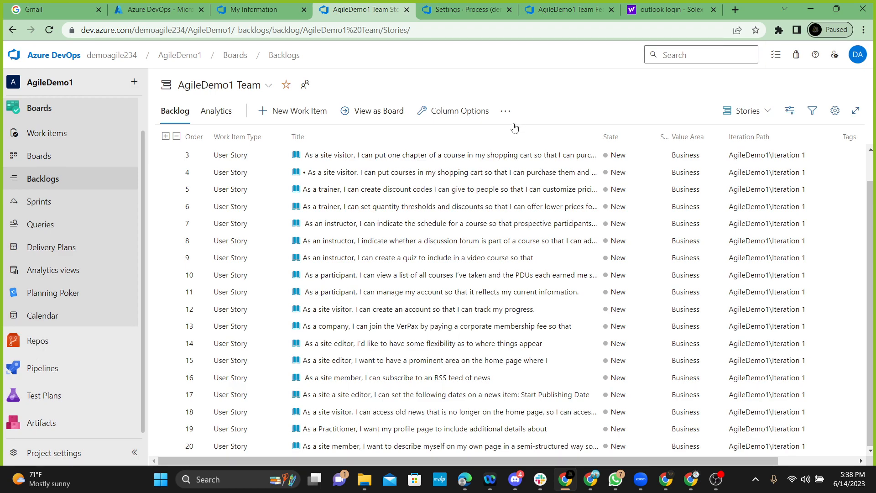
{"action": "mouse_move", "coordinate": [84, 366]}
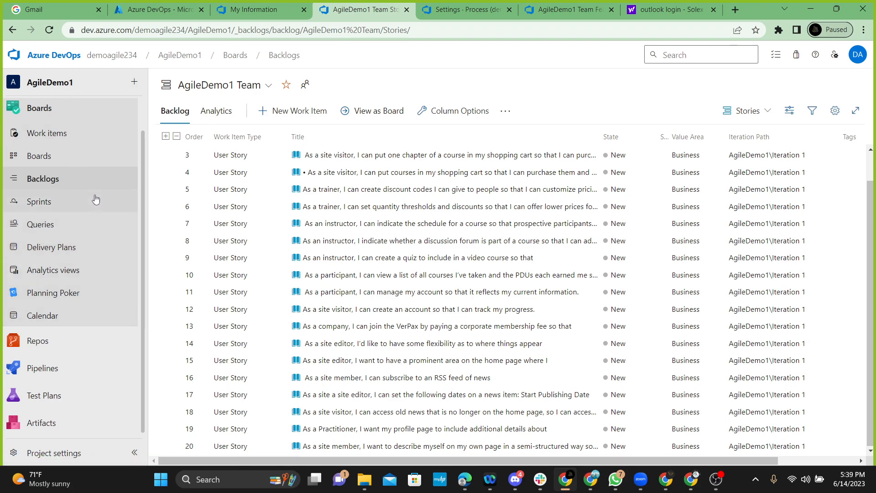
{"action": "mouse_move", "coordinate": [68, 469]}
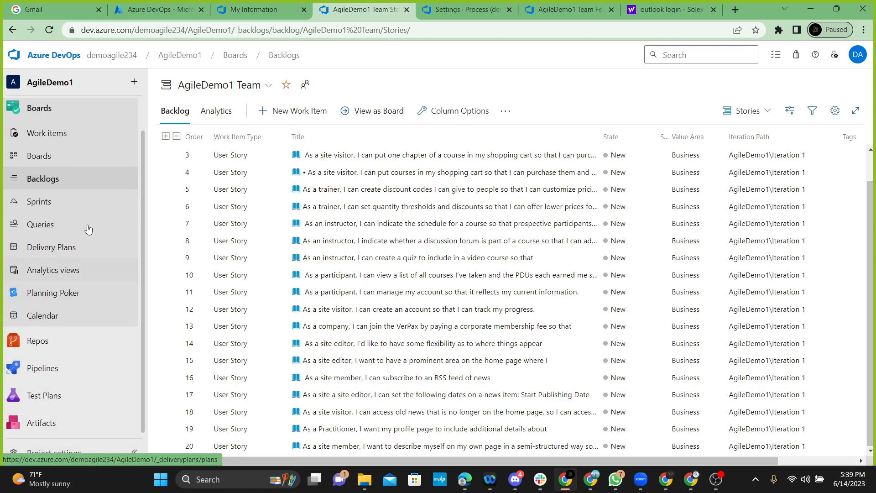
Check the demoagile234 project list and the My Information page's organizations, and return to the AgileDemo1 team backlog.
{"action": "left_click", "coordinate": [95, 56]}
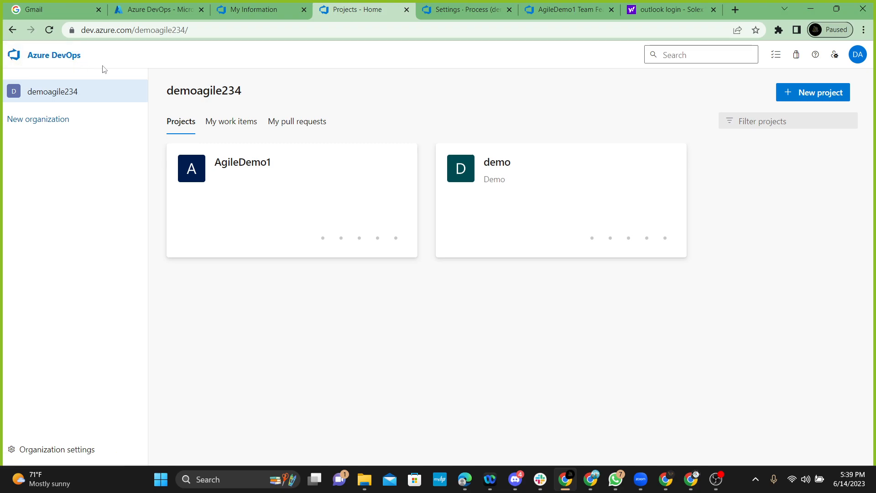
{"action": "left_click", "coordinate": [253, 13]}
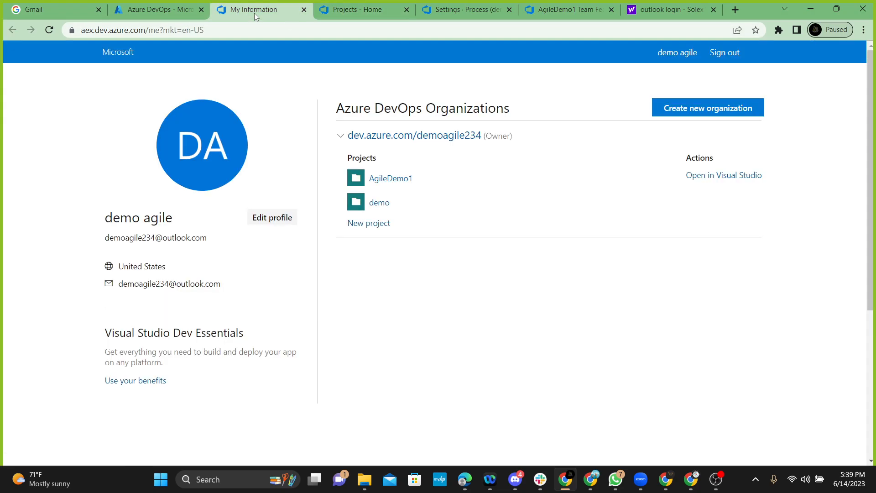
{"action": "left_click", "coordinate": [351, 8]}
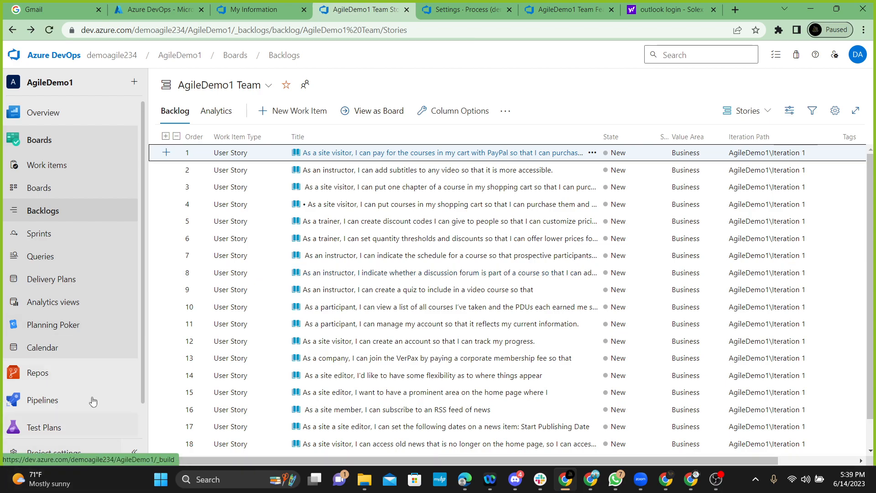
Expand the AgileDemo1 project's Overview section to view its Summary, Dashboards and Wiki entries.
{"action": "mouse_move", "coordinate": [68, 400]}
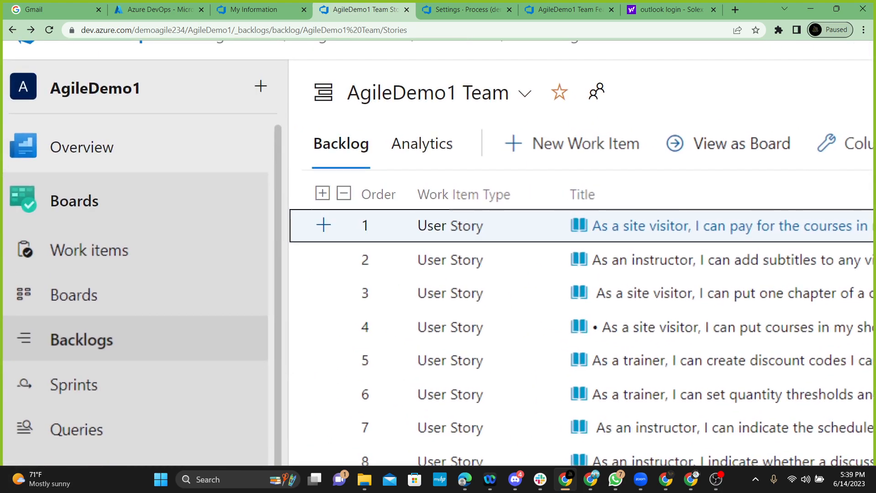
{"action": "scroll", "coordinate": [82, 182], "scroll_direction": "up", "scroll_amount": 1}
{"action": "left_click", "coordinate": [82, 183]}
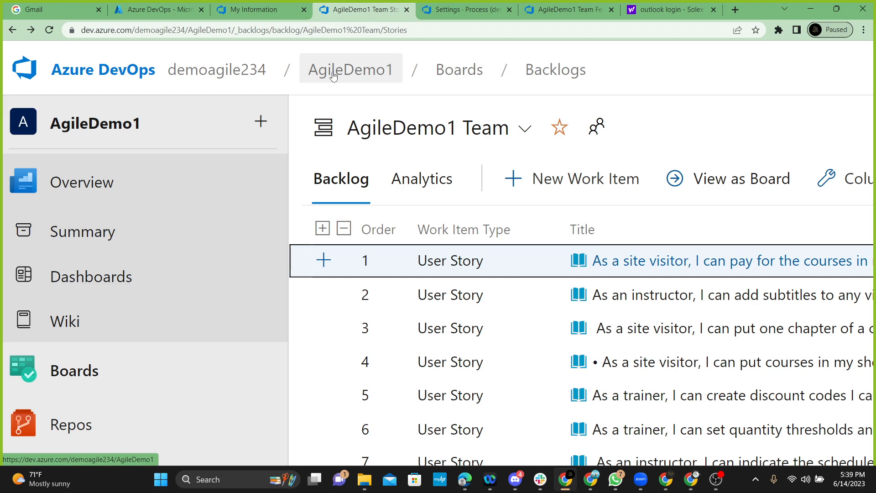
Go to the demoagile234 organization's project list and open the Organization settings.
{"action": "left_click", "coordinate": [222, 74]}
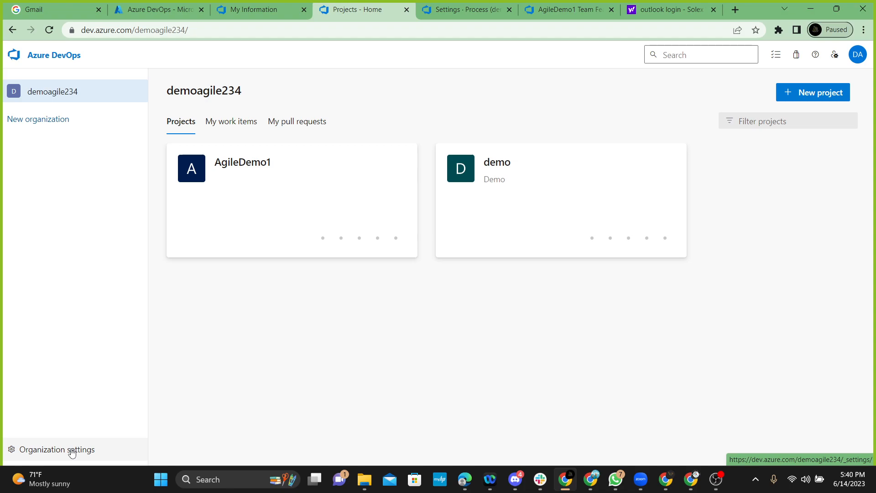
{"action": "scroll", "coordinate": [72, 453], "scroll_direction": "up", "scroll_amount": 2}
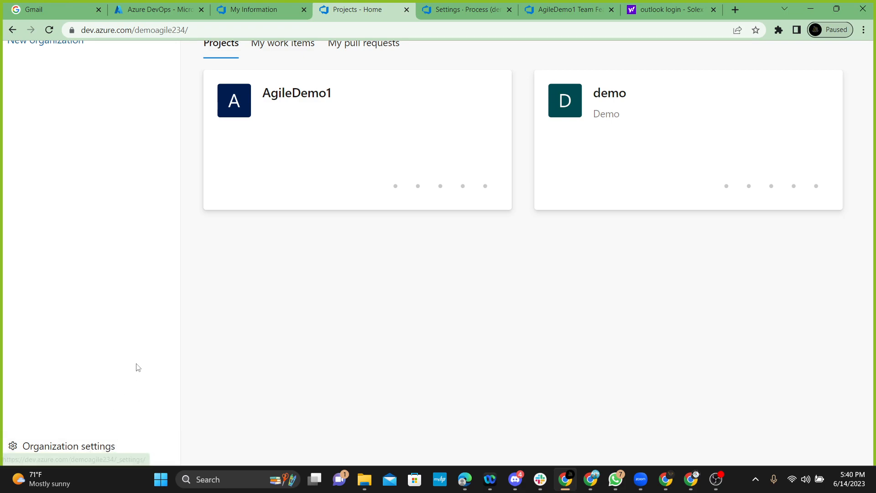
{"action": "scroll", "coordinate": [135, 368], "scroll_direction": "down", "scroll_amount": 3}
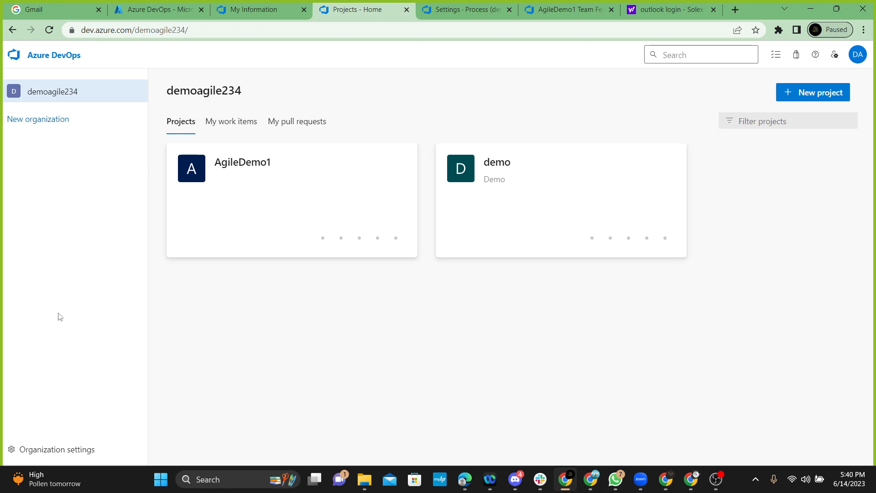
{"action": "left_click", "coordinate": [57, 451]}
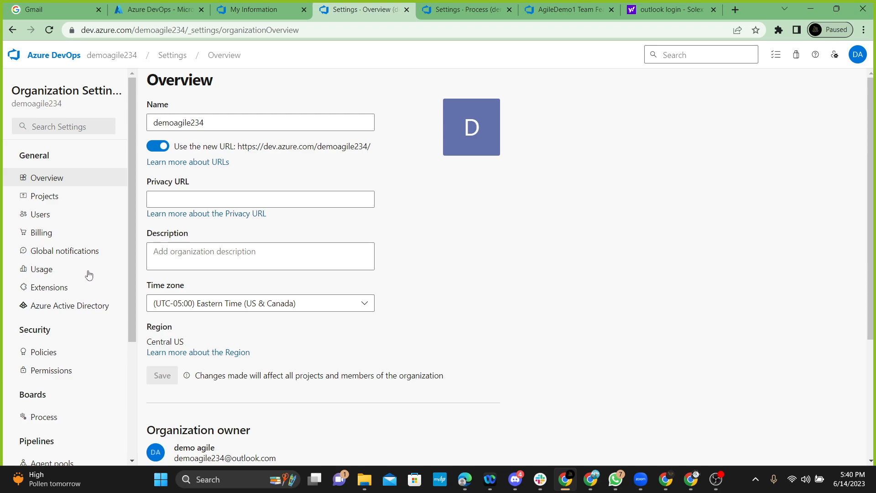
Examine the organization's Overview settings, from the name, Privacy URL and time zone to the organization owner and deletion options.
{"action": "scroll", "coordinate": [105, 289], "scroll_direction": "left", "scroll_amount": 1}
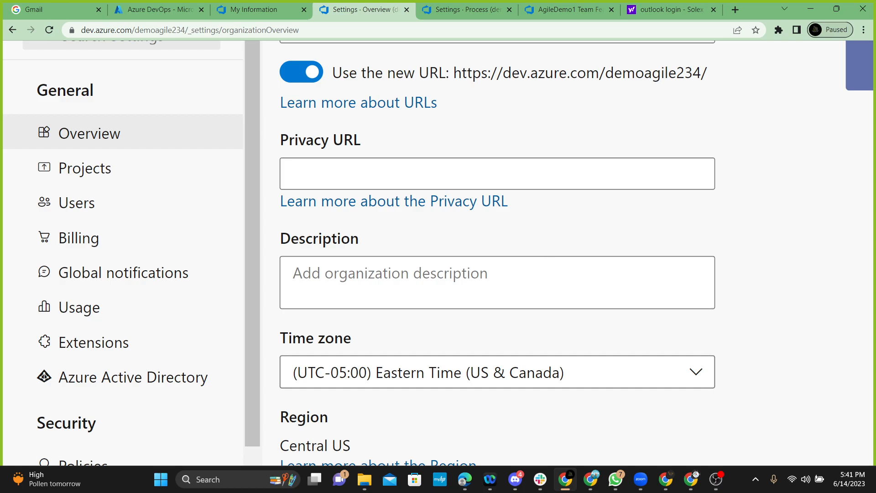
{"action": "scroll", "coordinate": [552, 258], "scroll_direction": "down", "scroll_amount": 5}
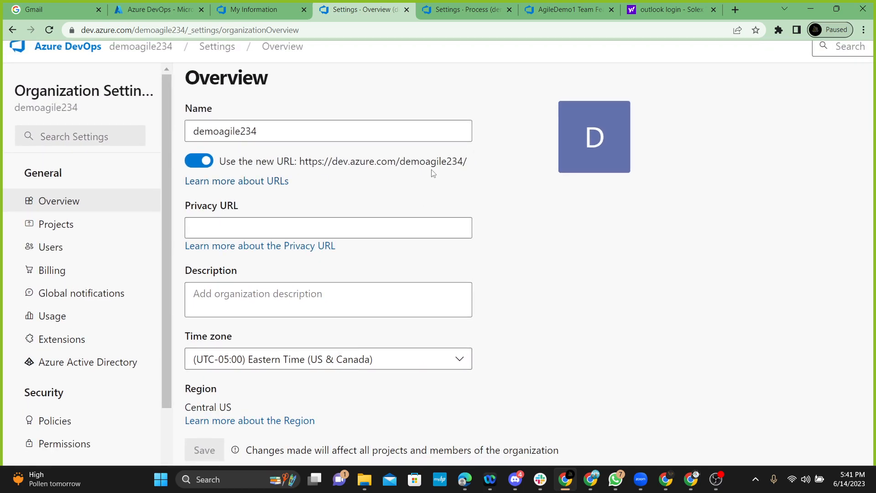
{"action": "left_click", "coordinate": [208, 226]}
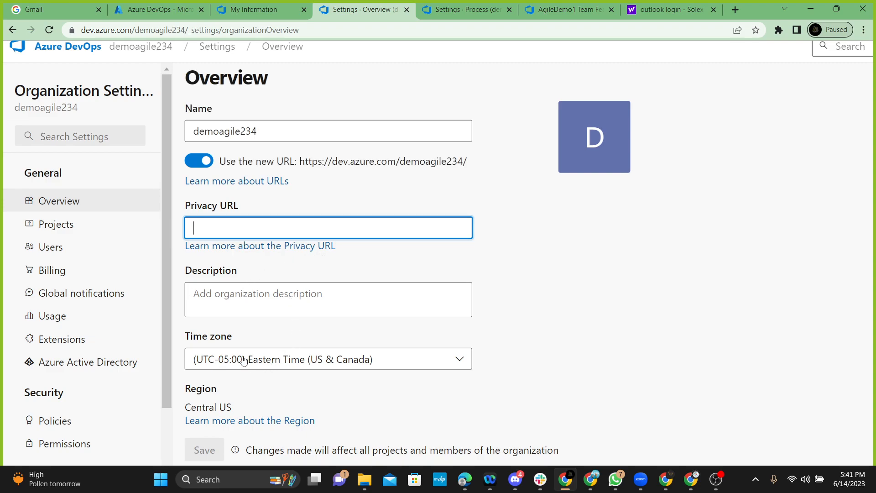
{"action": "scroll", "coordinate": [209, 222], "scroll_direction": "down", "scroll_amount": 2}
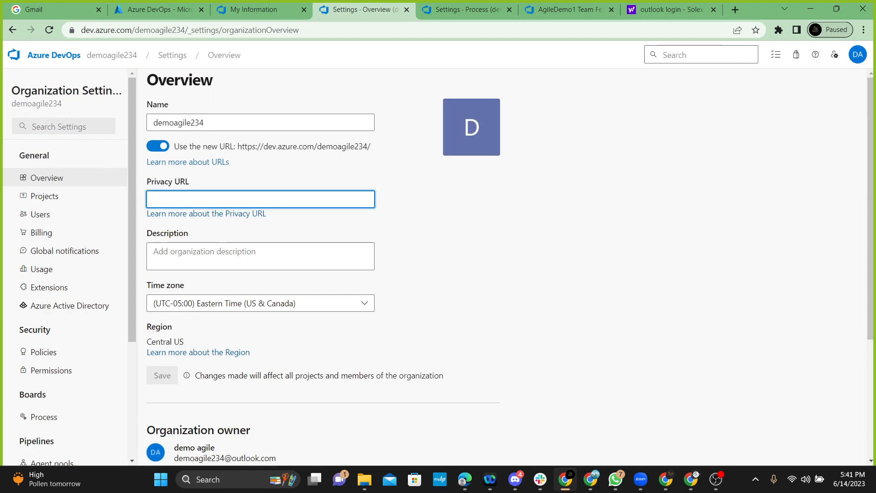
{"action": "scroll", "coordinate": [326, 361], "scroll_direction": "down", "scroll_amount": 1}
{"action": "scroll", "coordinate": [171, 303], "scroll_direction": "down", "scroll_amount": 2}
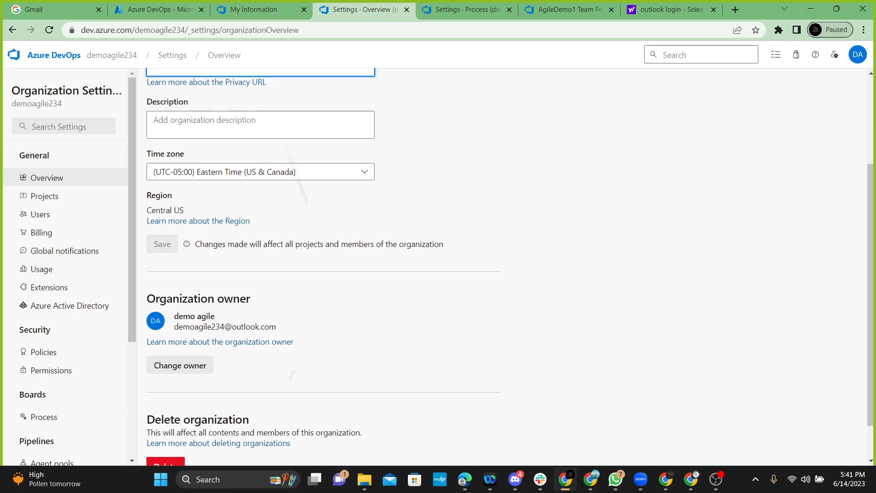
{"action": "scroll", "coordinate": [255, 327], "scroll_direction": "up", "scroll_amount": 1}
{"action": "scroll", "coordinate": [502, 267], "scroll_direction": "up", "scroll_amount": 3}
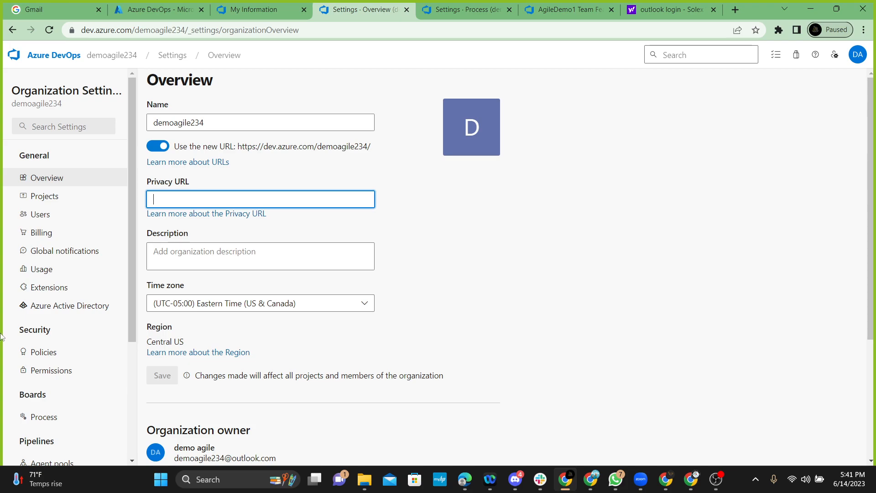
Review the organization's Projects, Users and Billing settings pages.
{"action": "left_click", "coordinate": [47, 201]}
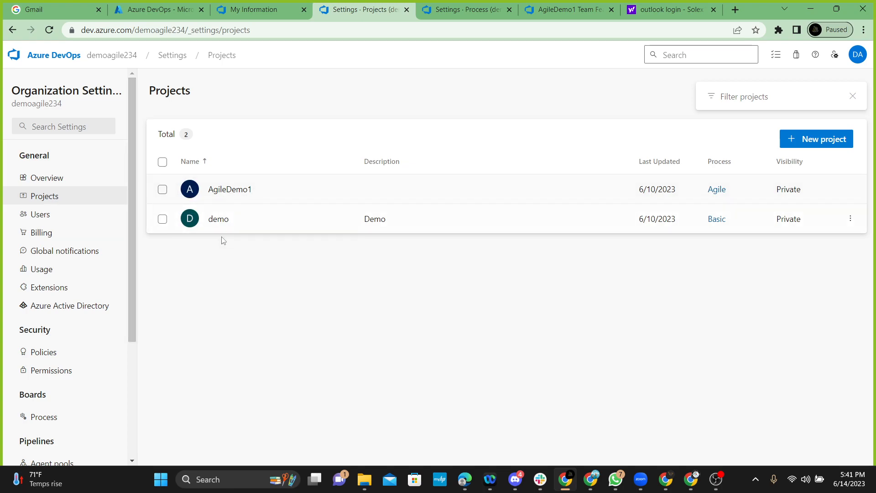
{"action": "left_click", "coordinate": [41, 215]}
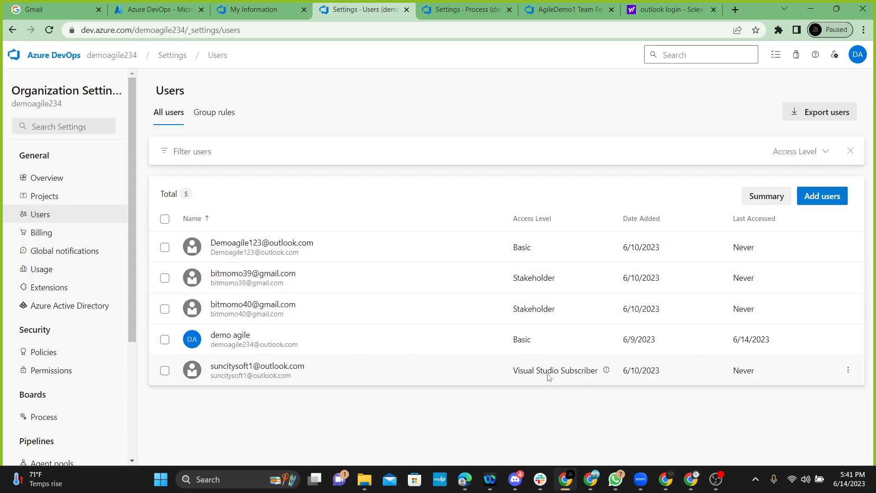
{"action": "left_click", "coordinate": [62, 234]}
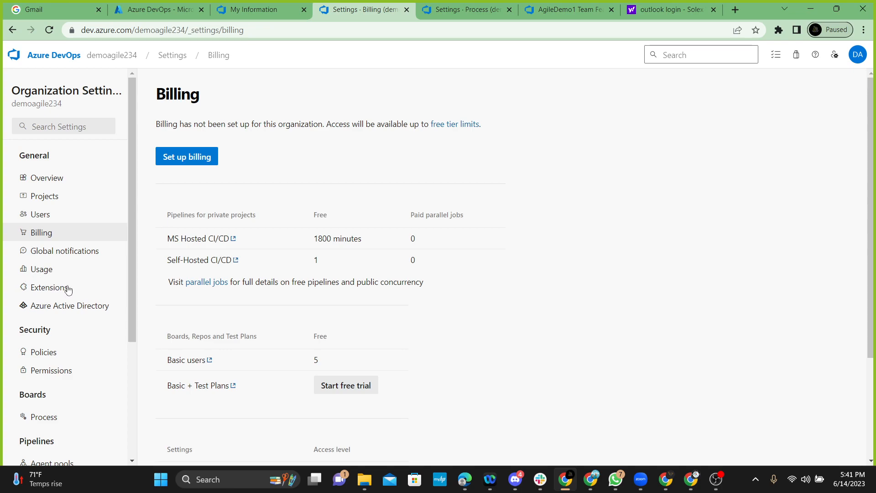
{"action": "scroll", "coordinate": [58, 292], "scroll_direction": "down", "scroll_amount": 2}
{"action": "scroll", "coordinate": [68, 269], "scroll_direction": "down", "scroll_amount": 3}
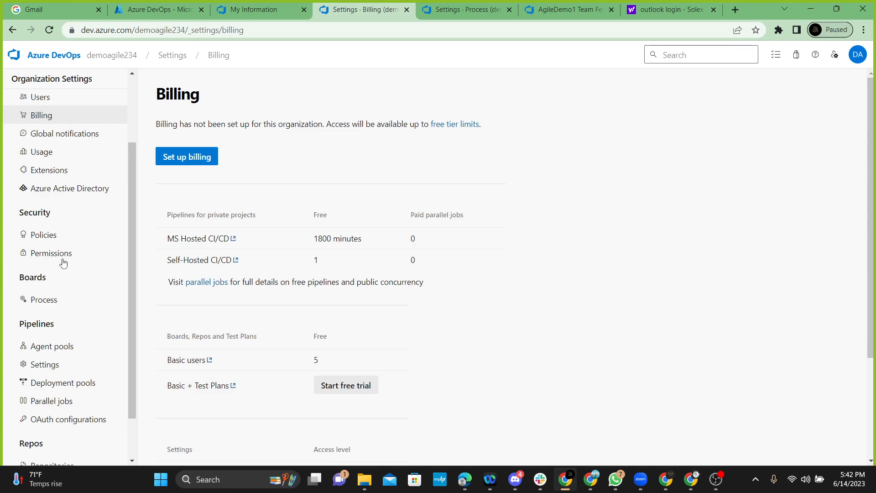
Open the organization's Boards Process settings and examine the Basic, Agile, Scrum and CMMI process templates.
{"action": "left_click", "coordinate": [40, 301]}
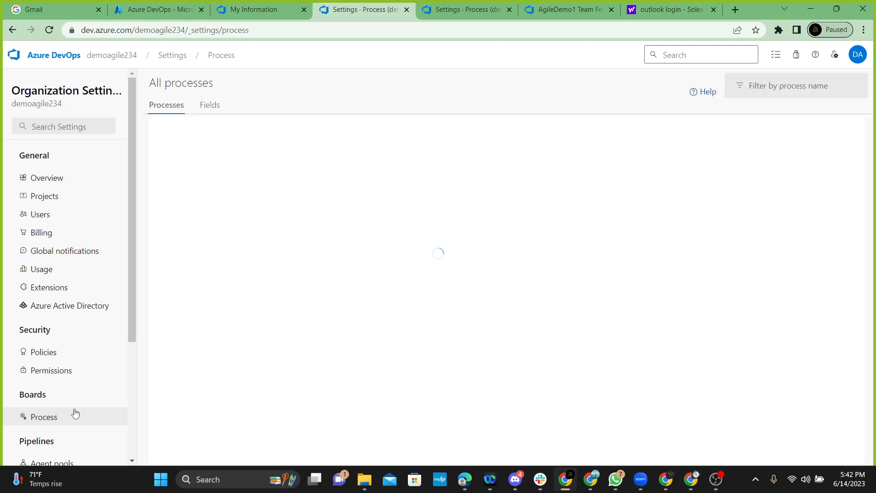
{"action": "scroll", "coordinate": [73, 413], "scroll_direction": "down", "scroll_amount": 2}
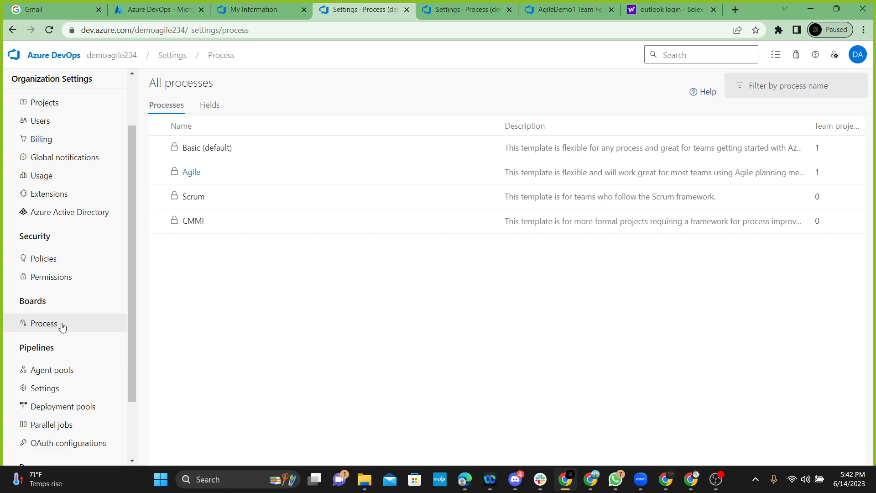
{"action": "left_click_drag", "start_coordinate": [132, 273], "coordinate": [132, 262]}
{"action": "scroll", "coordinate": [180, 219], "scroll_direction": "up", "scroll_amount": 1}
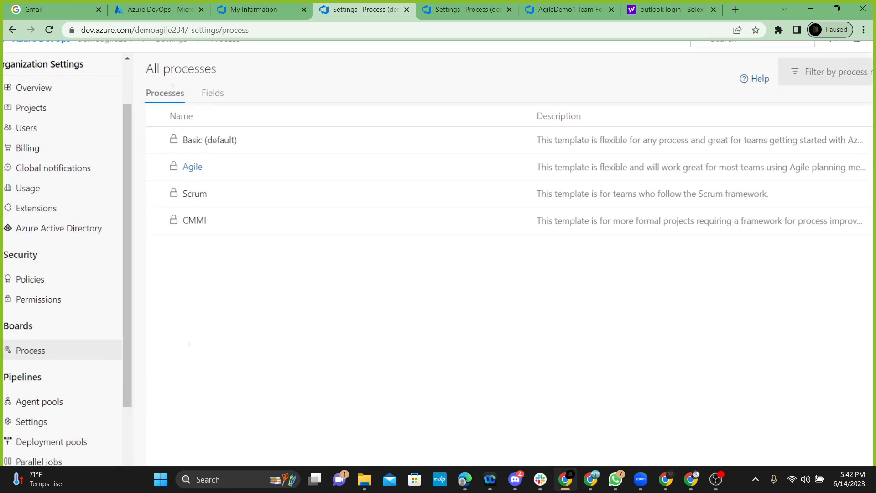
{"action": "scroll", "coordinate": [438, 251], "scroll_direction": "up", "scroll_amount": 2}
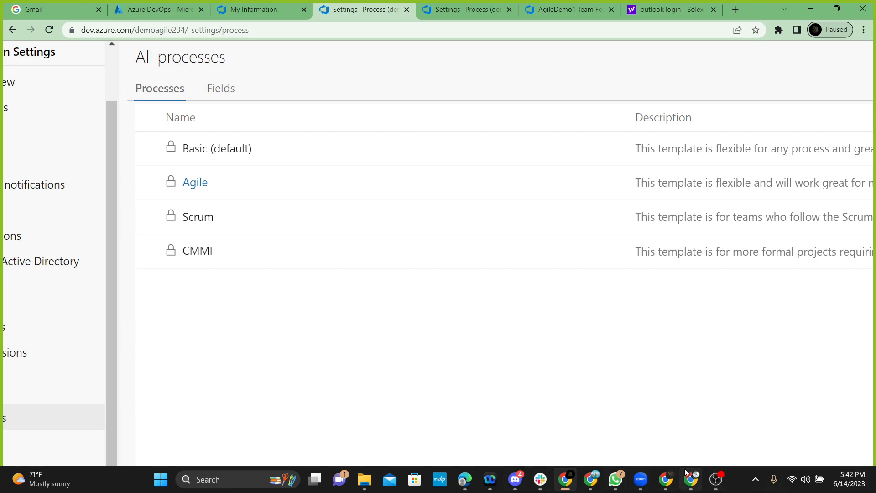
Switch to the Gmail window, return to the inbox, and open the Microsoft Support email about the closed support case.
{"action": "left_click", "coordinate": [673, 477]}
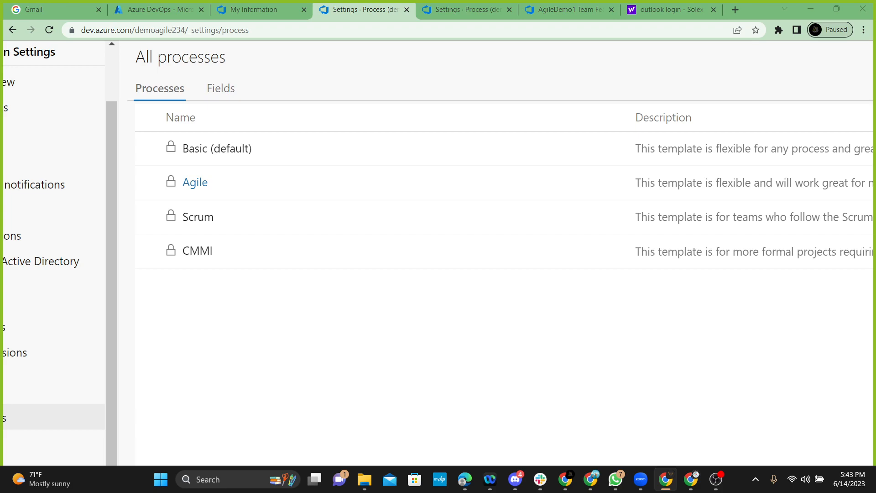
{"action": "left_click_drag", "start_coordinate": [873, 215], "coordinate": [412, 73]}
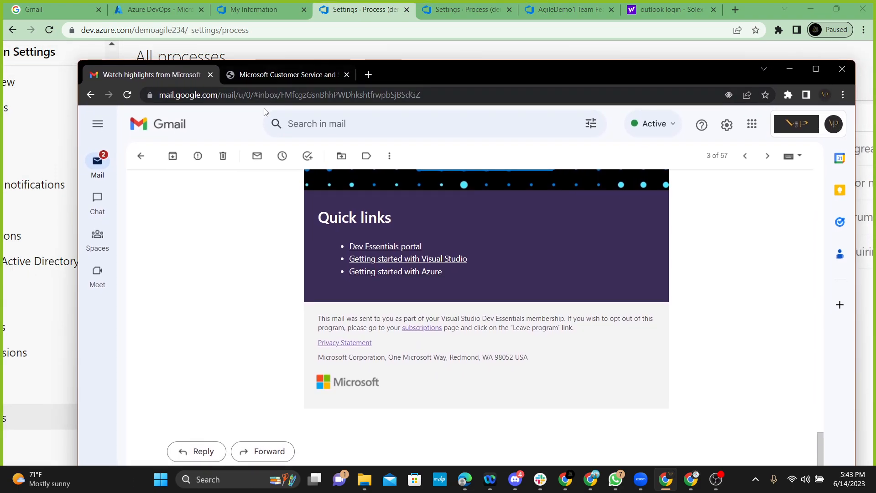
{"action": "left_click", "coordinate": [109, 164]}
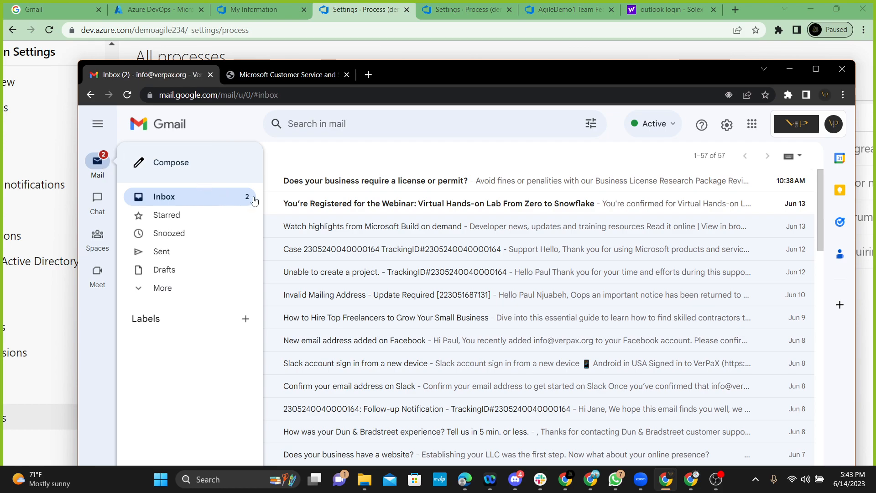
{"action": "left_click", "coordinate": [393, 250]}
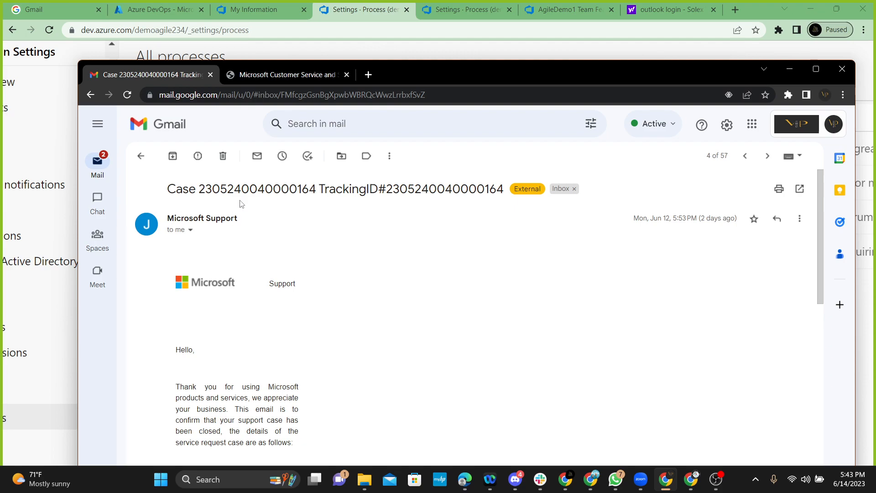
Move the Gmail window off this screen, open the organization's Agent pools settings, and review the Pipelines, Repos and Artifacts settings entries.
{"action": "left_click_drag", "start_coordinate": [418, 81], "coordinate": [875, 98]}
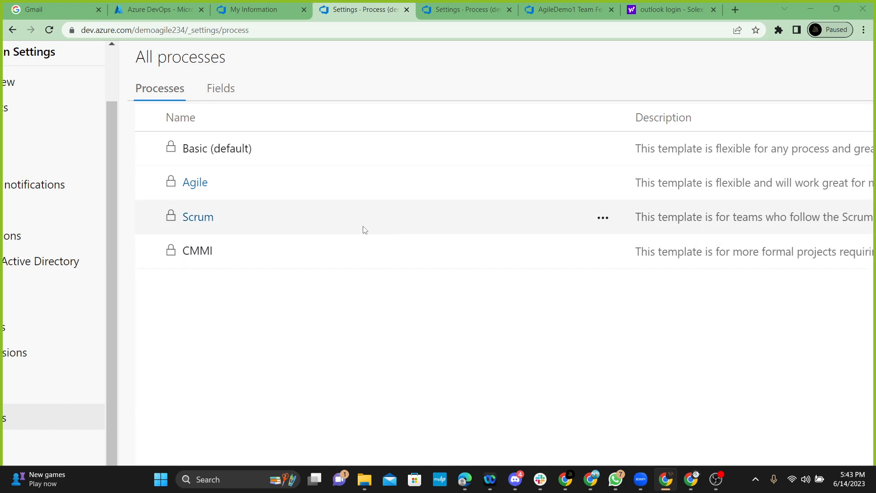
{"action": "scroll", "coordinate": [200, 210], "scroll_direction": "down", "scroll_amount": 4}
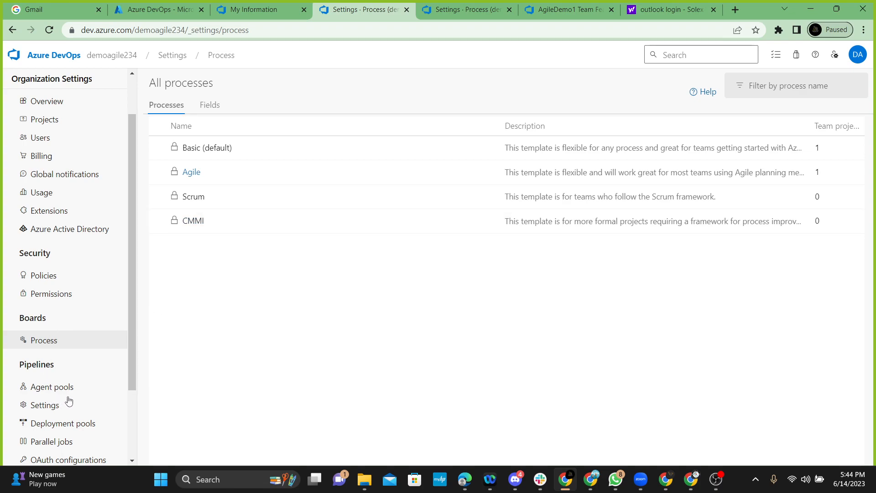
{"action": "scroll", "coordinate": [64, 402], "scroll_direction": "down", "scroll_amount": 2}
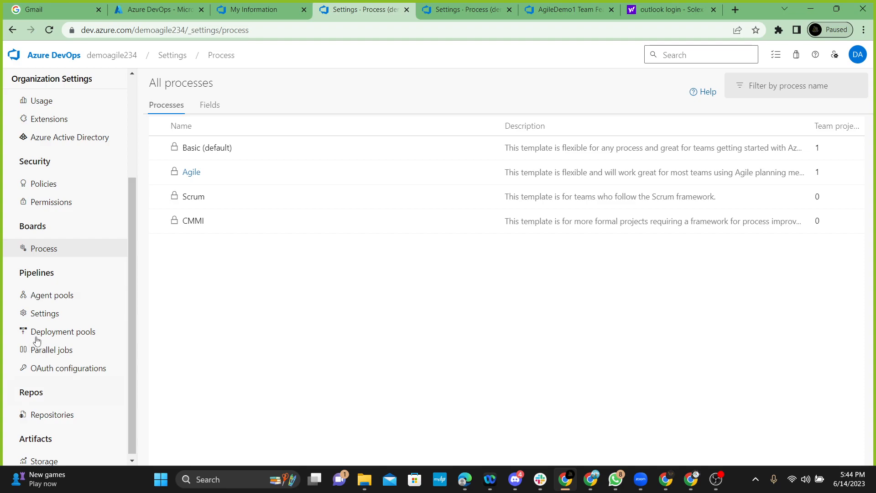
{"action": "left_click", "coordinate": [55, 297]}
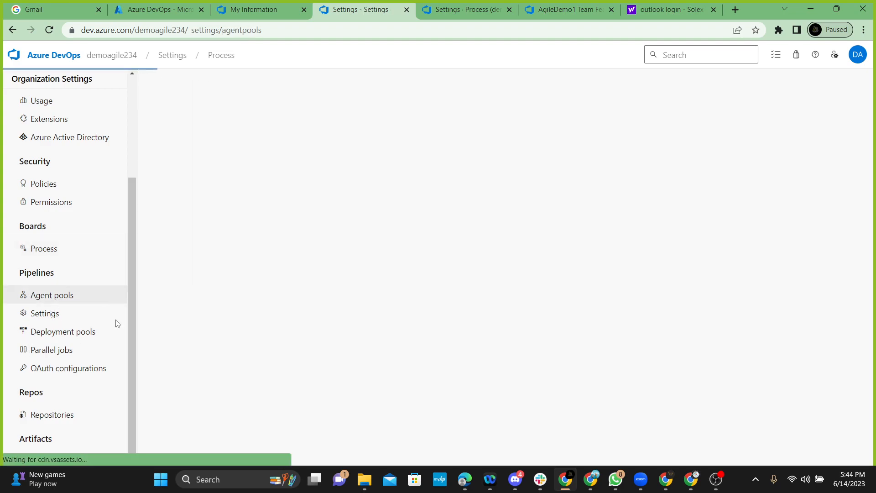
{"action": "scroll", "coordinate": [95, 334], "scroll_direction": "down", "scroll_amount": 1}
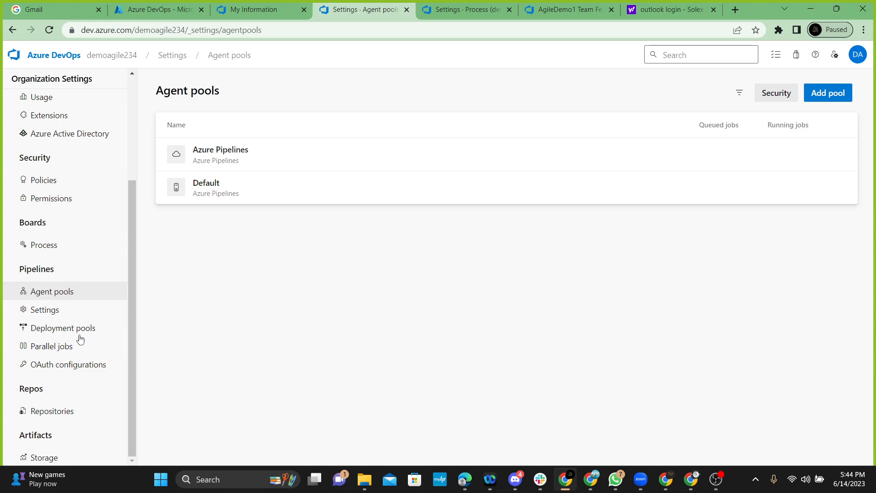
{"action": "scroll", "coordinate": [104, 348], "scroll_direction": "up", "scroll_amount": 5}
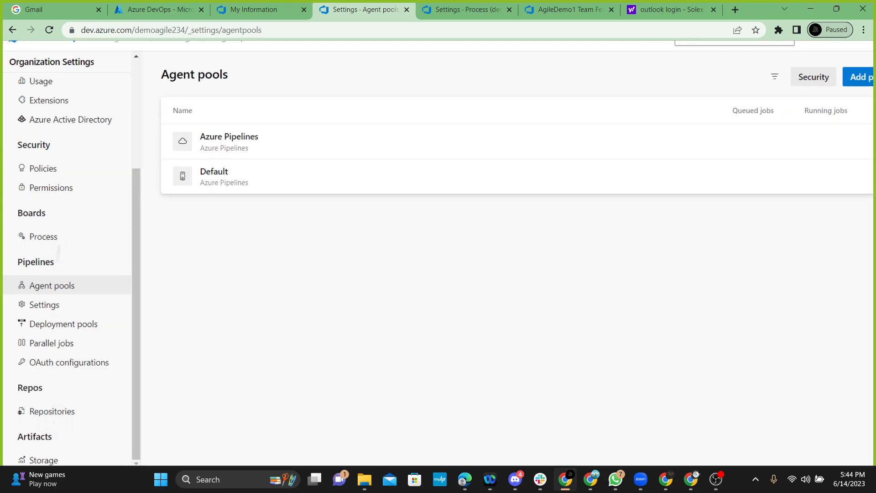
{"action": "scroll", "coordinate": [105, 349], "scroll_direction": "left", "scroll_amount": 1}
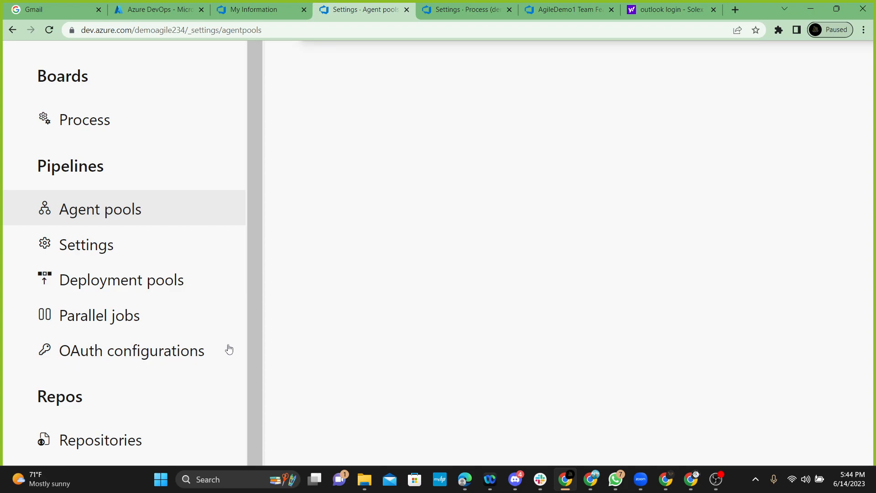
{"action": "scroll", "coordinate": [225, 350], "scroll_direction": "down", "scroll_amount": 5}
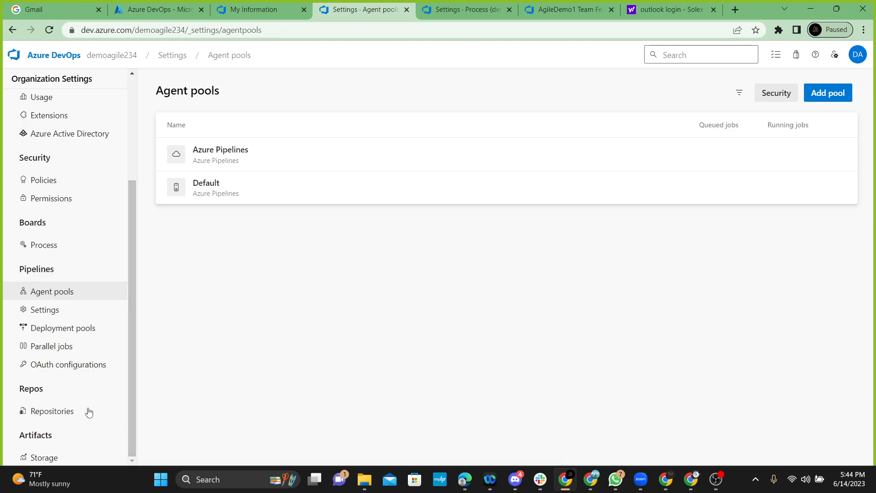
{"action": "scroll", "coordinate": [88, 412], "scroll_direction": "up", "scroll_amount": 1}
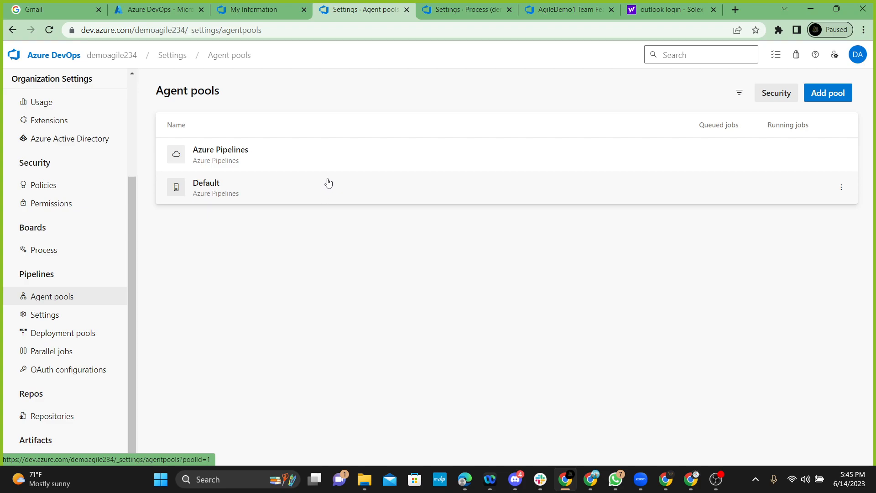
Open the AgileDemo1 project from the organization's project list and review the user stories in its Backlogs page.
{"action": "left_click", "coordinate": [256, 10]}
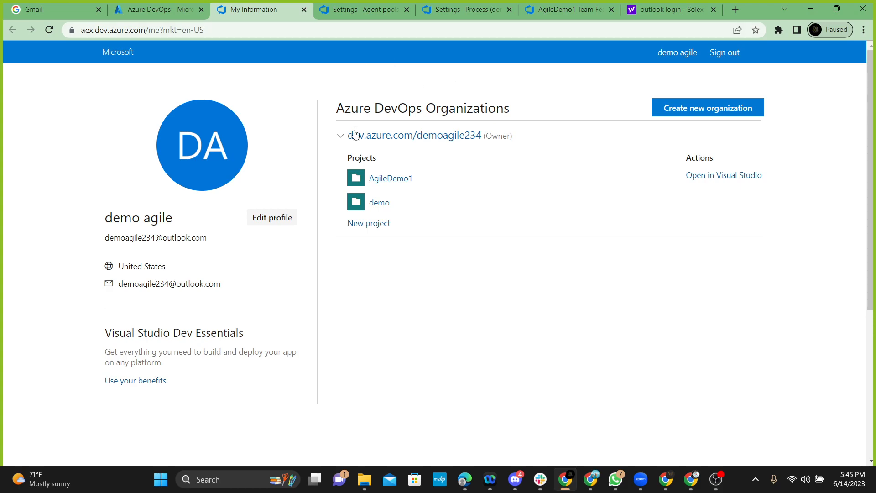
{"action": "left_click", "coordinate": [389, 179]}
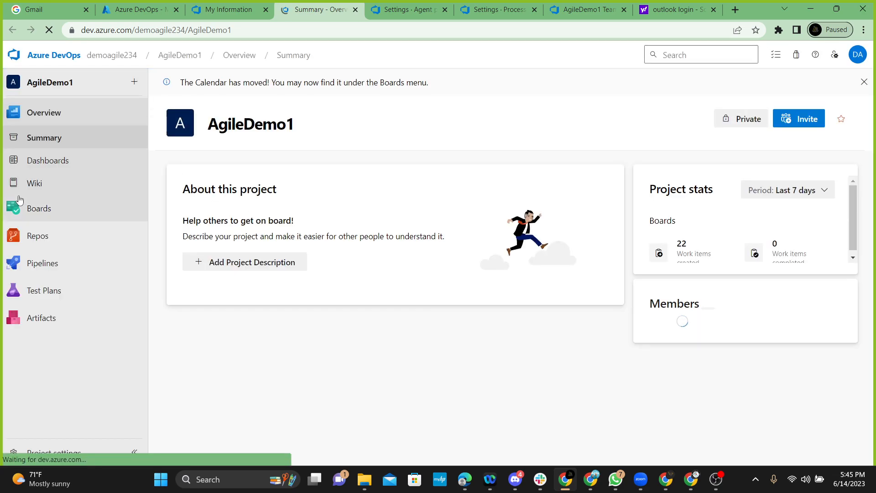
{"action": "mouse_move", "coordinate": [51, 209]}
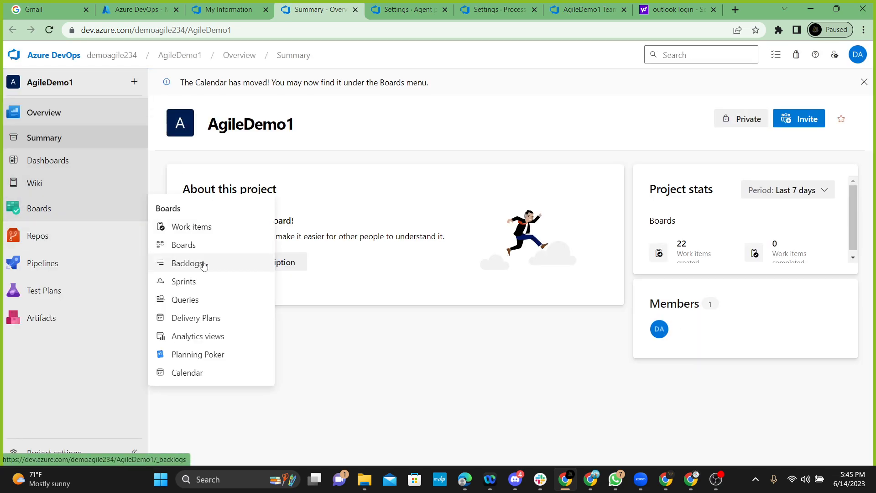
{"action": "left_click", "coordinate": [178, 262]}
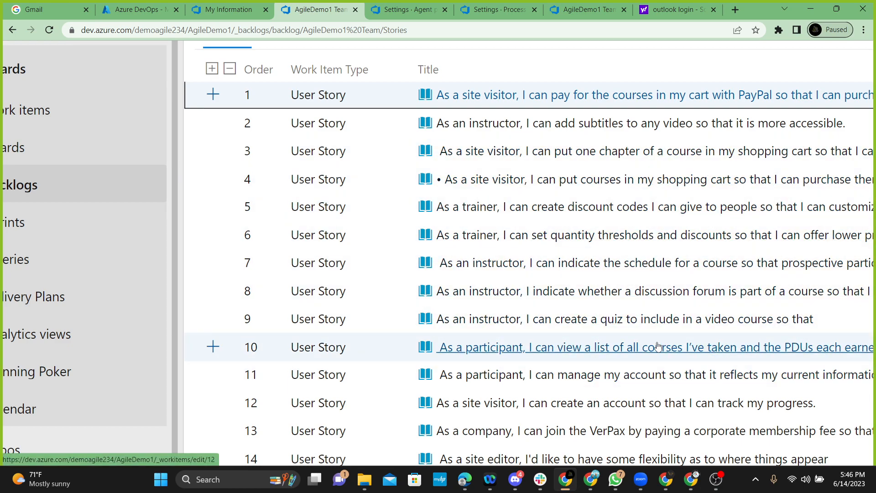
{"action": "scroll", "coordinate": [651, 338], "scroll_direction": "down", "scroll_amount": 5}
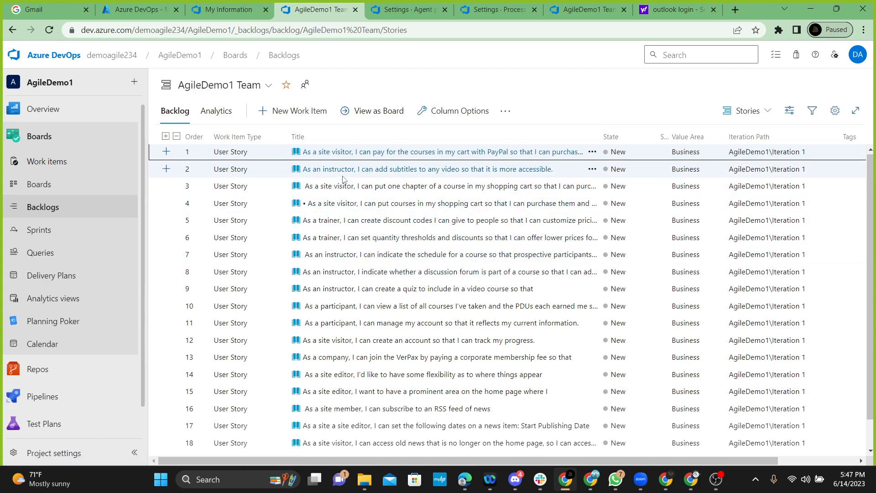
Start a new User Story in the backlog and enter the title "As a user, I want to be able to make installmental payment".
{"action": "left_click", "coordinate": [288, 116]}
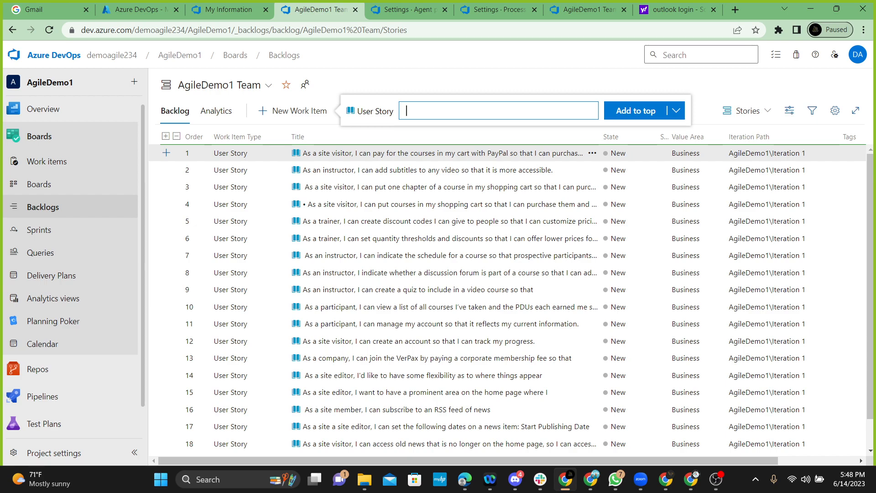
{"action": "scroll", "coordinate": [183, 75], "scroll_direction": "up", "scroll_amount": 5}
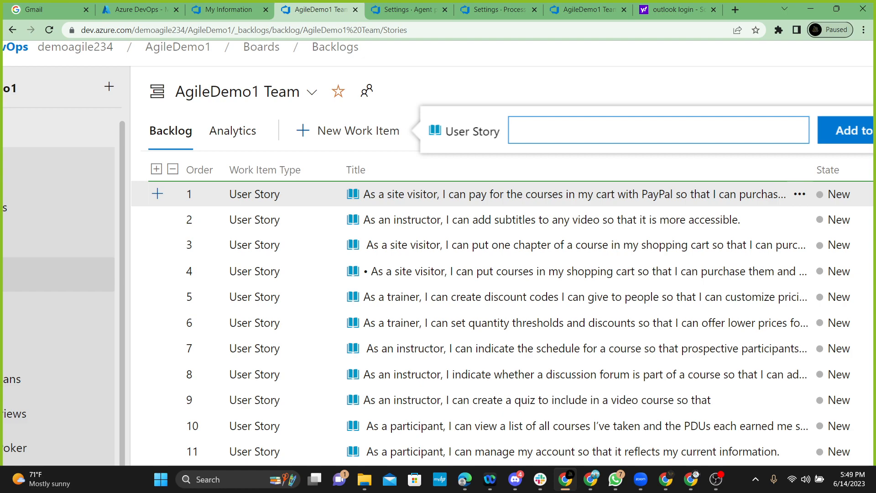
{"action": "type", "text": "I"}
{"action": "key", "text": "BackSpace"}
{"action": "type", "text": "An"}
{"action": "key", "text": "BackSpace"}
{"action": "type", "text": "s user"}
{"action": "key", "text": "BackSpace"}
{"action": "key", "text": "Left"}
{"action": "key", "text": "Left"}
{"action": "key", "text": "Left"}
{"action": "key", "text": "Left"}
{"action": "type", "text": "a"}
{"action": "key", "text": "Right"}
{"action": "key", "text": "Right"}
{"action": "key", "text": "Right"}
{"action": "key", "text": "Right"}
{"action": "type", "text": ", I want "}
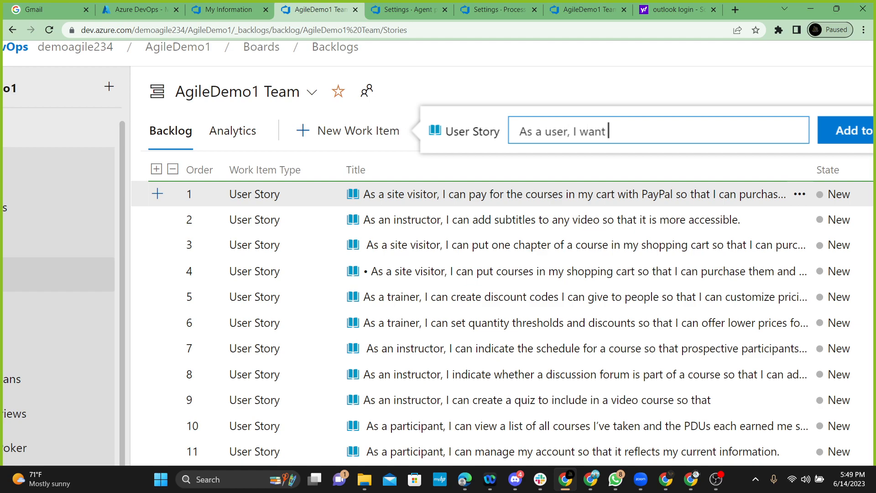
{"action": "type", "text": "to be able to "}
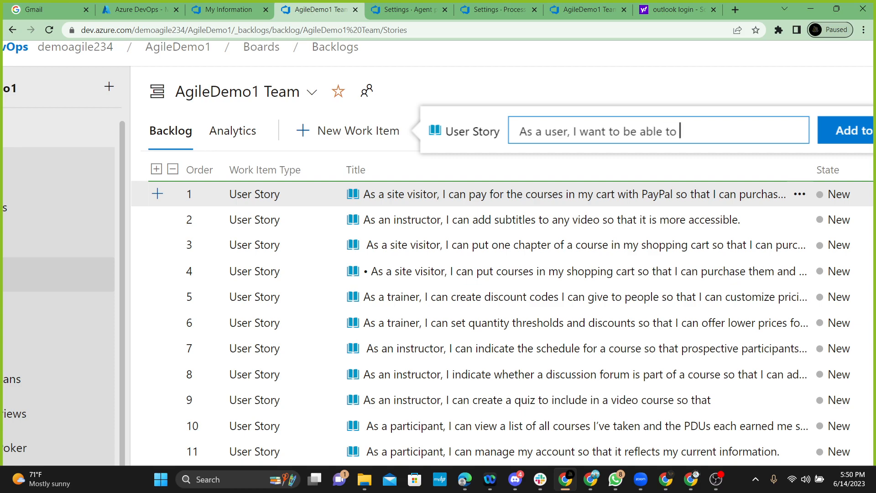
{"action": "type", "text": "make instal"}
{"action": "type", "text": "l"}
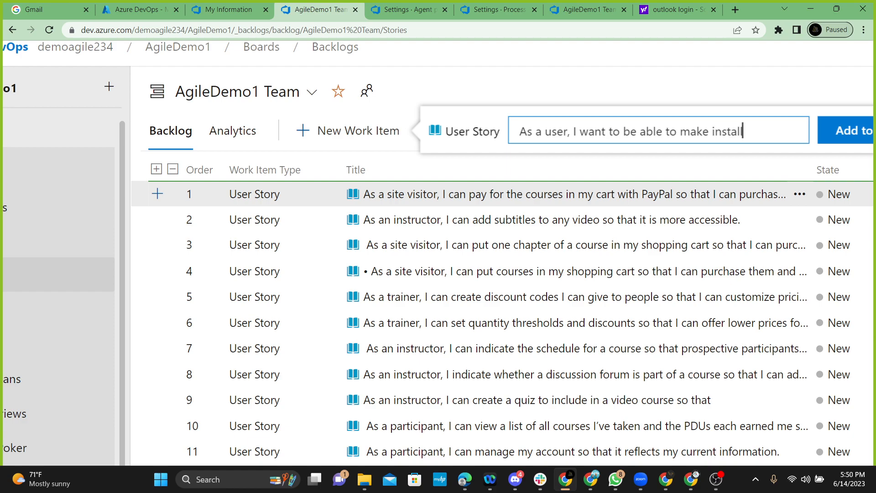
{"action": "type", "text": "mental p"}
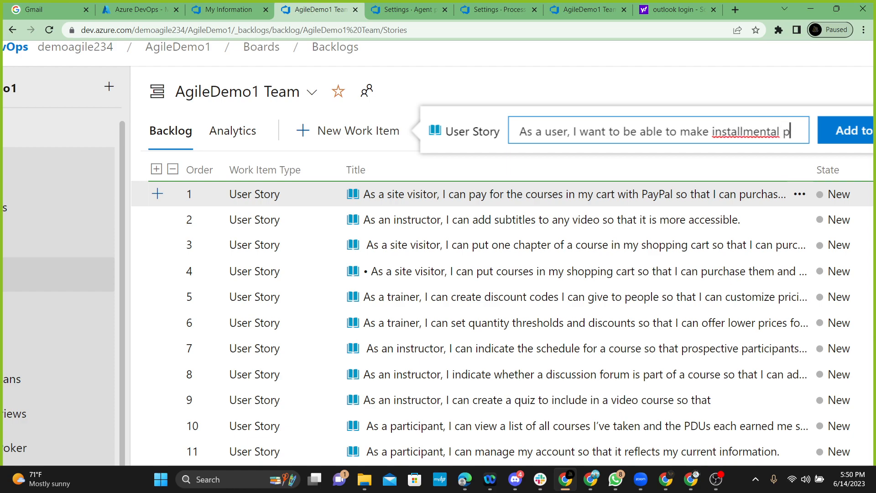
{"action": "type", "text": "ayment"}
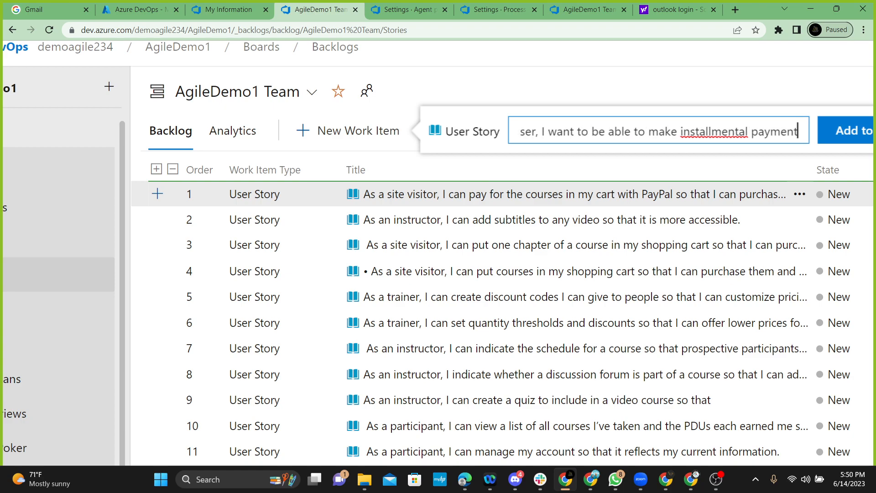
Correct "installmental" to "installment" in the new story's title and append ", so that I can split my payment".
{"action": "left_click", "coordinate": [719, 133]}
{"action": "right_click", "coordinate": [719, 133]}
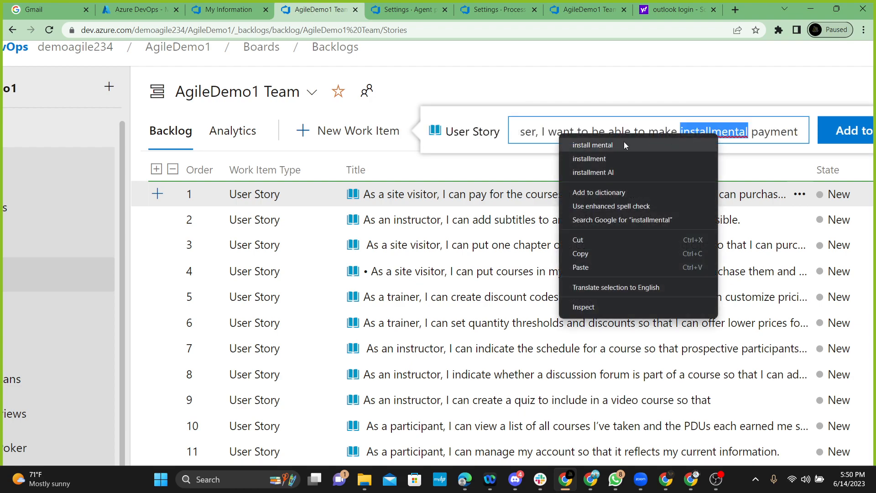
{"action": "left_click", "coordinate": [609, 156]}
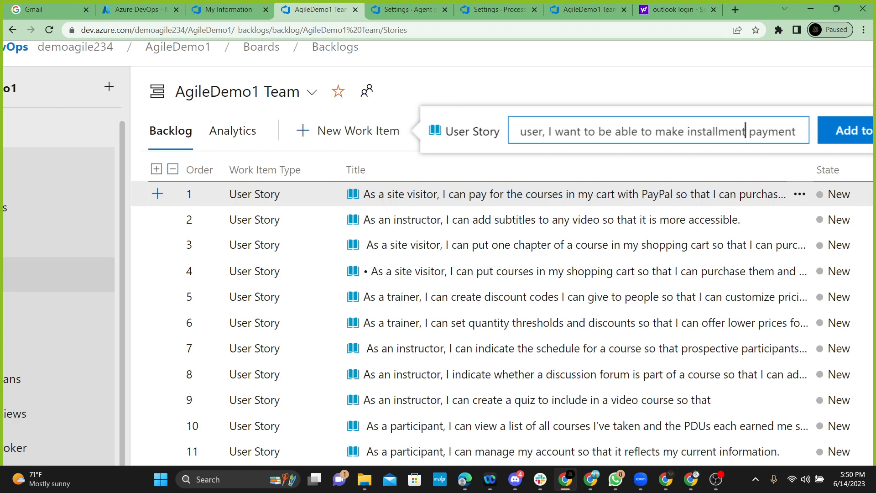
{"action": "key", "text": "Right"}
{"action": "key", "text": "Right"}
{"action": "key", "text": "Right"}
{"action": "key", "text": "Right"}
{"action": "key", "text": "Right"}
{"action": "key", "text": "Right"}
{"action": "key", "text": "Right"}
{"action": "key", "text": "Right"}
{"action": "key", "text": "Right"}
{"action": "key", "text": "BackSpace"}
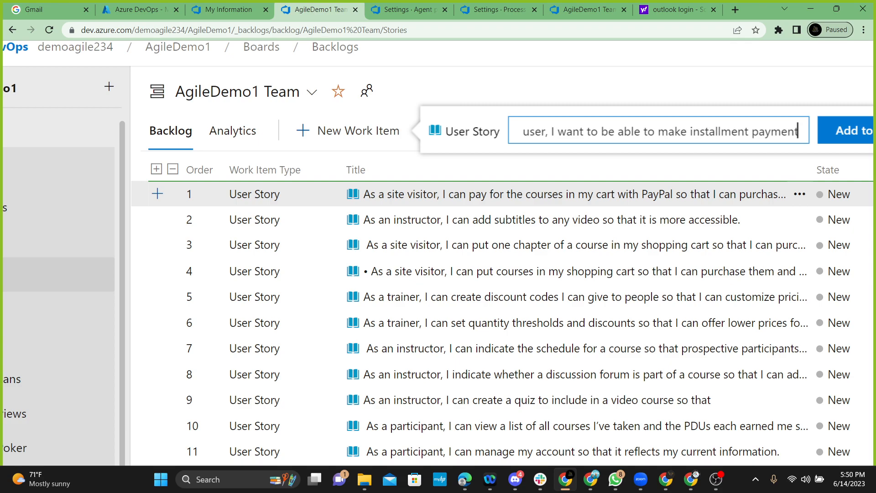
{"action": "type", "text": ", so that I can split my payment"}
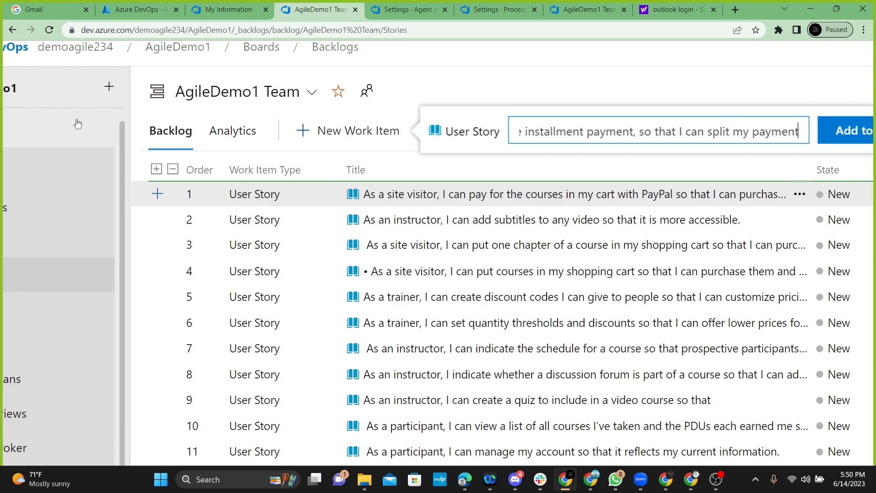
Look through the AgileDemo1 Team backlog's list of user stories, down to the last entries and back to the first.
{"action": "scroll", "coordinate": [121, 124], "scroll_direction": "left", "scroll_amount": 2}
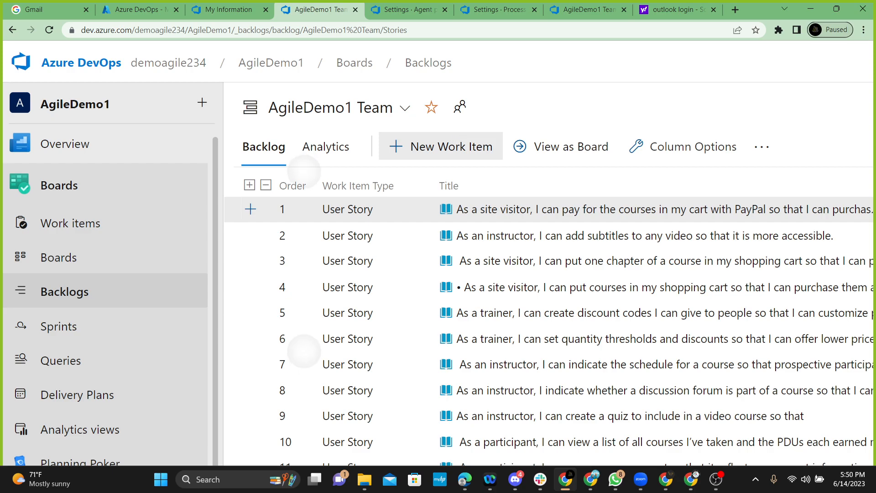
{"action": "scroll", "coordinate": [305, 262], "scroll_direction": "down", "scroll_amount": 2}
{"action": "scroll", "coordinate": [304, 274], "scroll_direction": "down", "scroll_amount": 1}
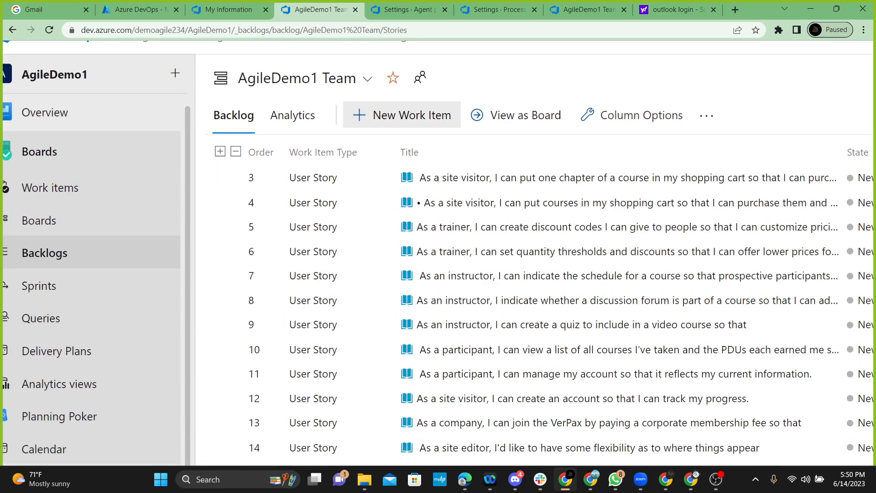
{"action": "scroll", "coordinate": [502, 273], "scroll_direction": "down", "scroll_amount": 3}
{"action": "scroll", "coordinate": [507, 336], "scroll_direction": "down", "scroll_amount": 1}
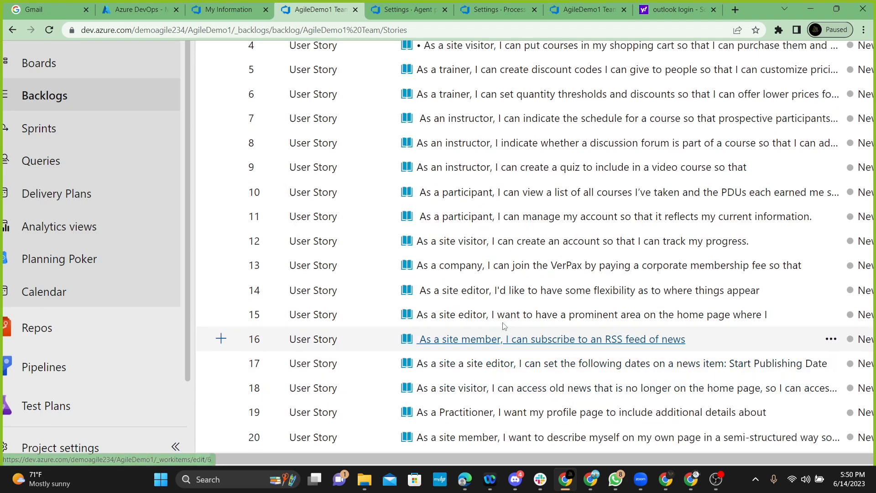
{"action": "scroll", "coordinate": [456, 273], "scroll_direction": "up", "scroll_amount": 3}
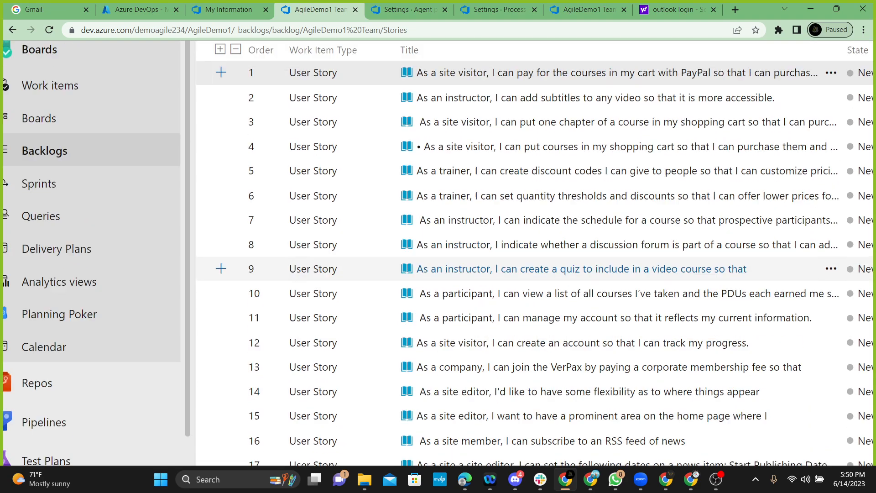
{"action": "scroll", "coordinate": [457, 243], "scroll_direction": "up", "scroll_amount": 5}
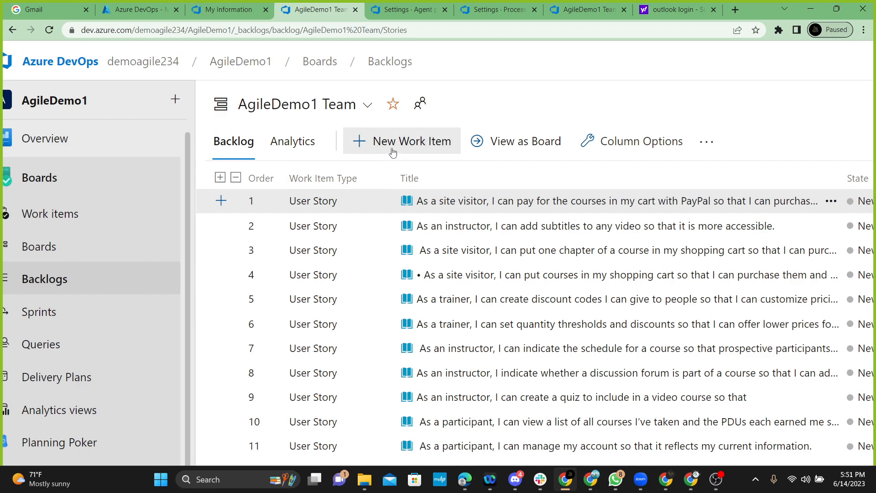
{"action": "left_click", "coordinate": [392, 153]}
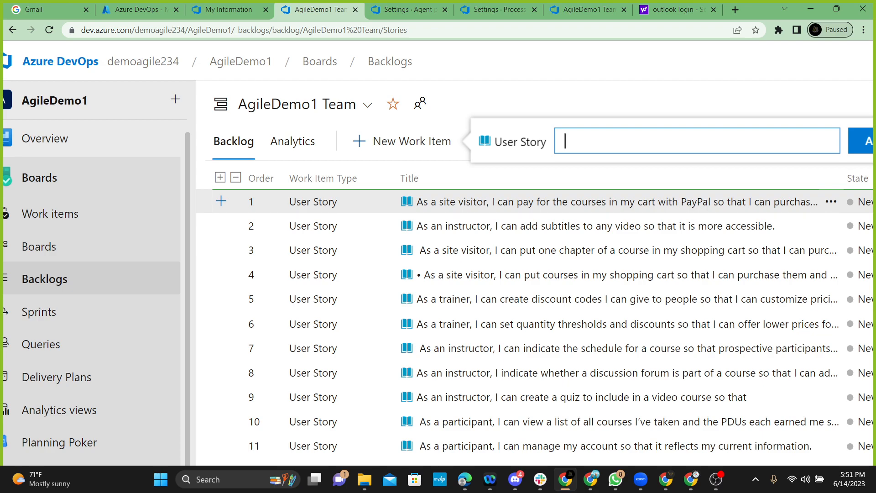
{"action": "key", "text": "alt+Tab"}
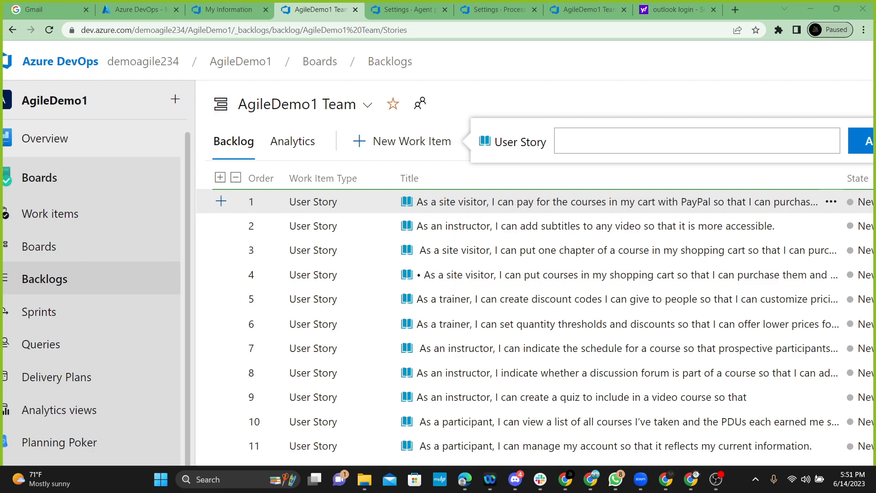
{"action": "left_click", "coordinate": [590, 479]}
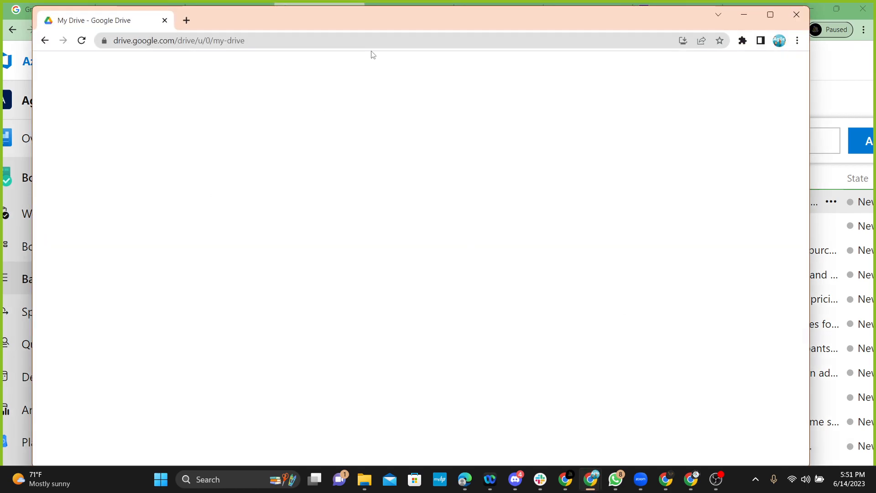
{"action": "left_click_drag", "start_coordinate": [385, 22], "coordinate": [875, 109]}
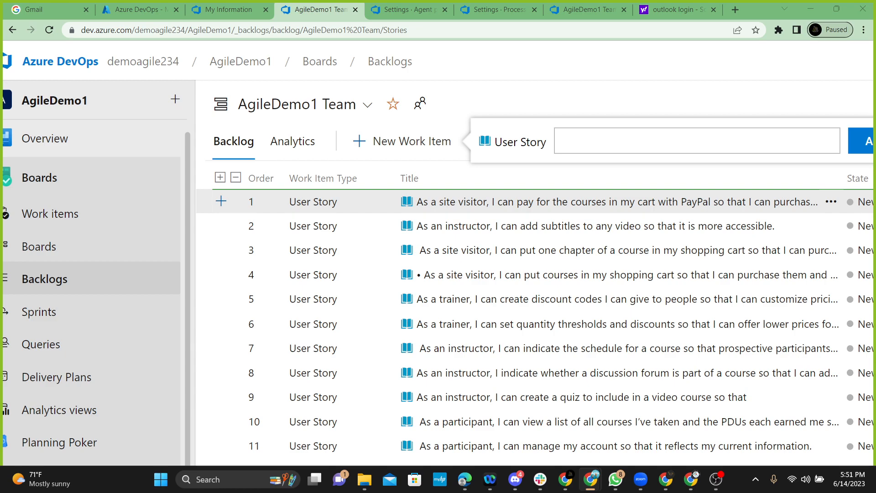
{"action": "left_click", "coordinate": [592, 146]}
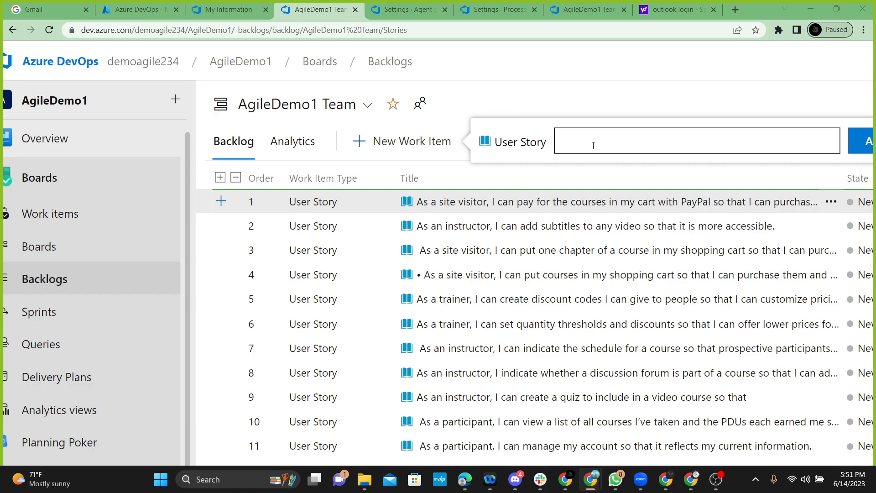
{"action": "key", "text": "ctrl+v"}
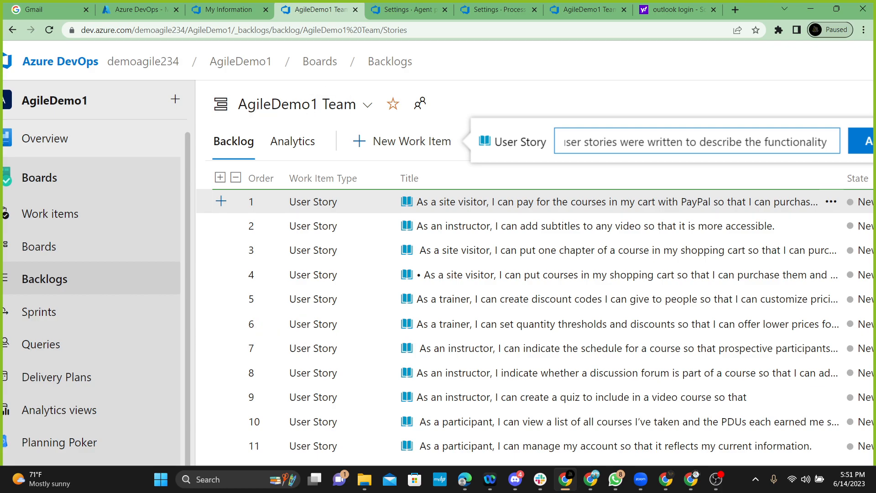
{"action": "scroll", "coordinate": [349, 220], "scroll_direction": "up", "scroll_amount": 1}
{"action": "scroll", "coordinate": [438, 269], "scroll_direction": "down", "scroll_amount": 2}
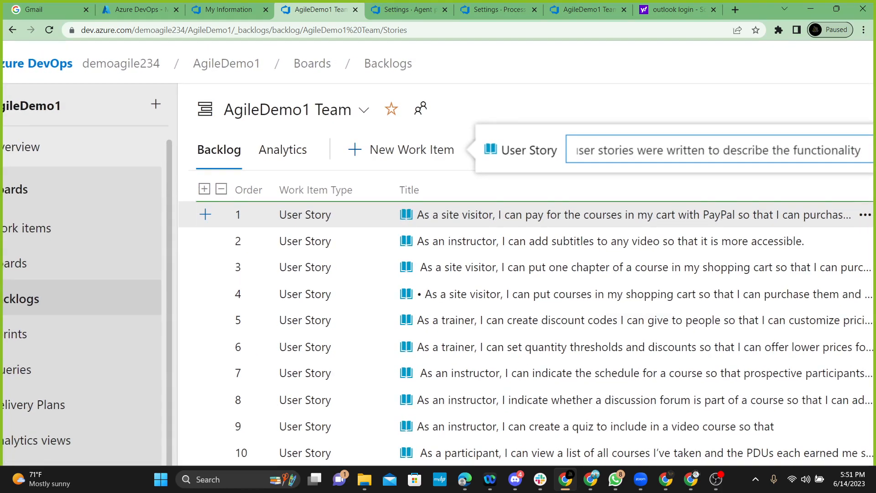
{"action": "scroll", "coordinate": [438, 269], "scroll_direction": "down", "scroll_amount": 1}
{"action": "scroll", "coordinate": [310, 228], "scroll_direction": "up", "scroll_amount": 1}
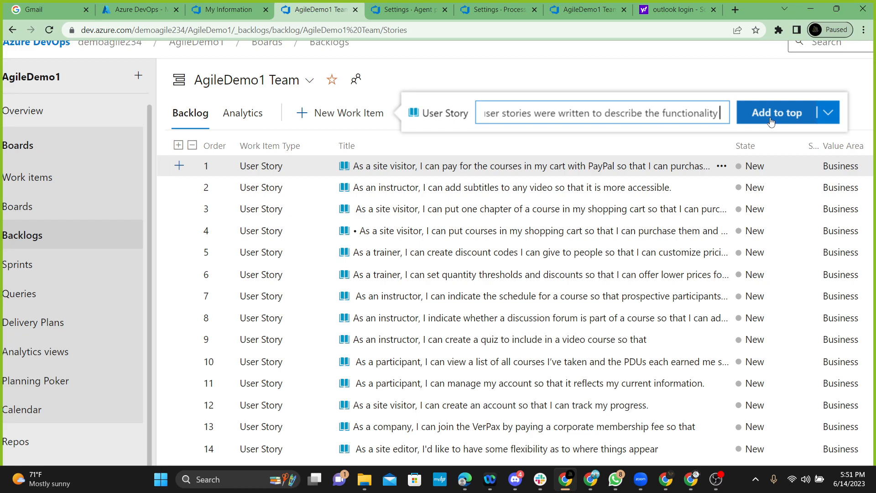
{"action": "left_click", "coordinate": [828, 114]}
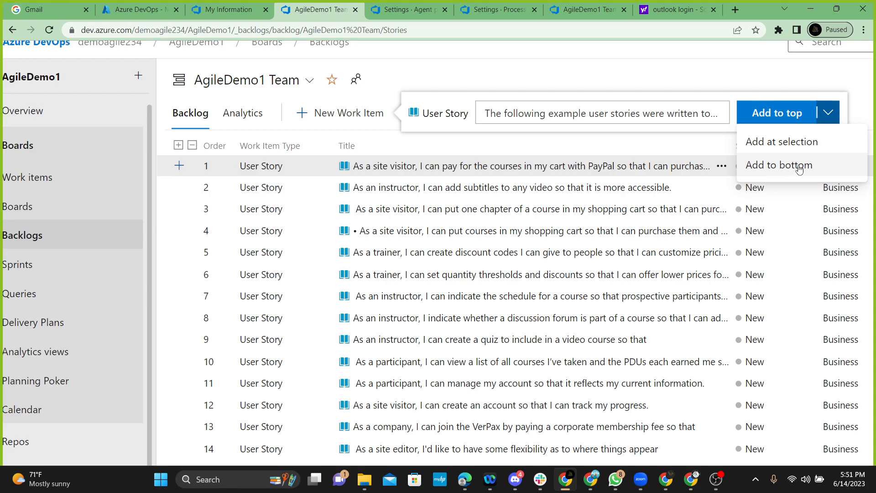
{"action": "left_click", "coordinate": [814, 83]}
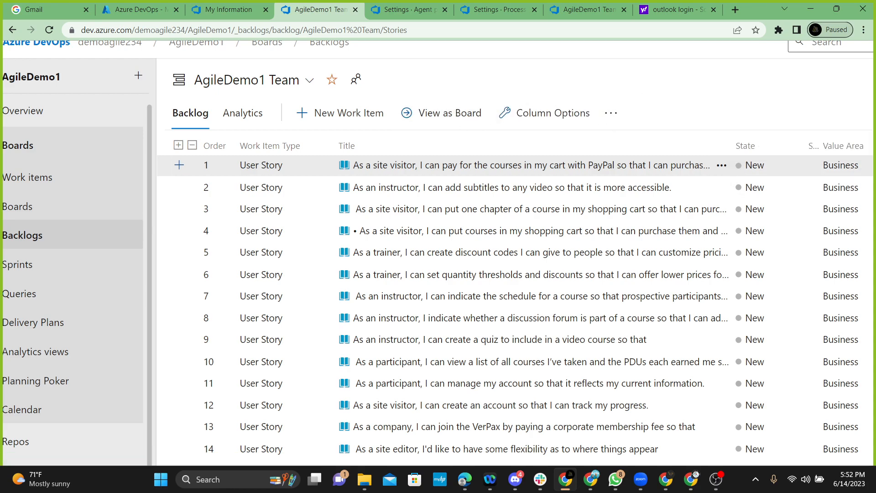
Add a User Story titled "The following example user stories were written to describe the functionality" to the top of the AgileDemo1 Team backlog.
{"action": "key", "text": "alt+Tab"}
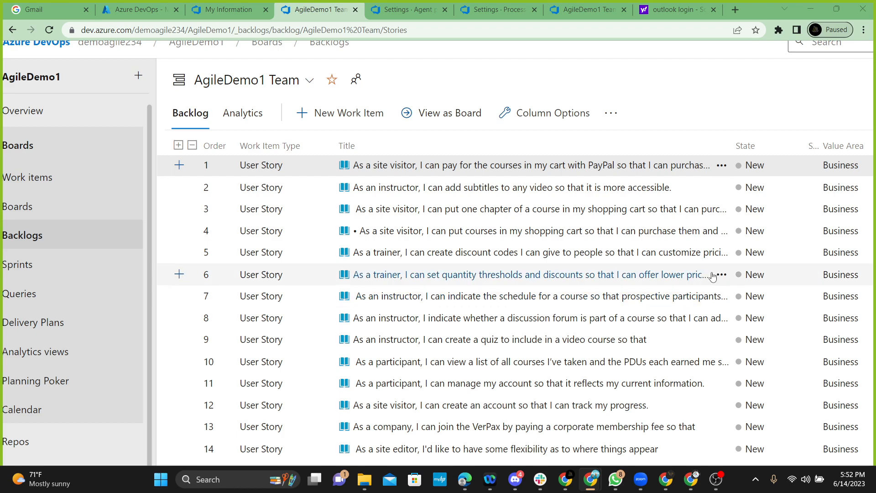
{"action": "left_click", "coordinate": [389, 112]}
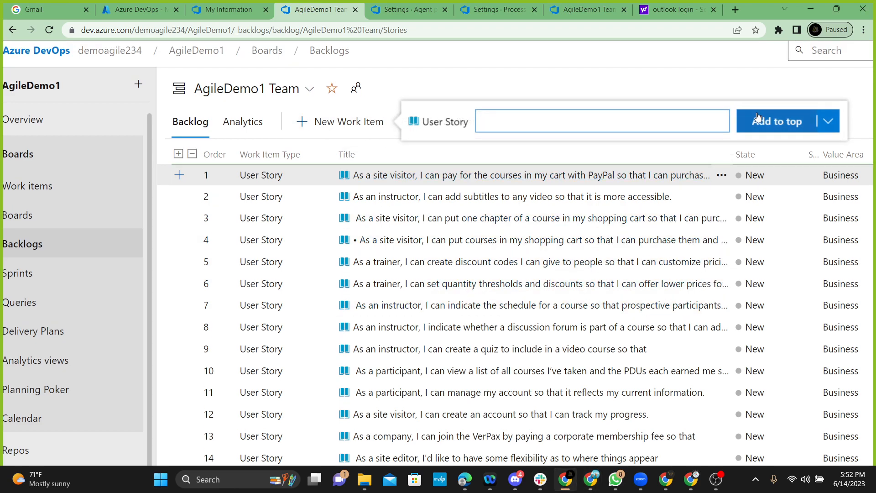
{"action": "key", "text": "ctrl+v"}
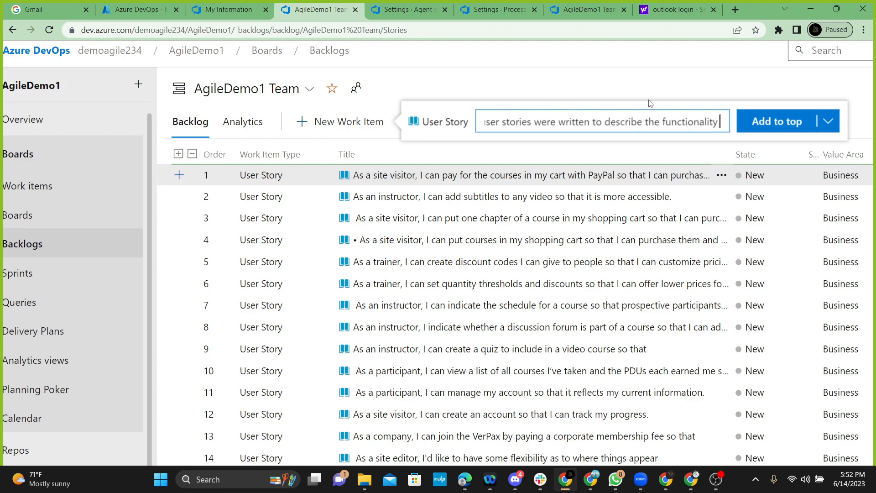
{"action": "left_click", "coordinate": [762, 122]}
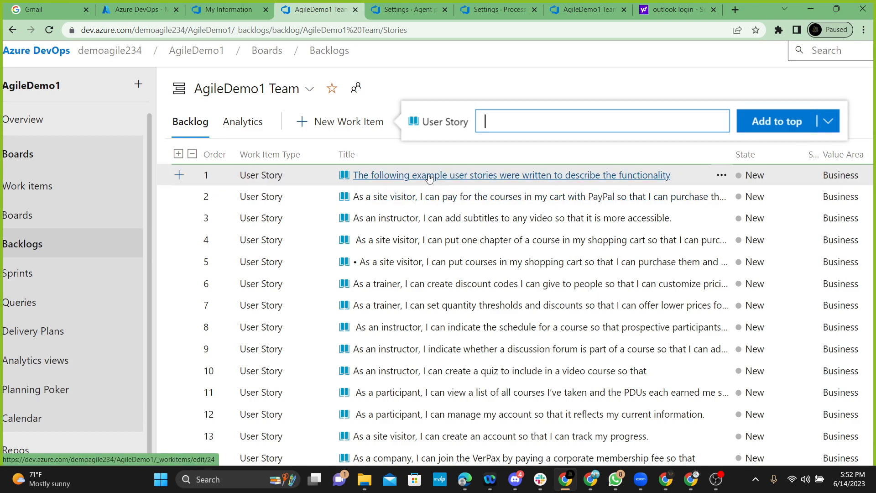
Open the newly added user story and look through its details, from Description and Planning down to Planning Poker.
{"action": "scroll", "coordinate": [429, 178], "scroll_direction": "down", "scroll_amount": 2}
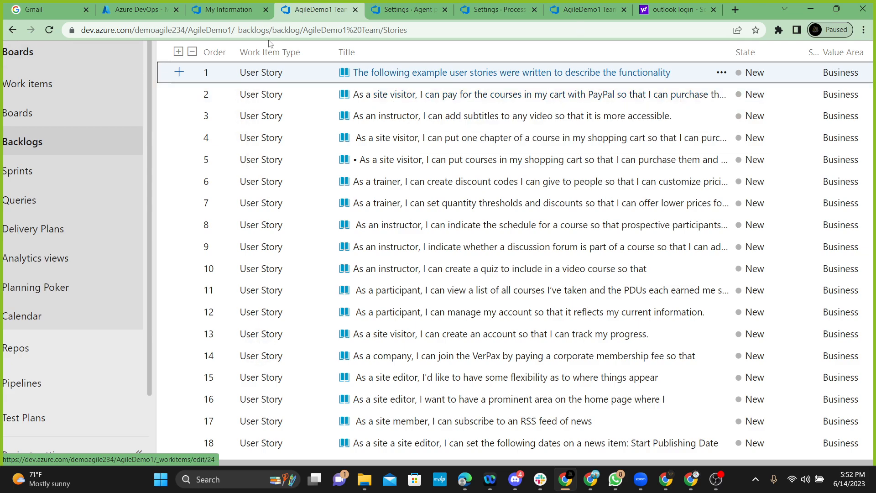
{"action": "left_click", "coordinate": [383, 78]}
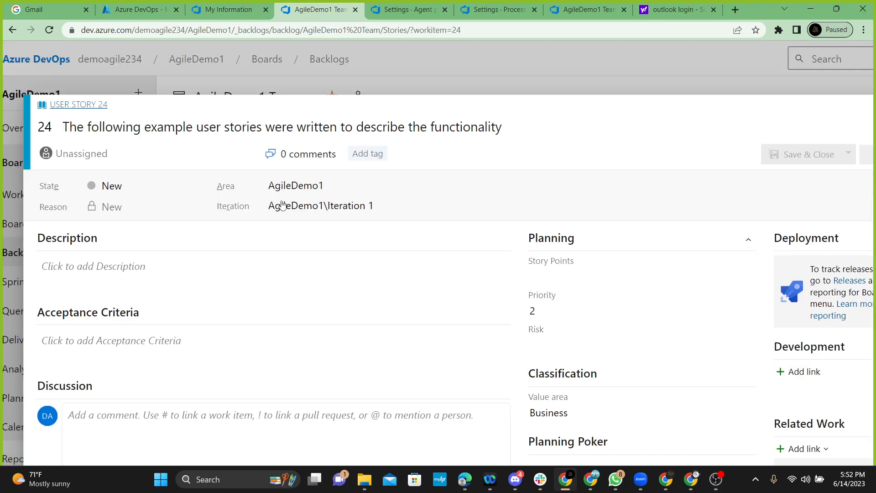
{"action": "scroll", "coordinate": [392, 369], "scroll_direction": "down", "scroll_amount": 1}
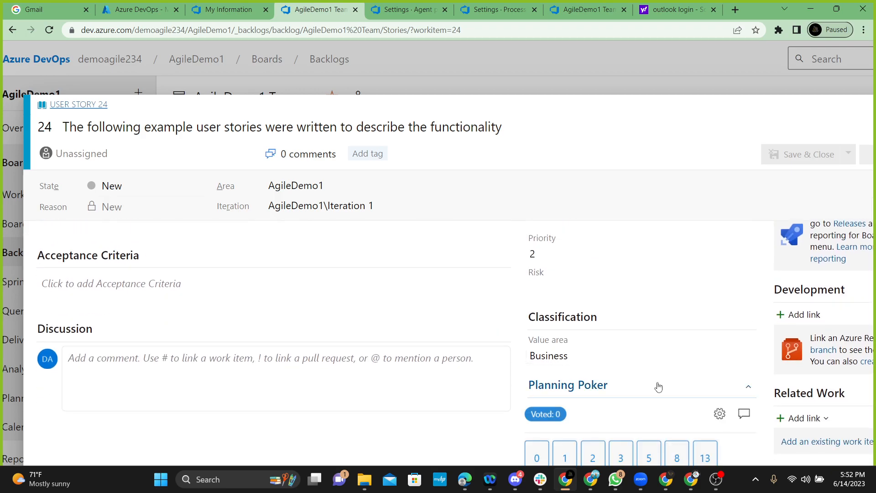
{"action": "scroll", "coordinate": [595, 402], "scroll_direction": "up", "scroll_amount": 1}
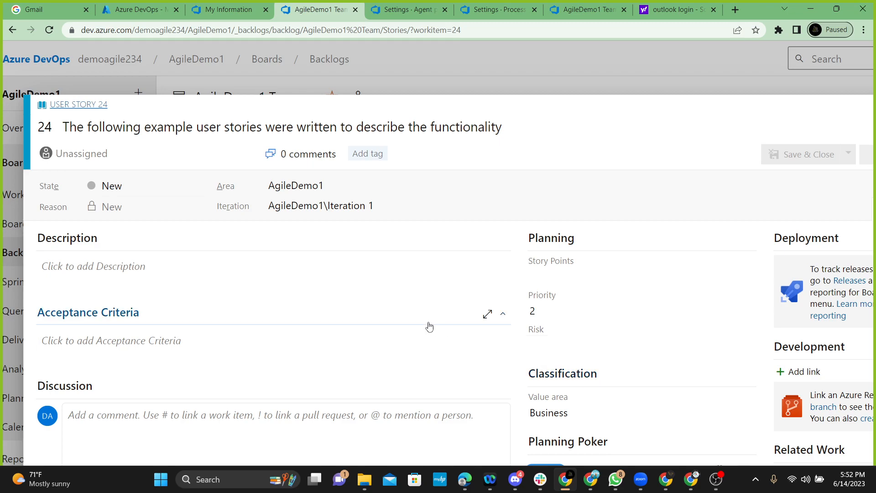
{"action": "scroll", "coordinate": [424, 326], "scroll_direction": "down", "scroll_amount": 2}
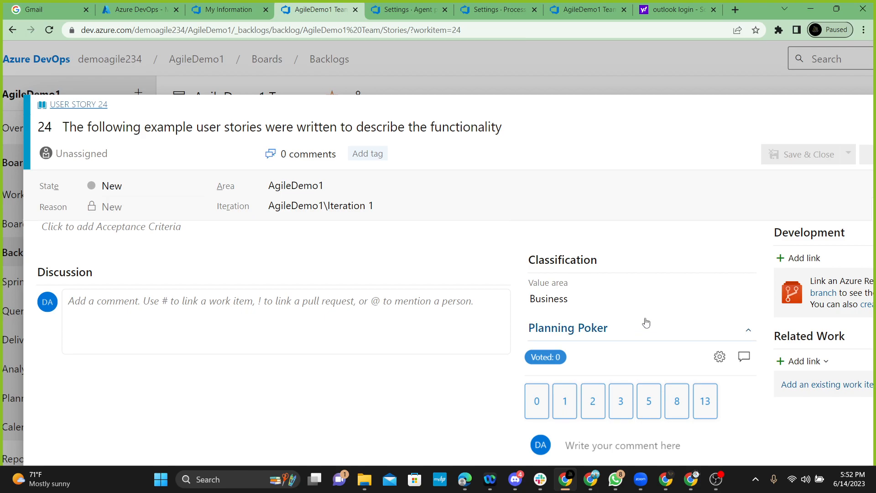
{"action": "scroll", "coordinate": [645, 325], "scroll_direction": "up", "scroll_amount": 1}
{"action": "scroll", "coordinate": [455, 343], "scroll_direction": "up", "scroll_amount": 1}
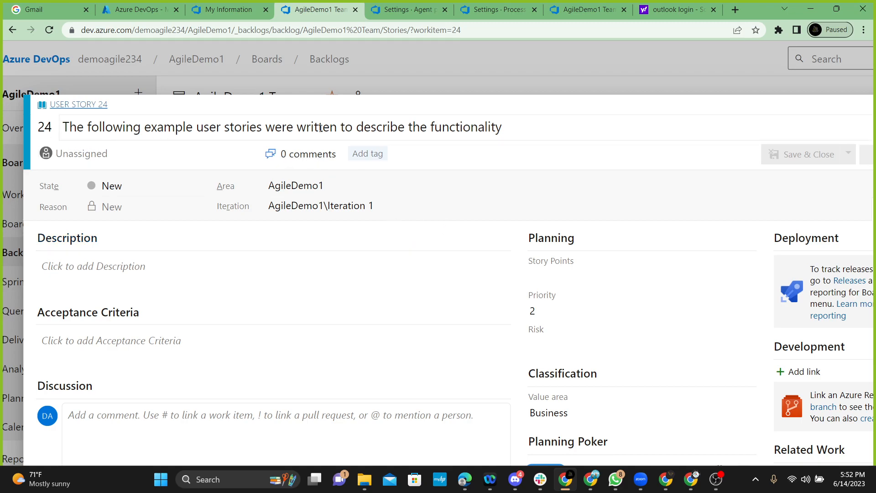
Show the story's empty Description, Acceptance Criteria and Discussion editors, look over its planning fields, and close the story without changes.
{"action": "left_click", "coordinate": [84, 269]}
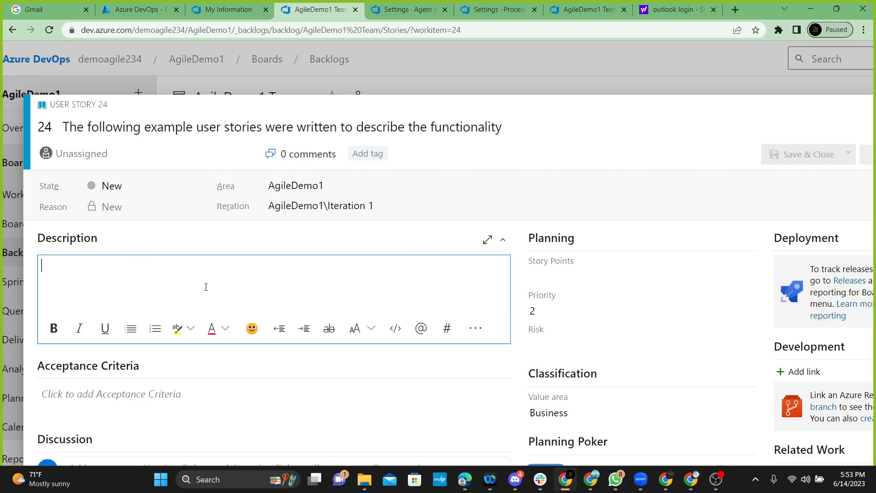
{"action": "left_click", "coordinate": [104, 395]}
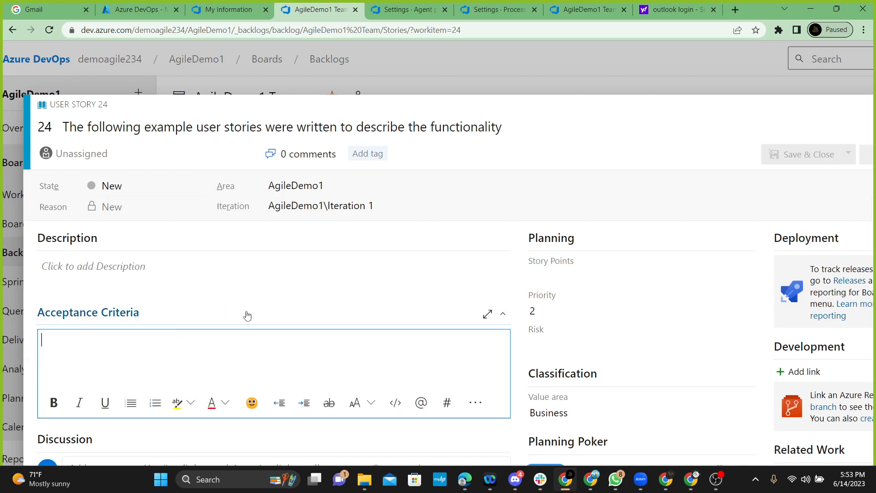
{"action": "scroll", "coordinate": [247, 315], "scroll_direction": "down", "scroll_amount": 3}
{"action": "left_click", "coordinate": [121, 327]}
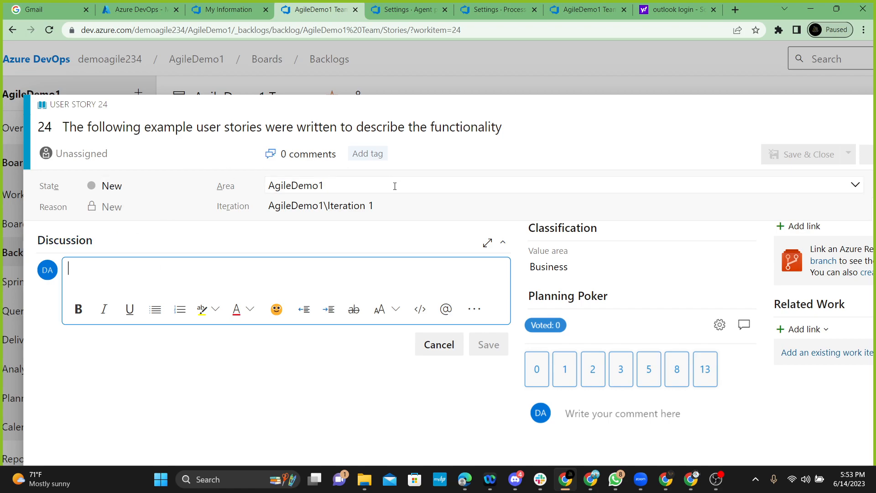
{"action": "right_click", "coordinate": [593, 358]}
{"action": "left_click", "coordinate": [615, 291]}
{"action": "scroll", "coordinate": [616, 289], "scroll_direction": "up", "scroll_amount": 3}
{"action": "scroll", "coordinate": [644, 292], "scroll_direction": "down", "scroll_amount": 1}
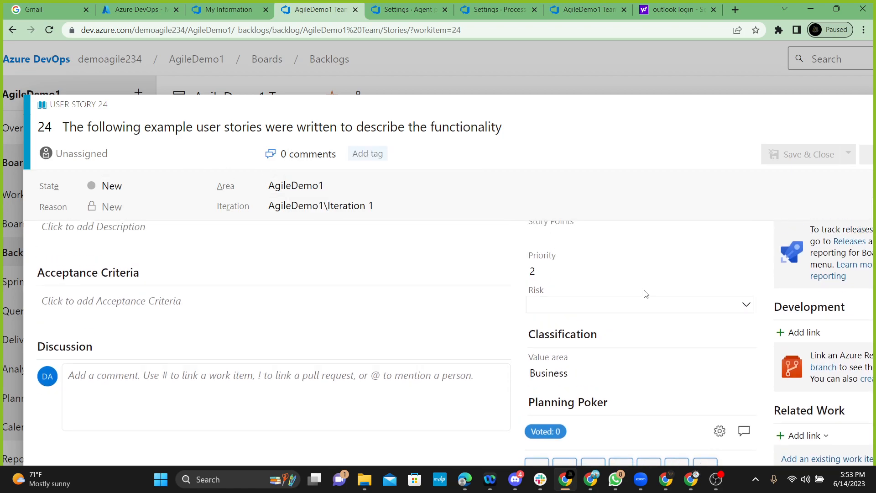
{"action": "scroll", "coordinate": [643, 280], "scroll_direction": "up", "scroll_amount": 1}
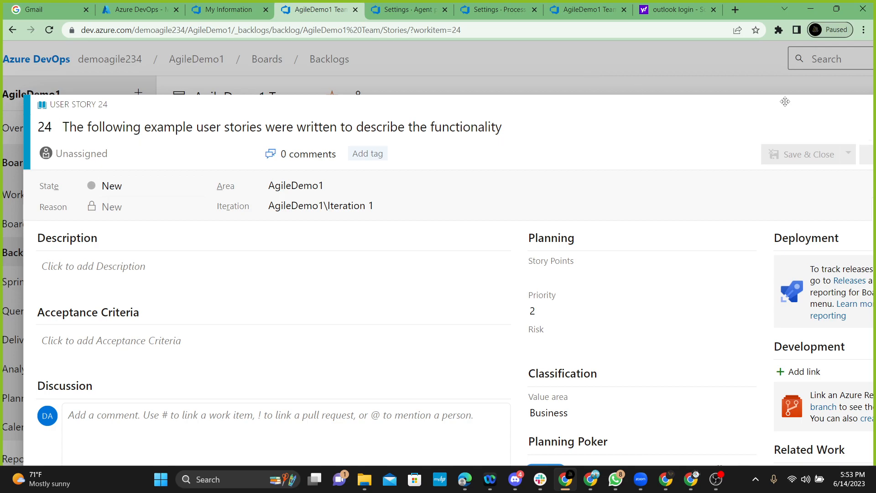
{"action": "scroll", "coordinate": [332, 299], "scroll_direction": "down", "scroll_amount": 3}
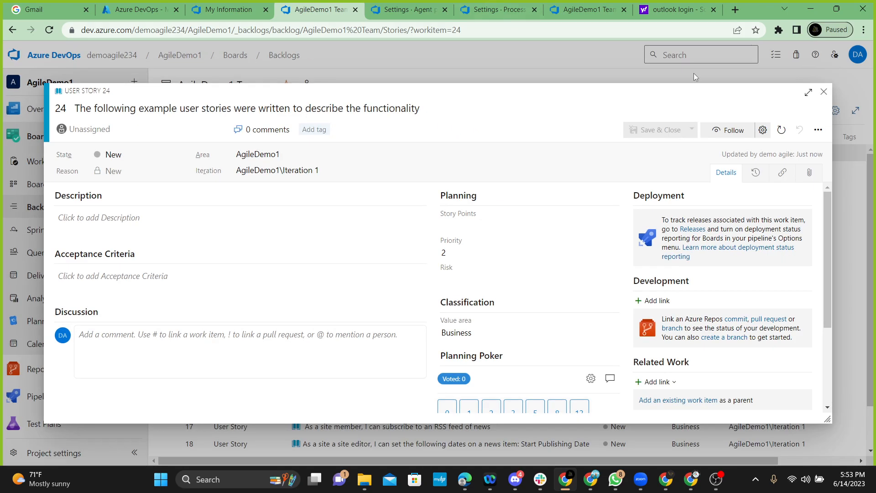
{"action": "left_click", "coordinate": [823, 92]}
{"action": "scroll", "coordinate": [384, 169], "scroll_direction": "up", "scroll_amount": 3}
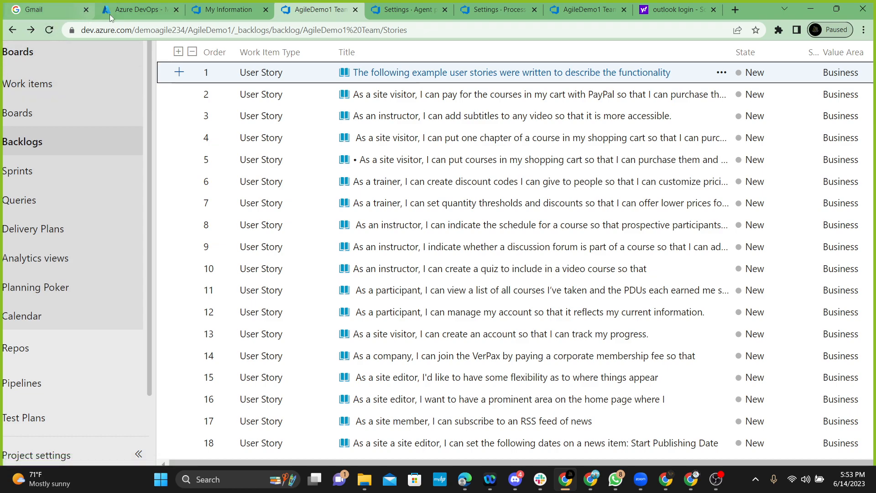
{"action": "scroll", "coordinate": [171, 99], "scroll_direction": "up", "scroll_amount": 1}
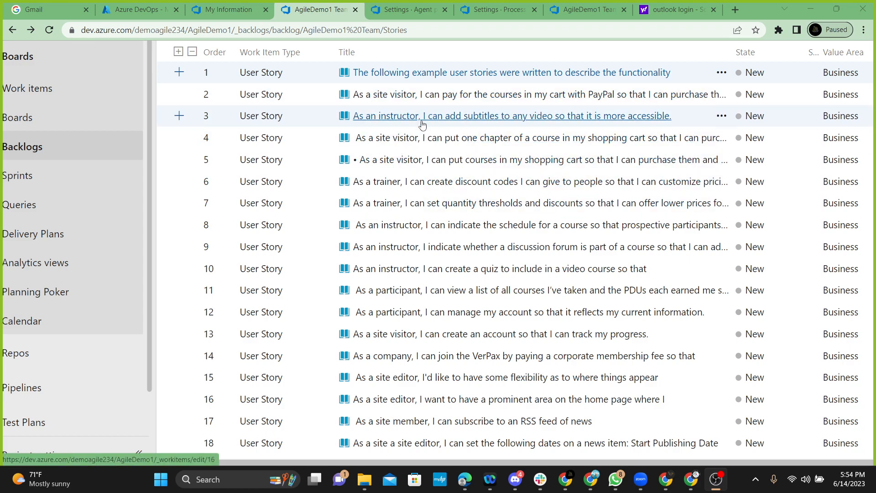
{"action": "left_click", "coordinate": [329, 118]}
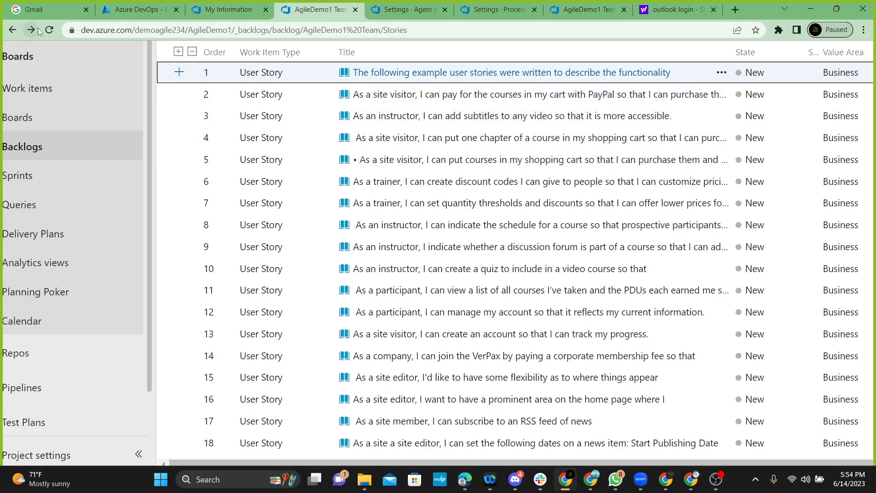
{"action": "left_click", "coordinate": [53, 31]}
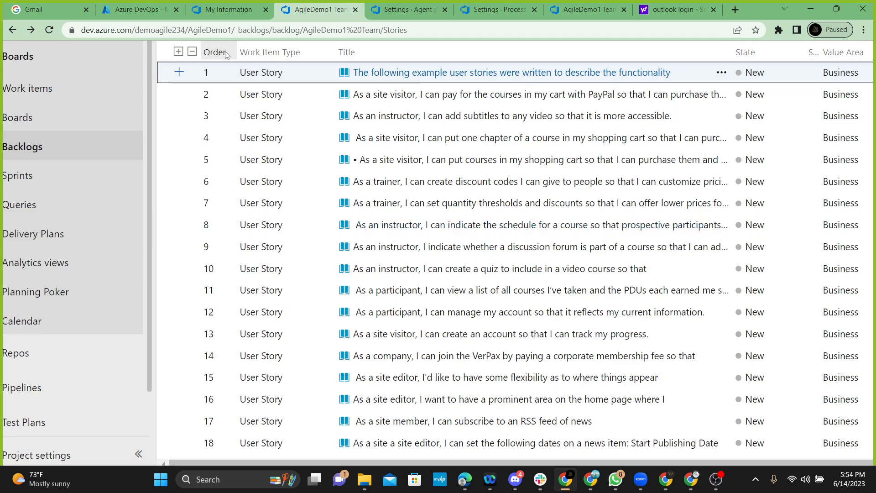
Revisit the organization's Agent pools settings and the AgileDemo1 backlog, ending on the My Information page with the browser window no longer maximized.
{"action": "mouse_move", "coordinate": [404, 12]}
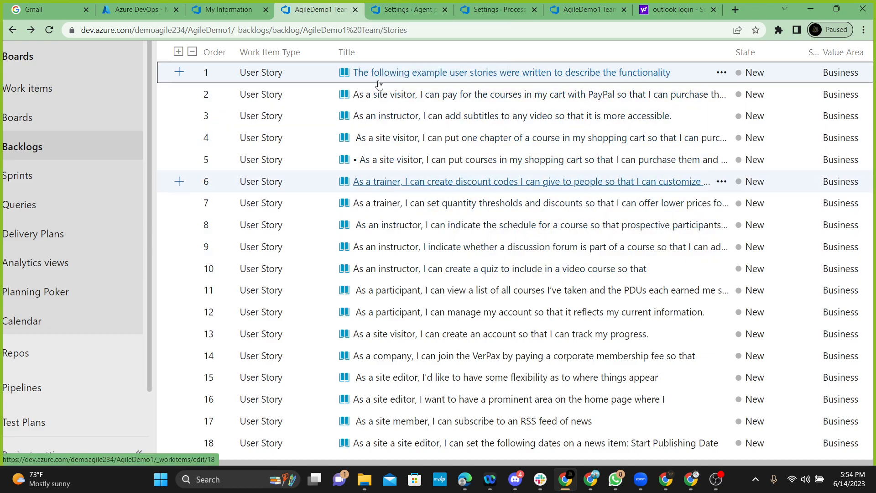
{"action": "left_click", "coordinate": [394, 14]}
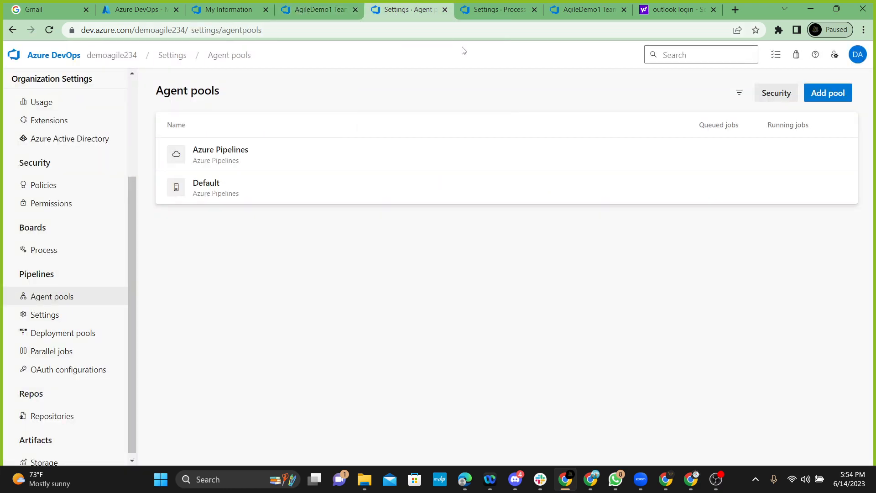
{"action": "left_click", "coordinate": [312, 11]}
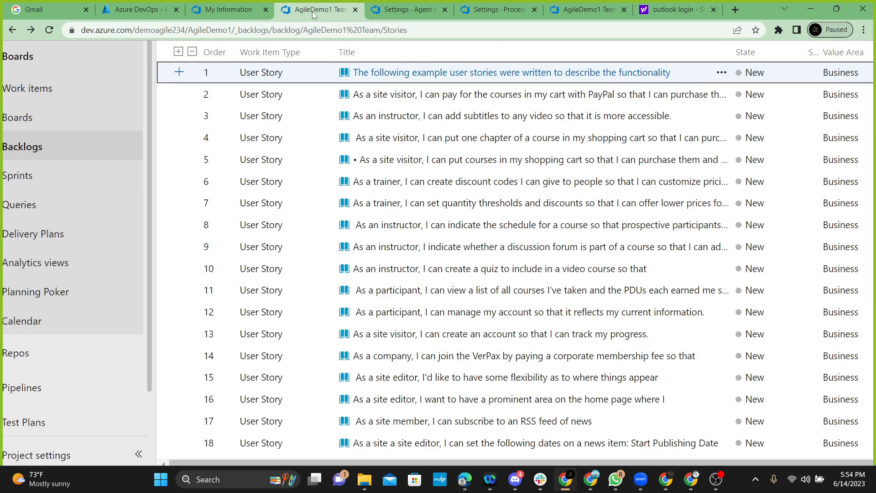
{"action": "left_click", "coordinate": [235, 15]}
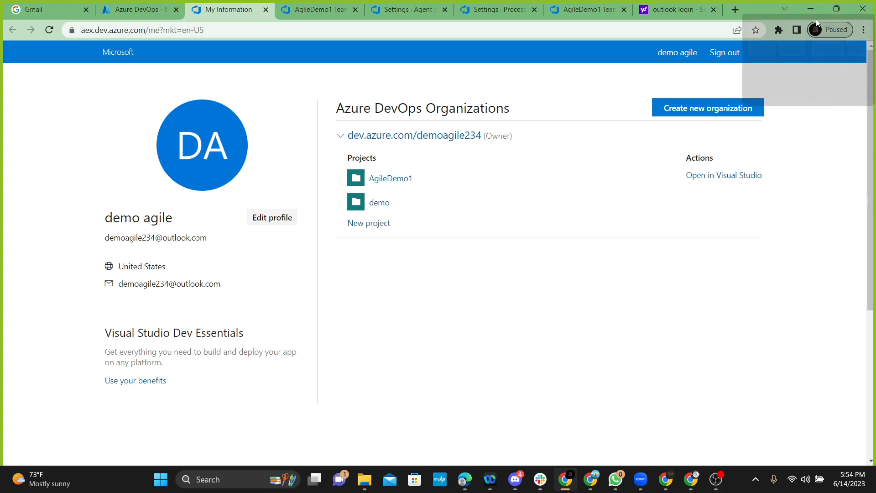
{"action": "left_click", "coordinate": [837, 7]}
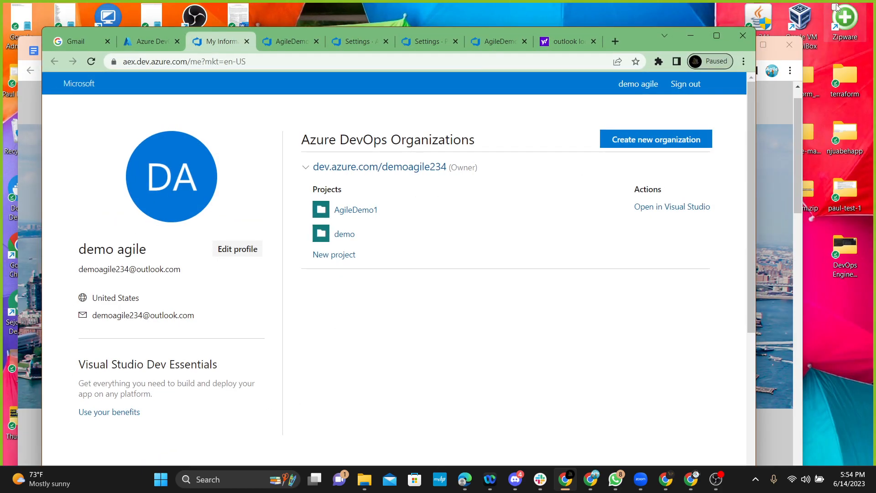
Open the AgileDemo1 project from the organization's project list and look over the user stories in its team backlog.
{"action": "left_click_drag", "start_coordinate": [639, 46], "coordinate": [658, 25]}
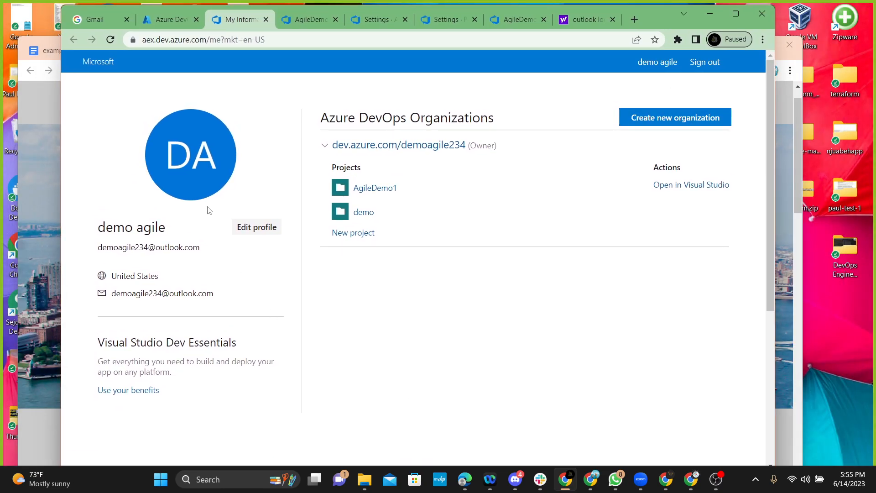
{"action": "left_click", "coordinate": [380, 188]}
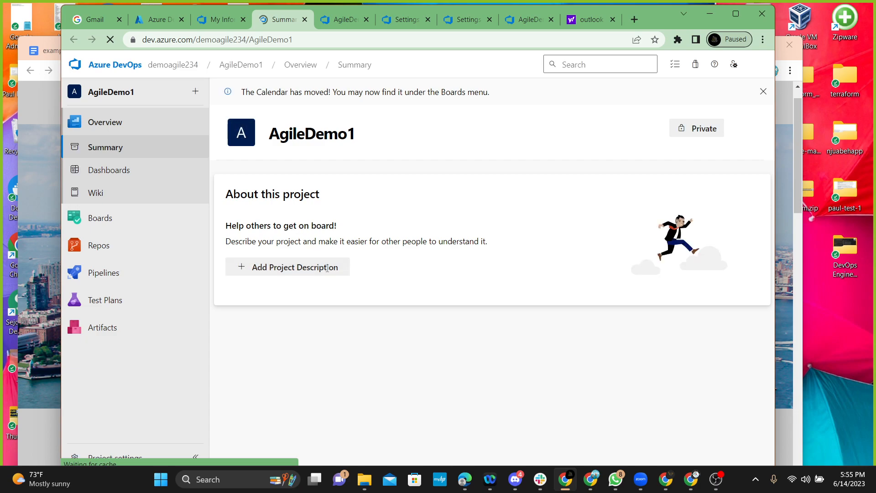
{"action": "mouse_move", "coordinate": [116, 225]}
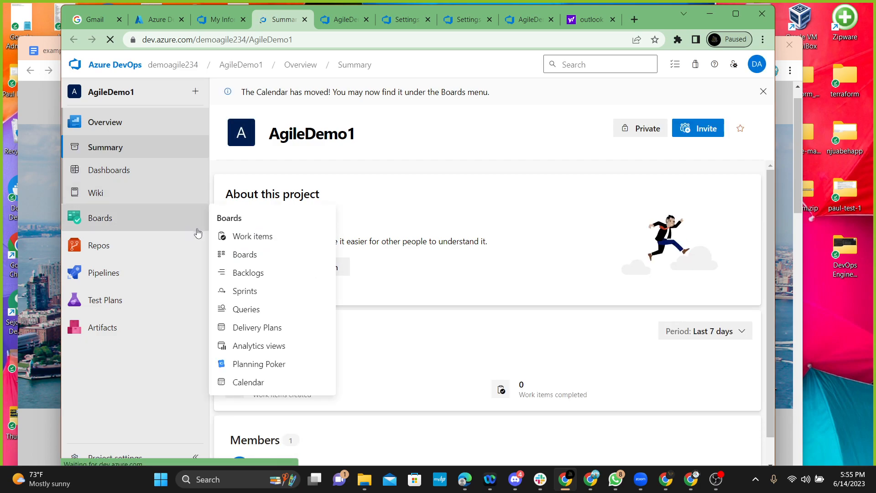
{"action": "left_click", "coordinate": [263, 276]}
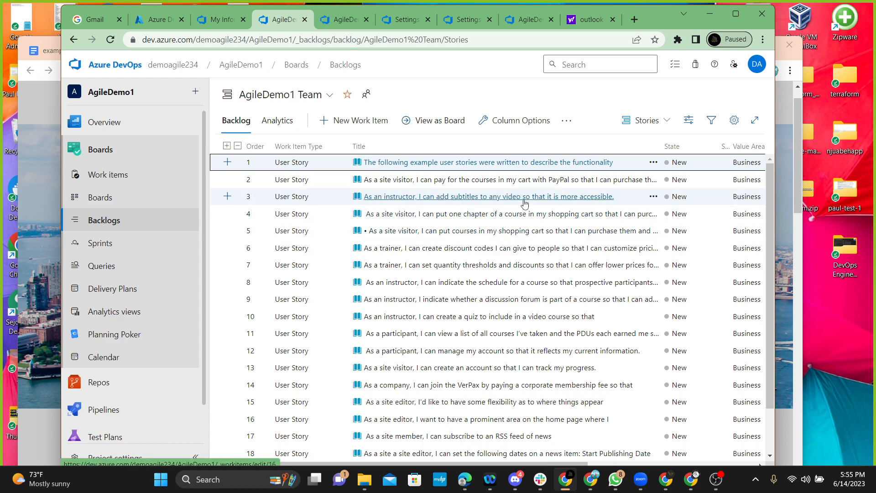
{"action": "scroll", "coordinate": [525, 204], "scroll_direction": "down", "scroll_amount": 3}
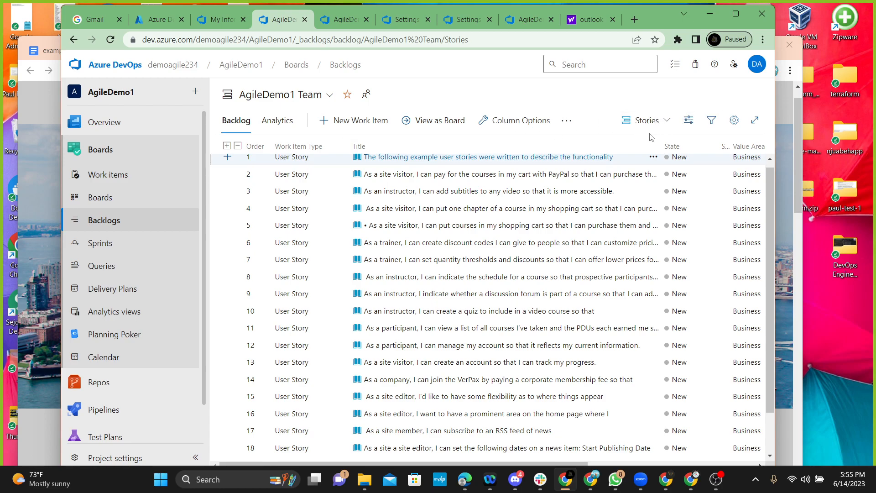
{"action": "scroll", "coordinate": [520, 119], "scroll_direction": "up", "scroll_amount": 2}
{"action": "scroll", "coordinate": [512, 89], "scroll_direction": "up", "scroll_amount": 2}
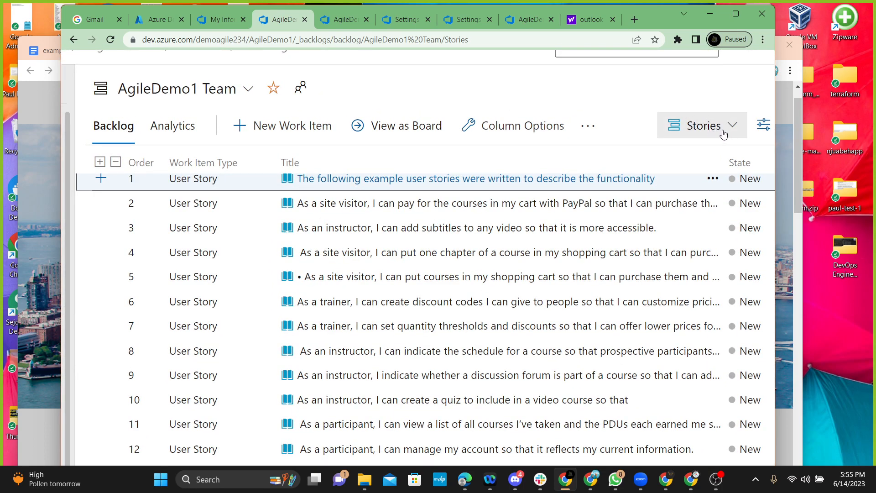
{"action": "scroll", "coordinate": [723, 134], "scroll_direction": "down", "scroll_amount": 3}
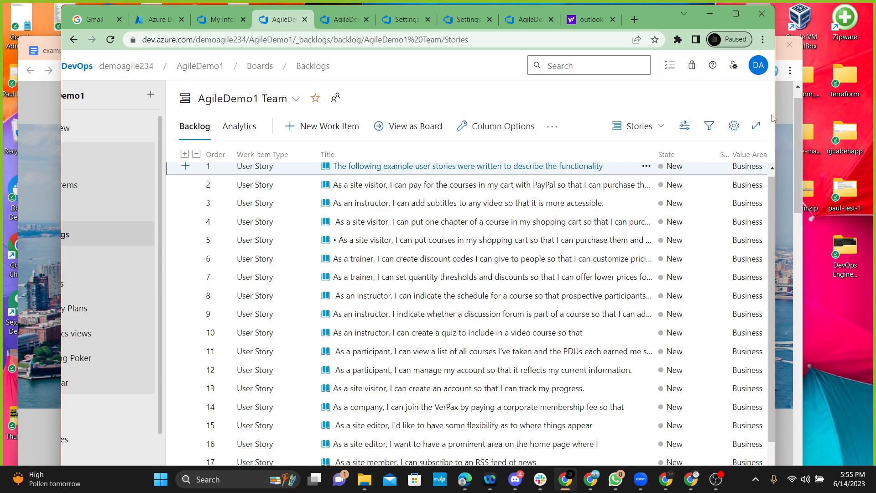
Show the Features level of the AgileDemo1 Team backlog and its new Feature entry form, without adding anything.
{"action": "left_click", "coordinate": [648, 128]}
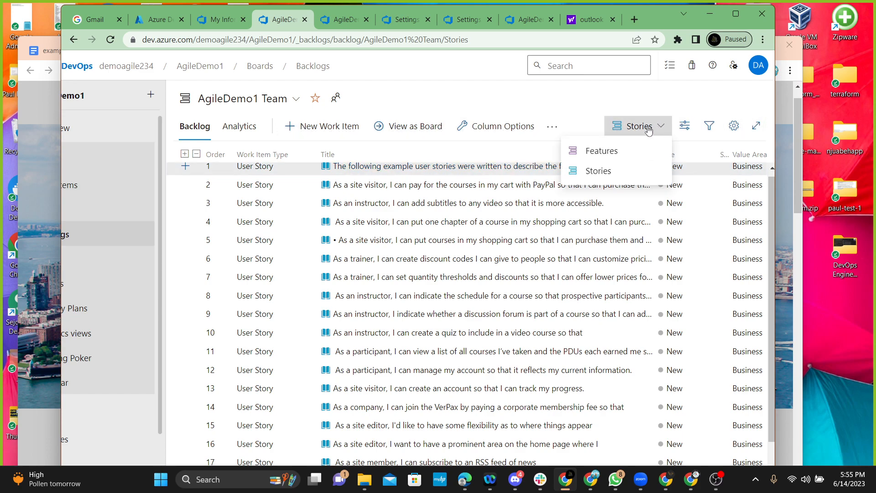
{"action": "left_click", "coordinate": [601, 150]}
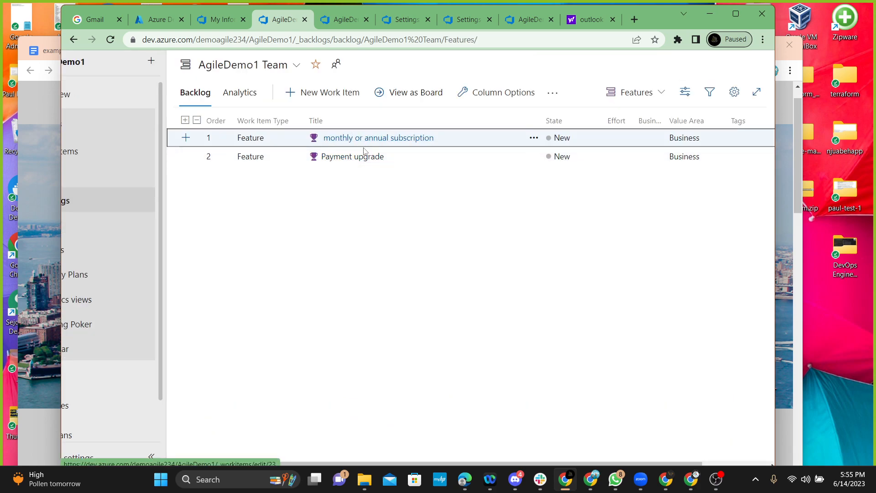
{"action": "scroll", "coordinate": [287, 105], "scroll_direction": "up", "scroll_amount": 4}
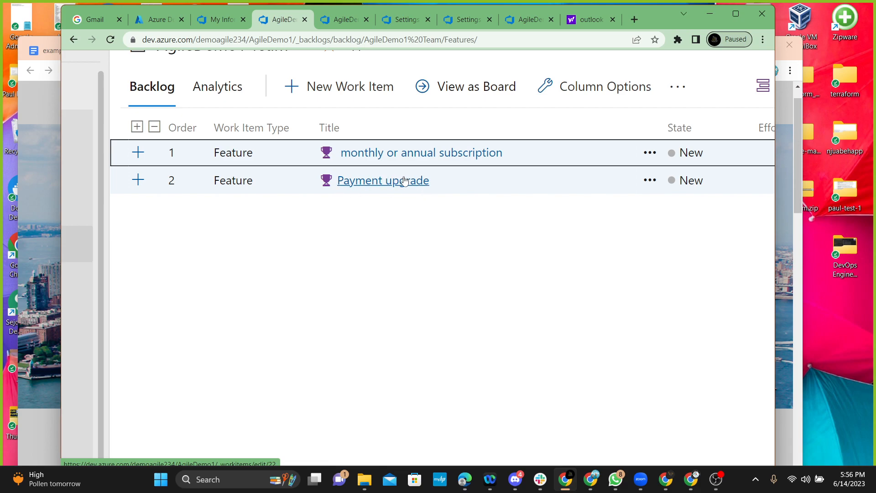
{"action": "scroll", "coordinate": [471, 183], "scroll_direction": "down", "scroll_amount": 5}
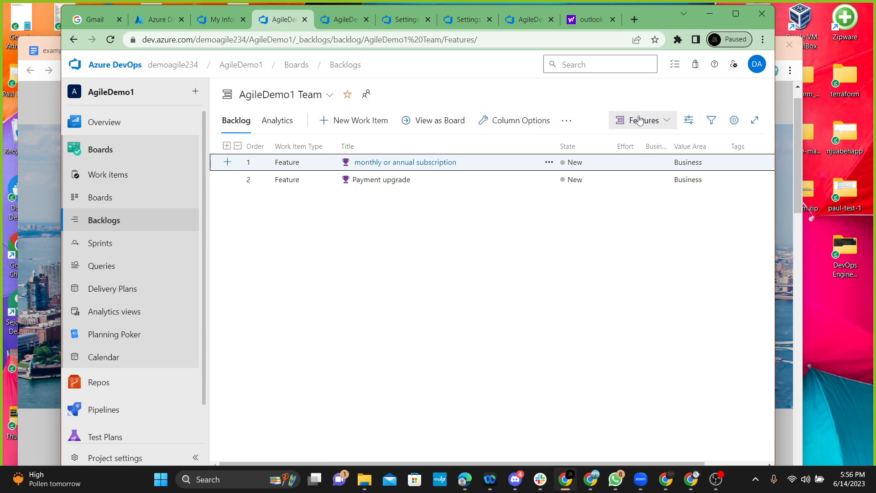
{"action": "left_click", "coordinate": [359, 126]}
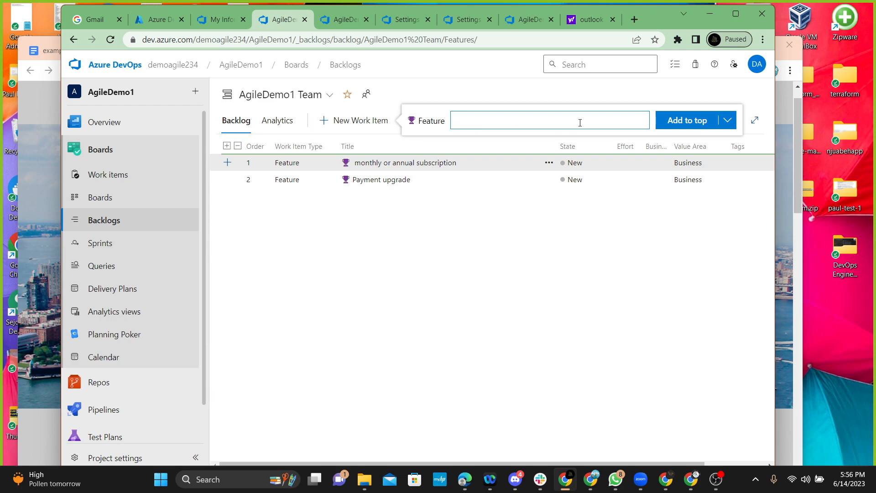
{"action": "left_click", "coordinate": [585, 257]}
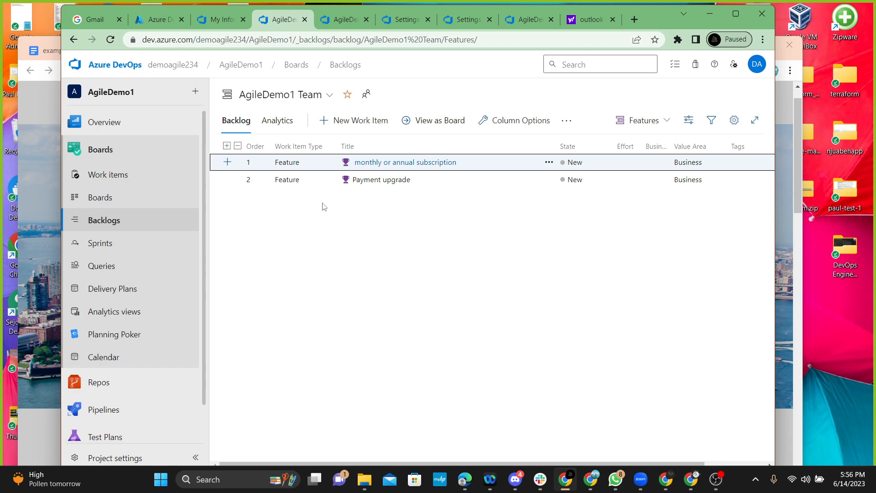
Reopen the AgileDemo1 Team backlog from the Backlogs directory and look through its user stories at the Stories level.
{"action": "left_click", "coordinate": [111, 222]}
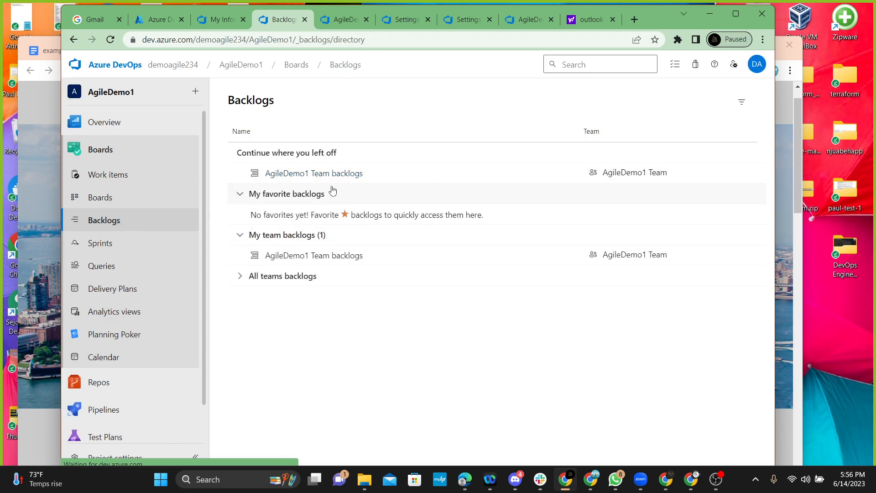
{"action": "left_click", "coordinate": [285, 180]}
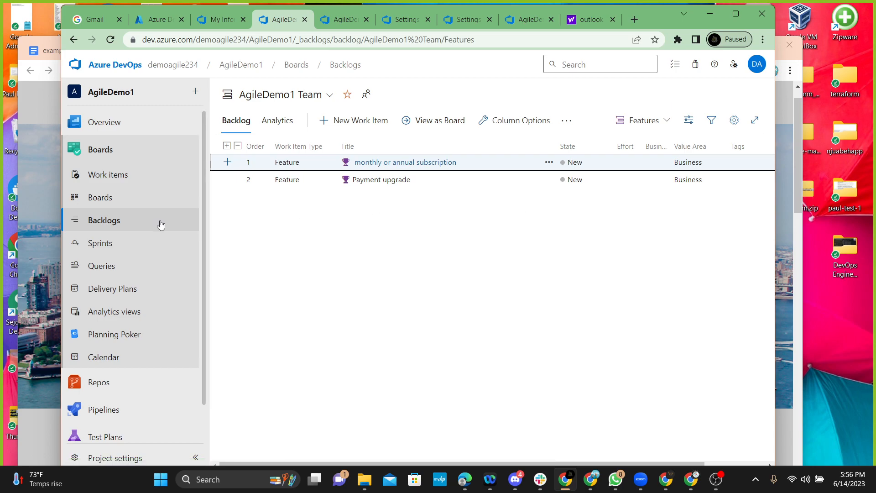
{"action": "left_click", "coordinate": [664, 121]}
{"action": "left_click", "coordinate": [608, 162]}
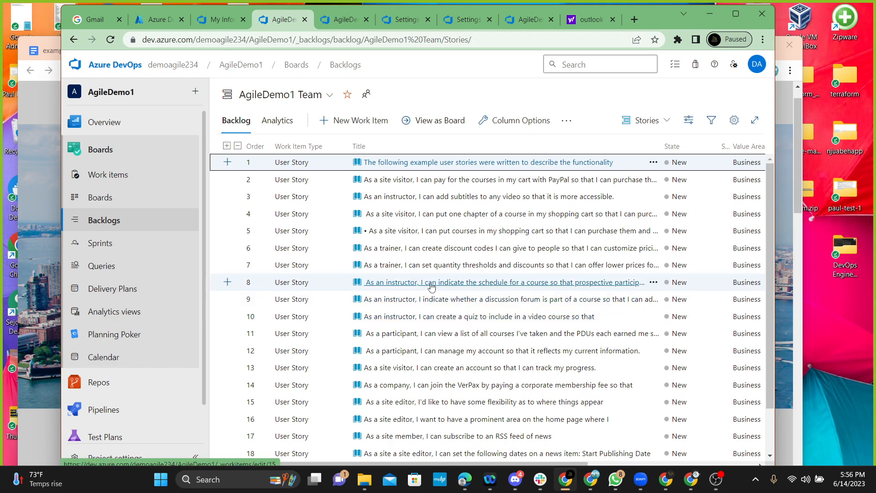
{"action": "scroll", "coordinate": [449, 271], "scroll_direction": "up", "scroll_amount": 2, "text": "ctrl"}
{"action": "scroll", "coordinate": [449, 272], "scroll_direction": "up", "scroll_amount": 2, "text": "ctrl"}
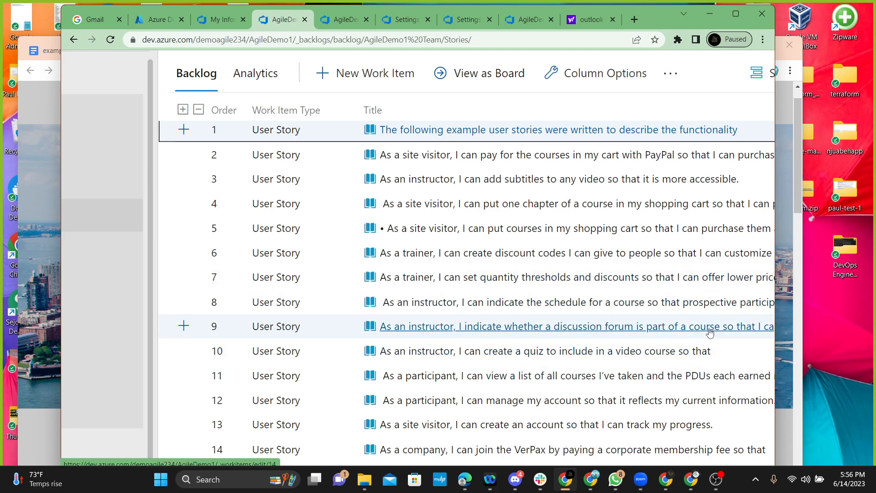
{"action": "scroll", "coordinate": [709, 332], "scroll_direction": "down", "scroll_amount": 2}
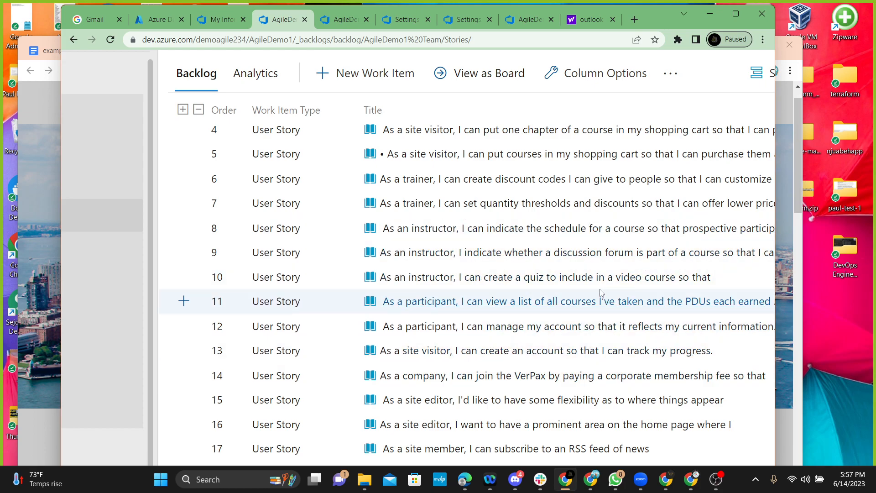
{"action": "scroll", "coordinate": [601, 292], "scroll_direction": "up", "scroll_amount": 1}
{"action": "scroll", "coordinate": [601, 314], "scroll_direction": "down", "scroll_amount": 3}
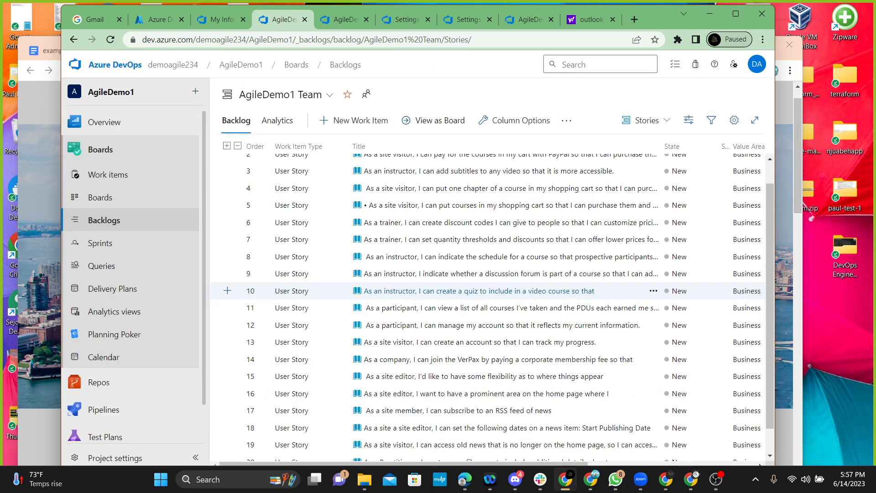
Show the backlog's keyword and field filters above the user stories, look over the list, and hide the filters again.
{"action": "left_click", "coordinate": [712, 121]}
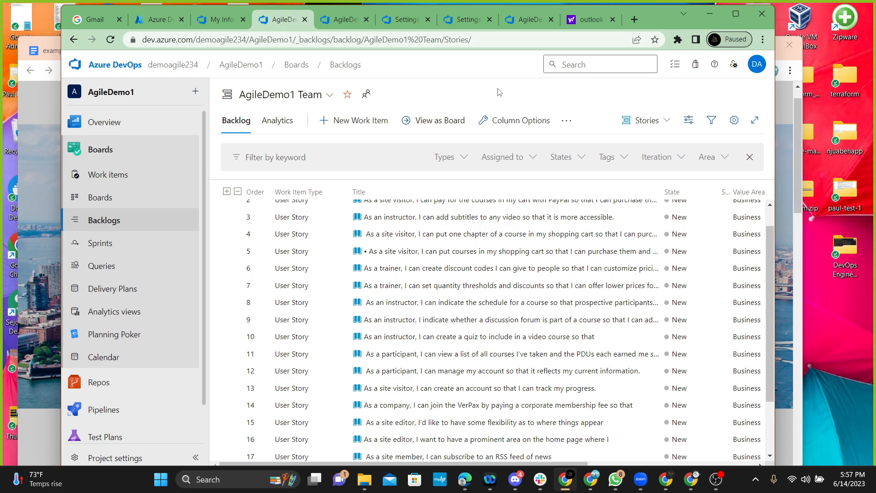
{"action": "scroll", "coordinate": [457, 215], "scroll_direction": "down", "scroll_amount": 2}
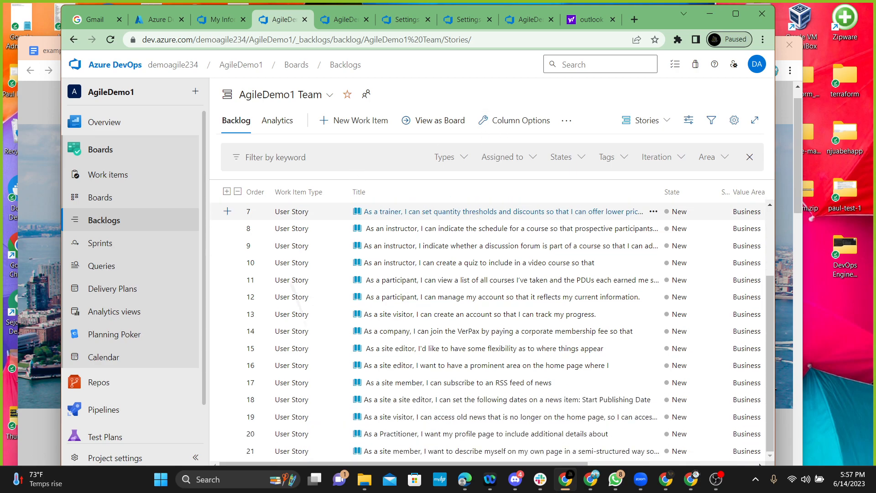
{"action": "scroll", "coordinate": [474, 292], "scroll_direction": "up", "scroll_amount": 2}
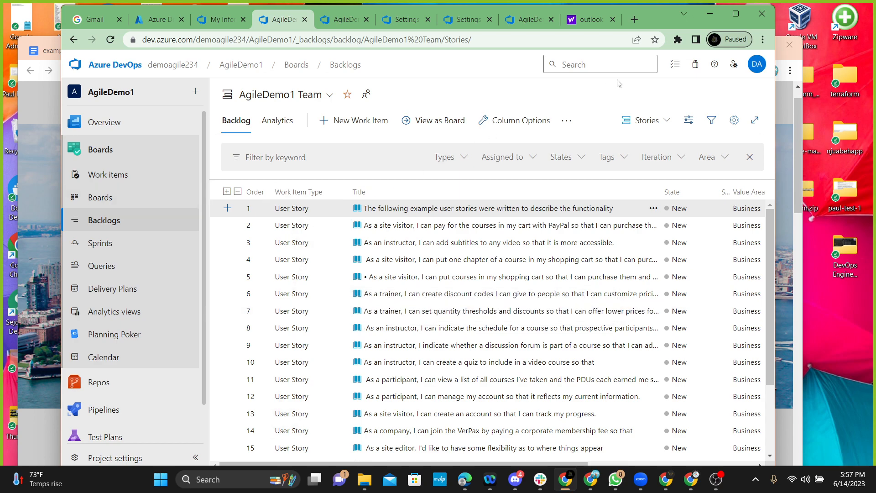
{"action": "left_click", "coordinate": [711, 123]}
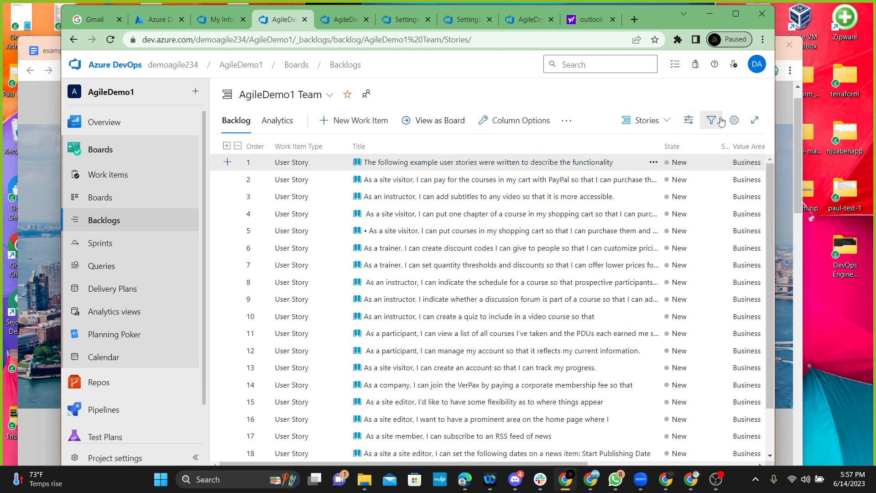
{"action": "left_click", "coordinate": [734, 121]}
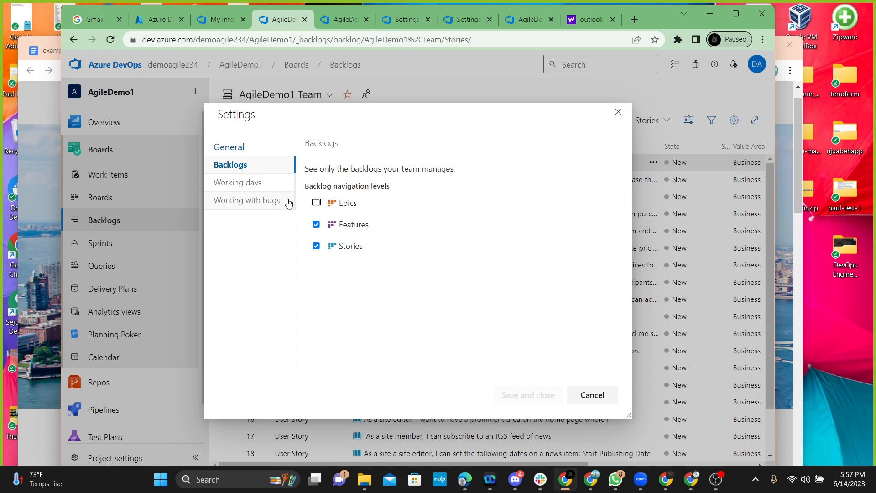
{"action": "left_click", "coordinate": [317, 203]}
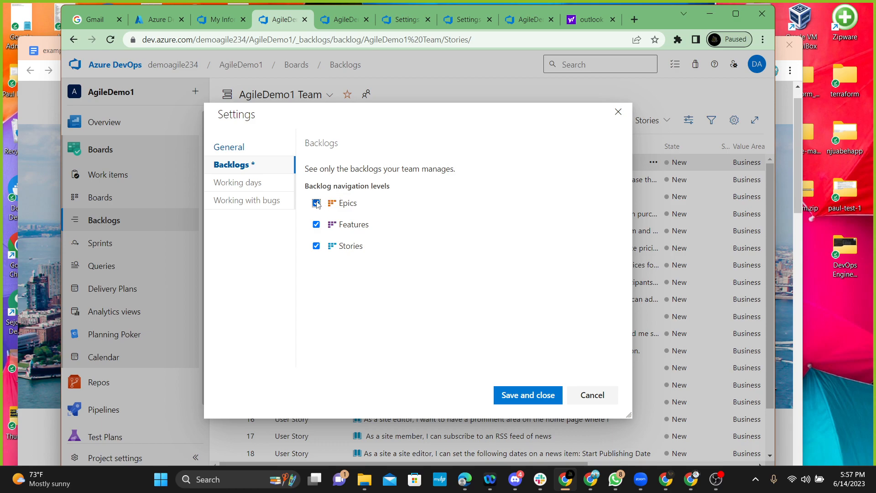
{"action": "left_click", "coordinate": [317, 204]}
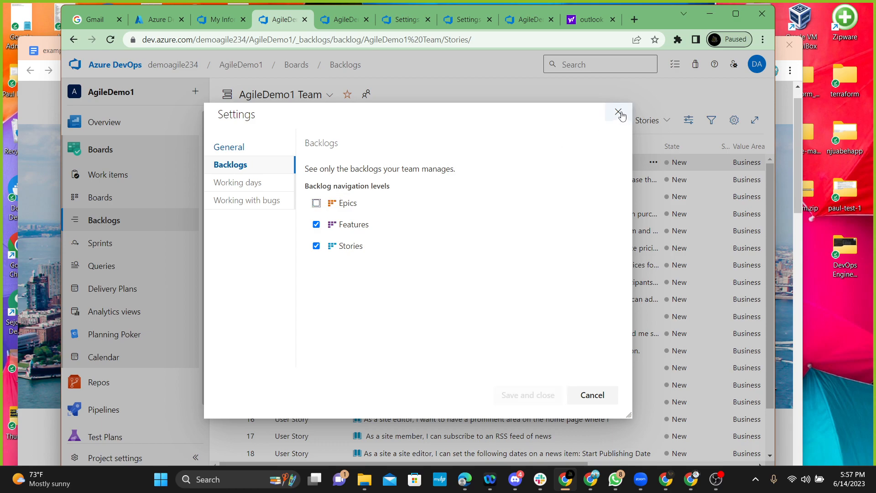
{"action": "left_click", "coordinate": [618, 112]}
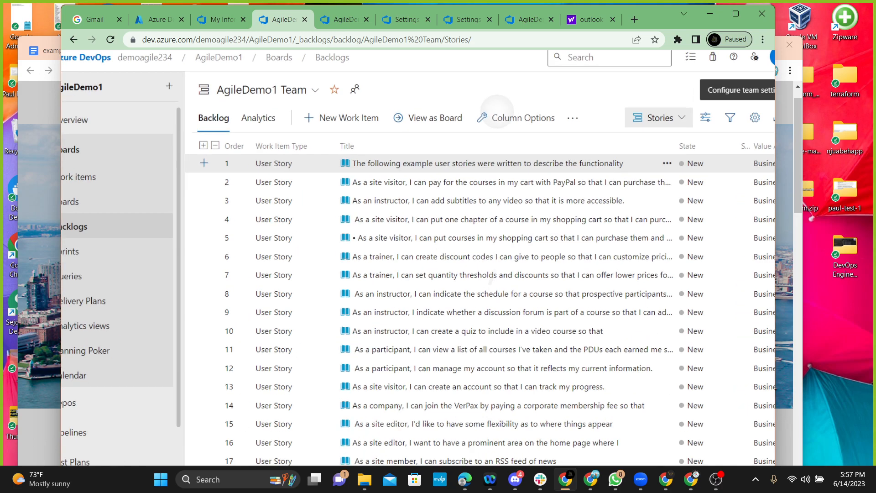
Check which backlog levels can be chosen for the AgileDemo1 Team backlog, keeping it on Stories.
{"action": "left_click", "coordinate": [722, 118]}
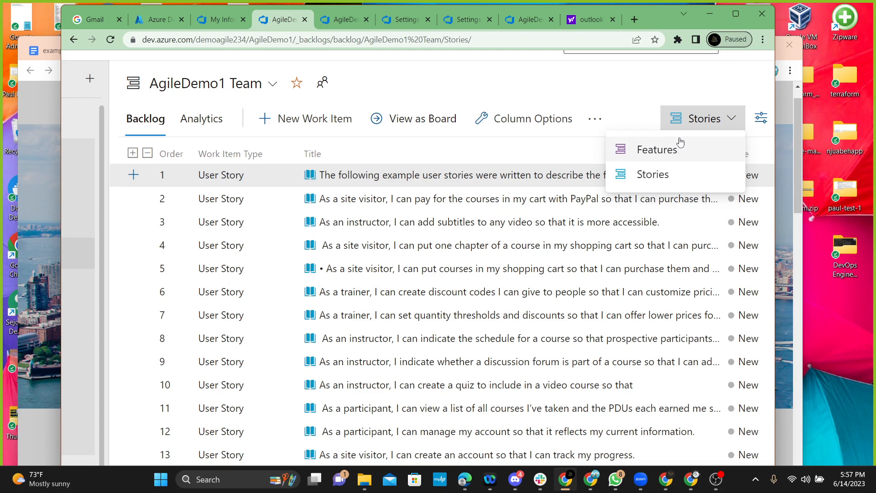
{"action": "key", "text": "ctrl+minus"}
{"action": "key", "text": "ctrl+minus"}
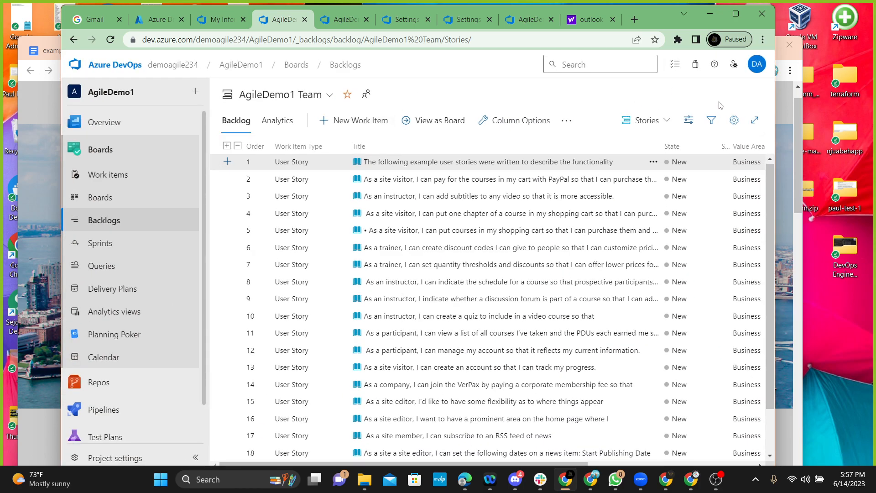
Enable Epics as a backlog navigation level in the AgileDemo1 Team settings and save the change.
{"action": "left_click", "coordinate": [735, 121]}
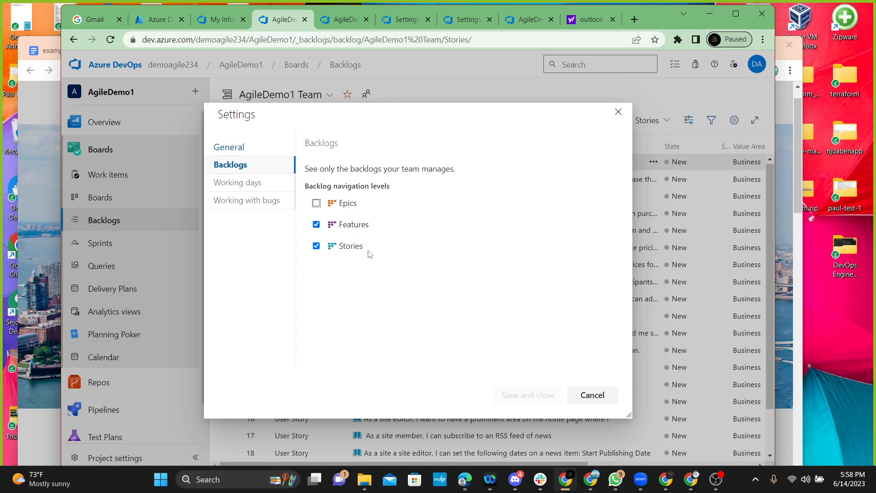
{"action": "left_click", "coordinate": [315, 203]}
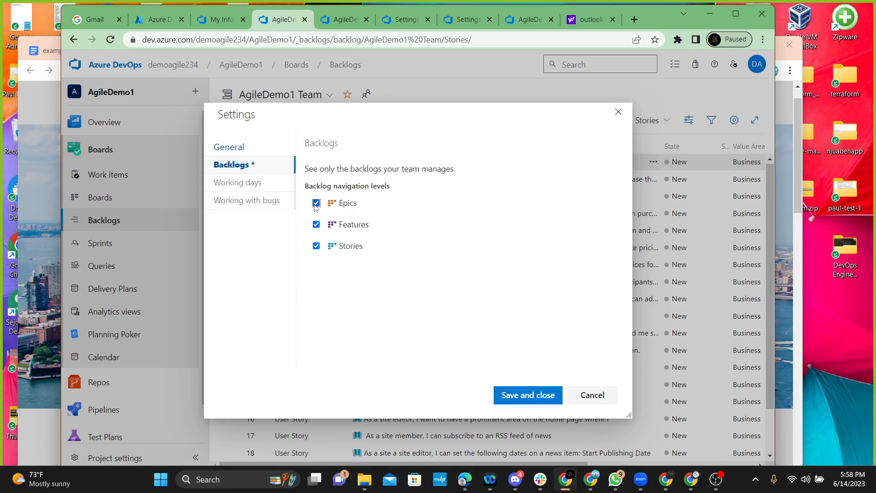
{"action": "left_click", "coordinate": [529, 400]}
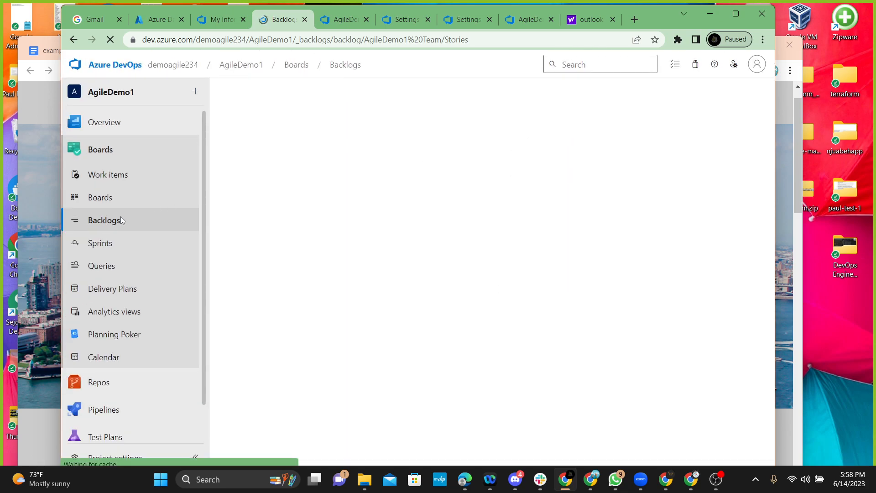
Reopen the AgileDemo1 Team backlog from the Backlogs directory and enlarge the view around its level selector.
{"action": "left_click", "coordinate": [108, 223]}
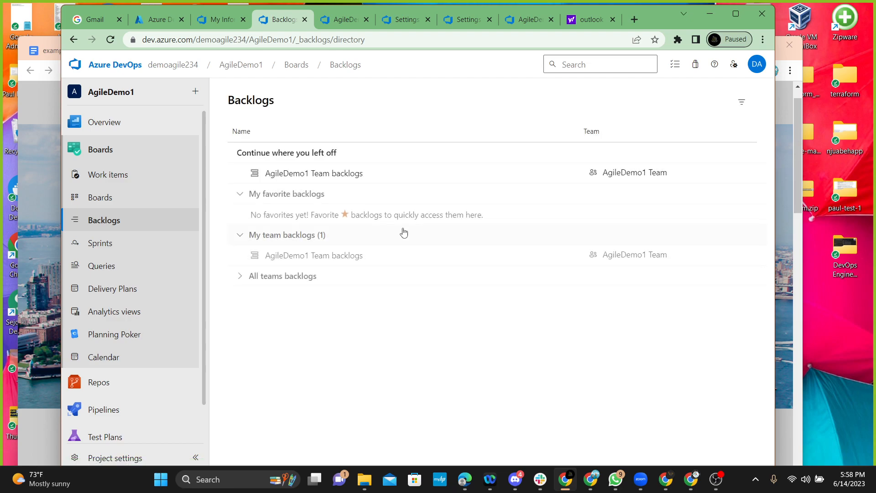
{"action": "left_click", "coordinate": [312, 174]}
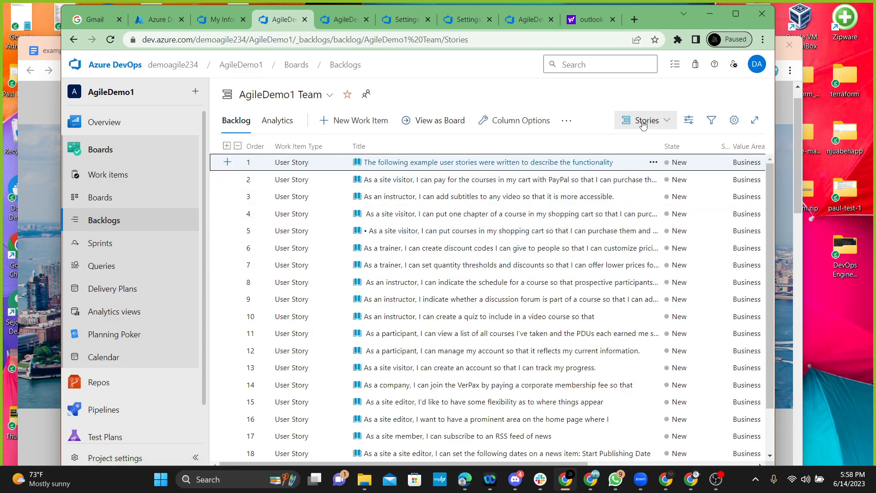
{"action": "scroll", "coordinate": [464, 104], "scroll_direction": "up", "scroll_amount": 3}
{"action": "scroll", "coordinate": [465, 104], "scroll_direction": "up", "scroll_amount": 2}
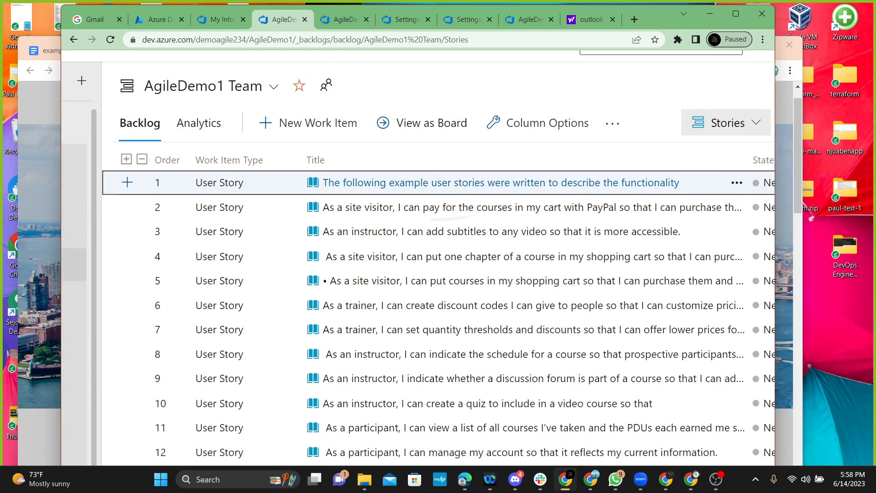
Check that Epics is offered among the AgileDemo1 Team backlog levels and stay on Stories.
{"action": "scroll", "coordinate": [485, 83], "scroll_direction": "down", "scroll_amount": 5}
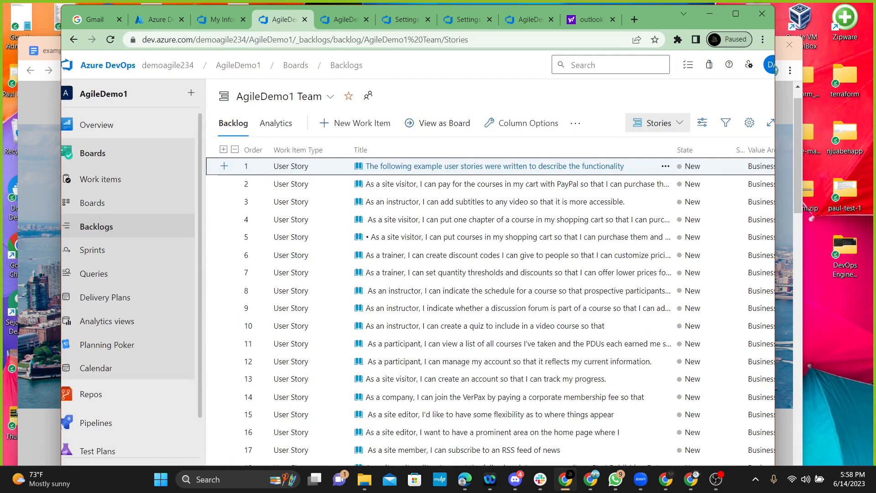
{"action": "left_click", "coordinate": [680, 125]}
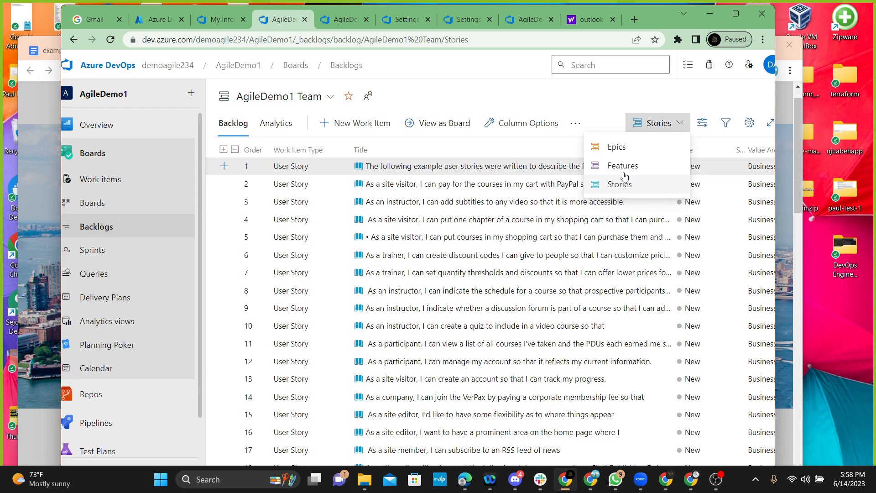
{"action": "left_click", "coordinate": [588, 98]}
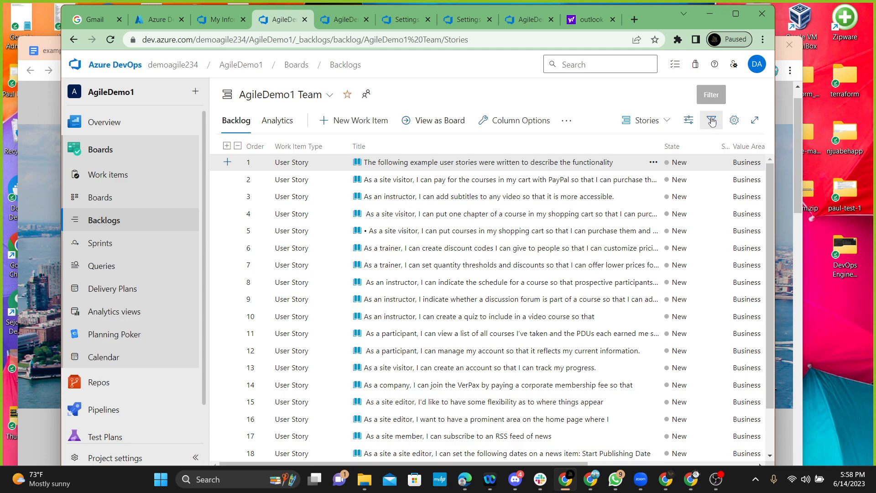
Filter the AgileDemo1 Team backlog by the keyword "pay" and look over the matching user stories.
{"action": "left_click", "coordinate": [711, 121]}
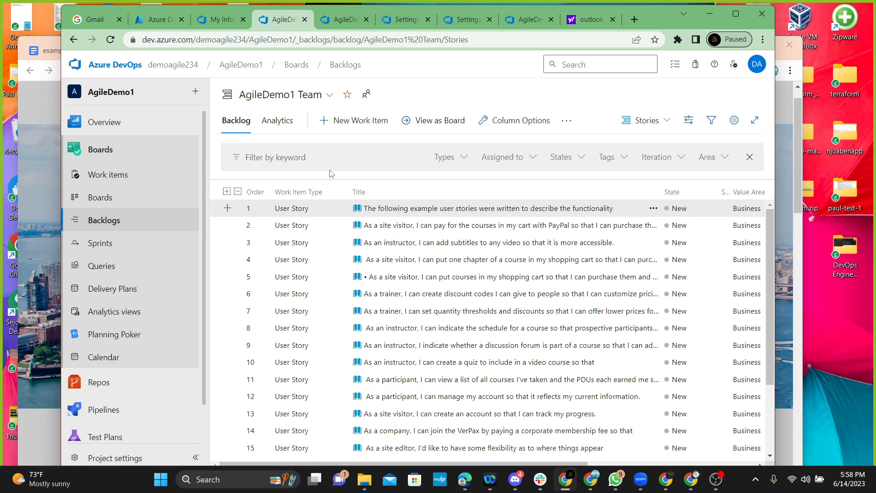
{"action": "type", "text": "pay"}
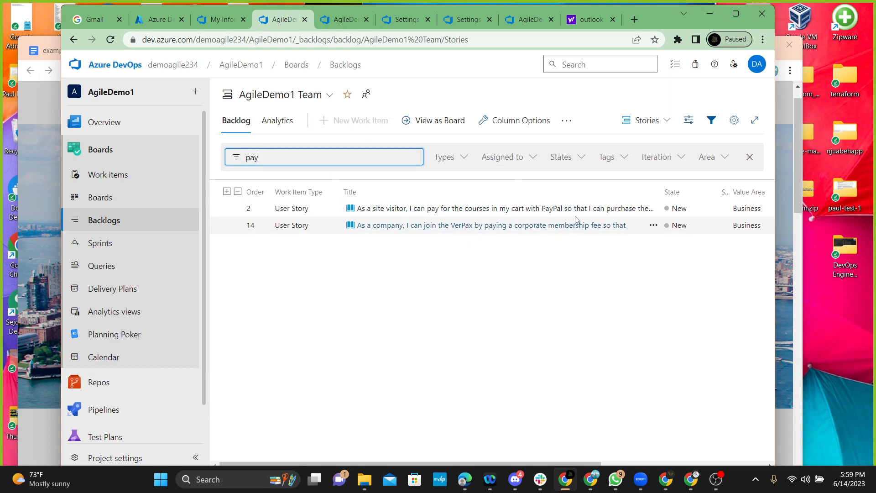
{"action": "scroll", "coordinate": [445, 216], "scroll_direction": "up", "scroll_amount": 1}
{"action": "scroll", "coordinate": [446, 216], "scroll_direction": "up", "scroll_amount": 4}
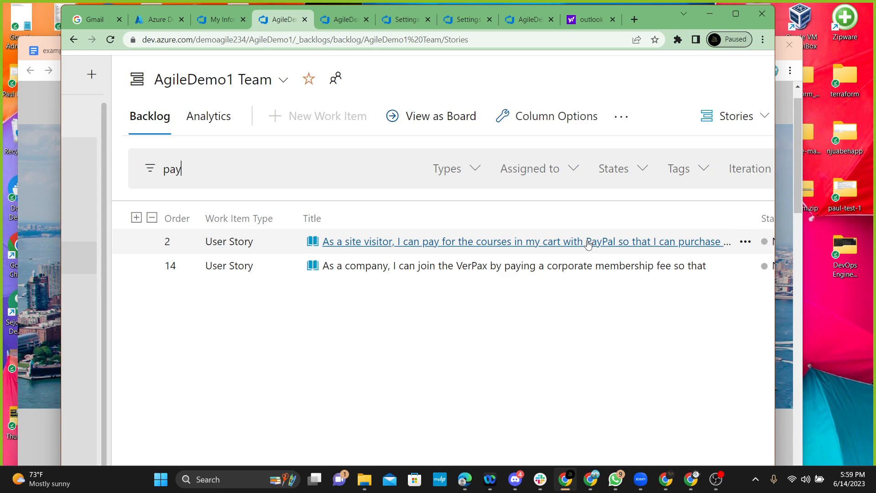
{"action": "right_click", "coordinate": [422, 248]}
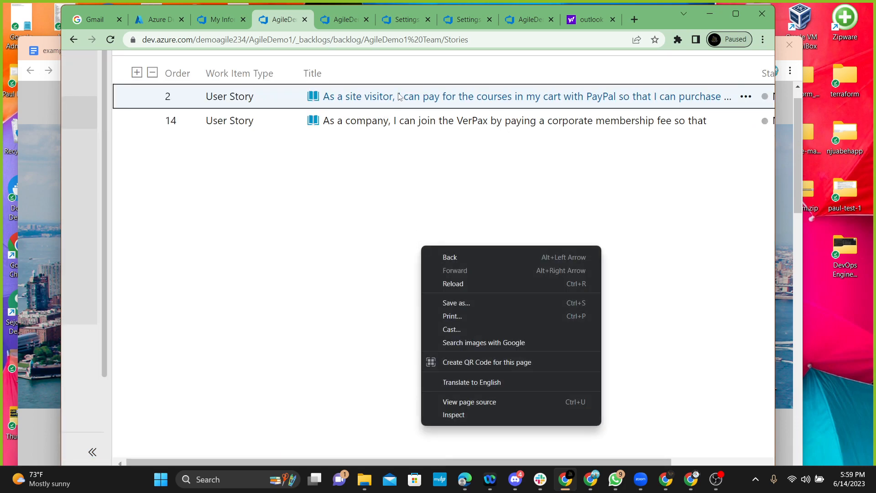
{"action": "left_click", "coordinate": [292, 390]}
{"action": "scroll", "coordinate": [292, 390], "scroll_direction": "down", "scroll_amount": 3}
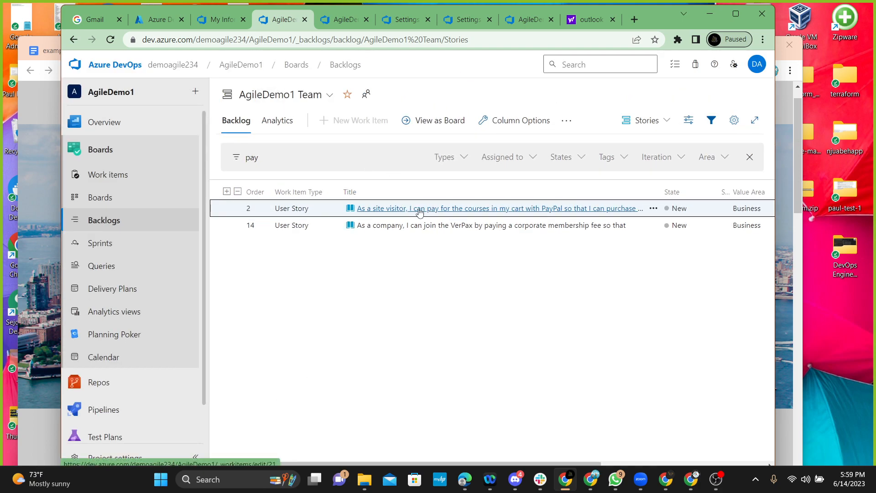
Open the user story about paying for courses with PayPal and start a related-work link to an existing item with link type Parent.
{"action": "left_click", "coordinate": [420, 210]}
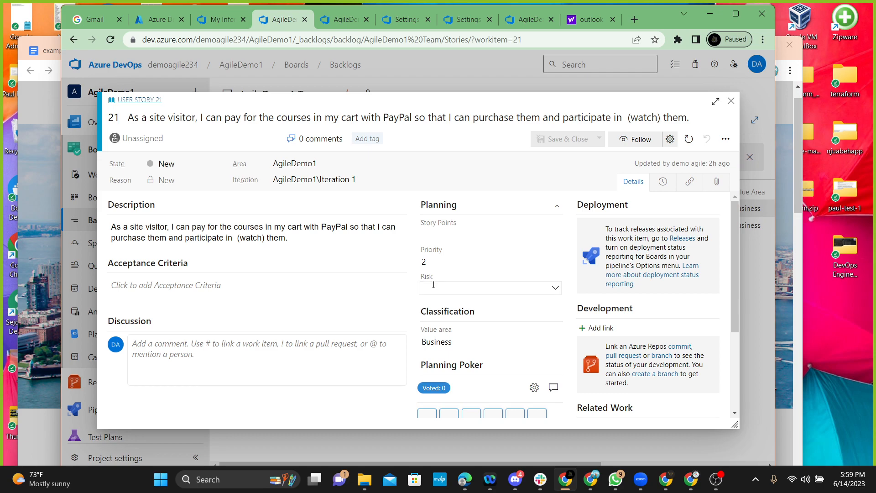
{"action": "scroll", "coordinate": [423, 305], "scroll_direction": "down", "scroll_amount": 3}
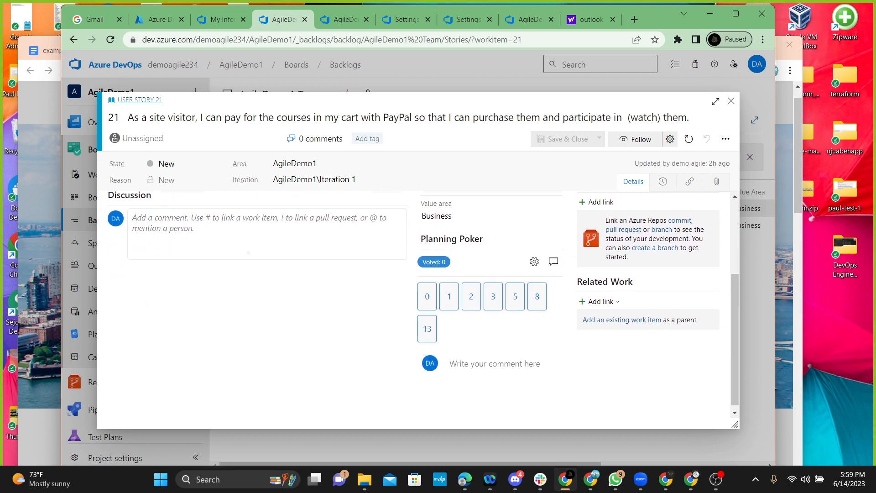
{"action": "left_click", "coordinate": [589, 302]}
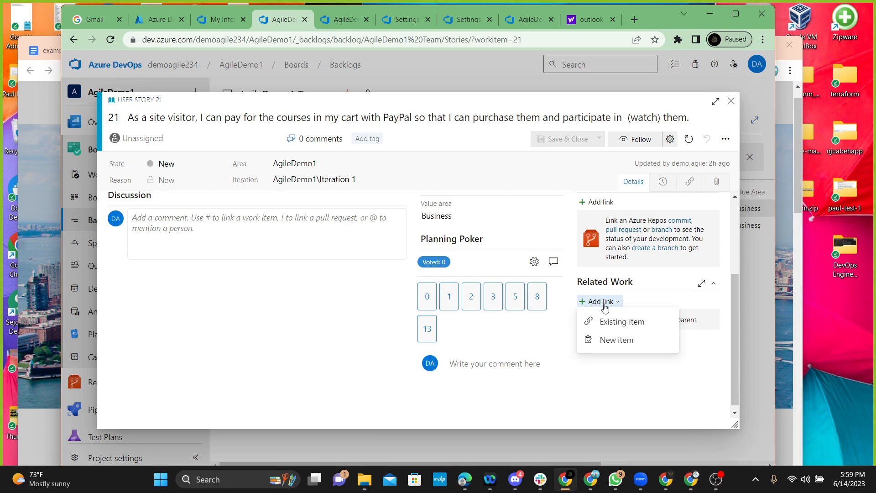
{"action": "left_click", "coordinate": [624, 323]}
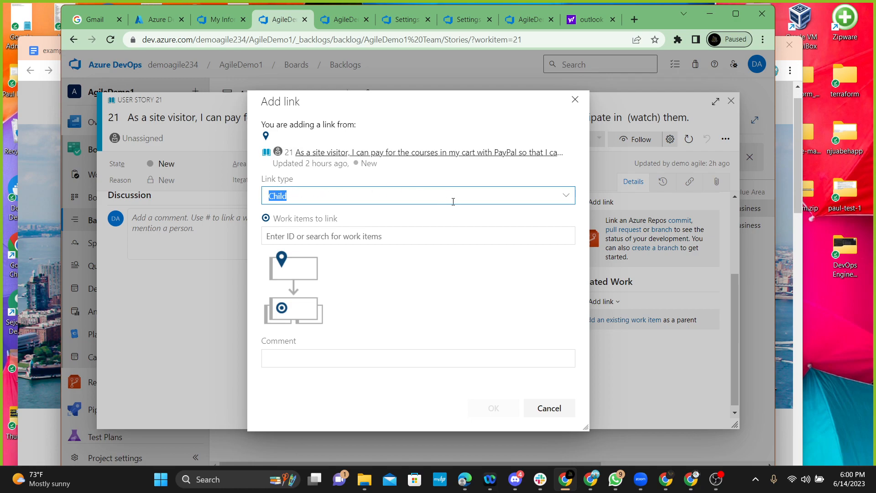
{"action": "left_click", "coordinate": [566, 196]}
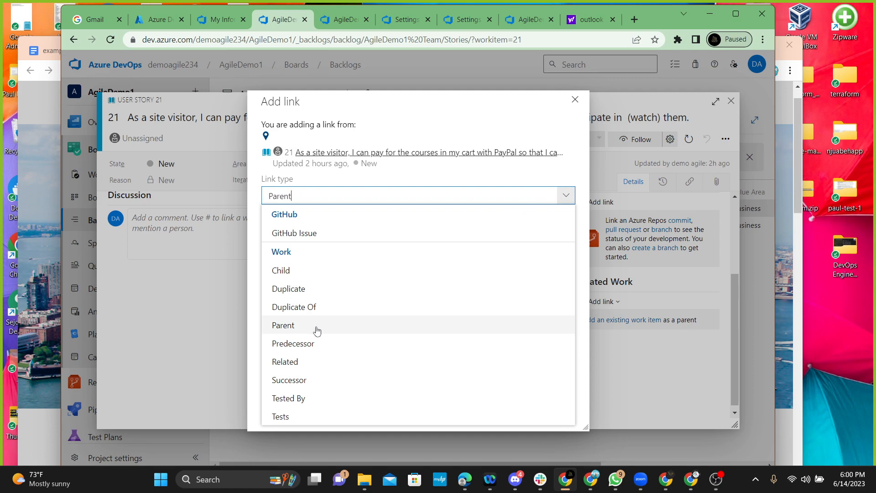
{"action": "left_click", "coordinate": [333, 330]}
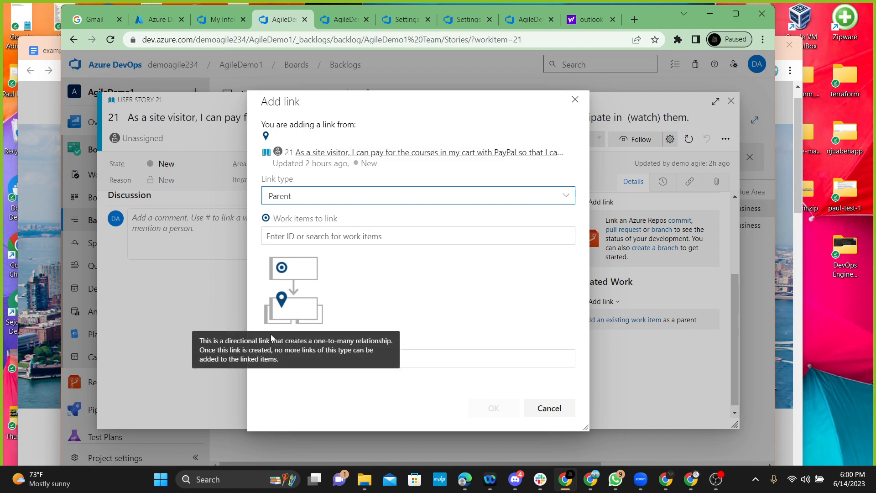
Search the work items to link for "pay" and add Feature 22, Payment upgrade, as the user story's parent.
{"action": "left_click", "coordinate": [298, 359]}
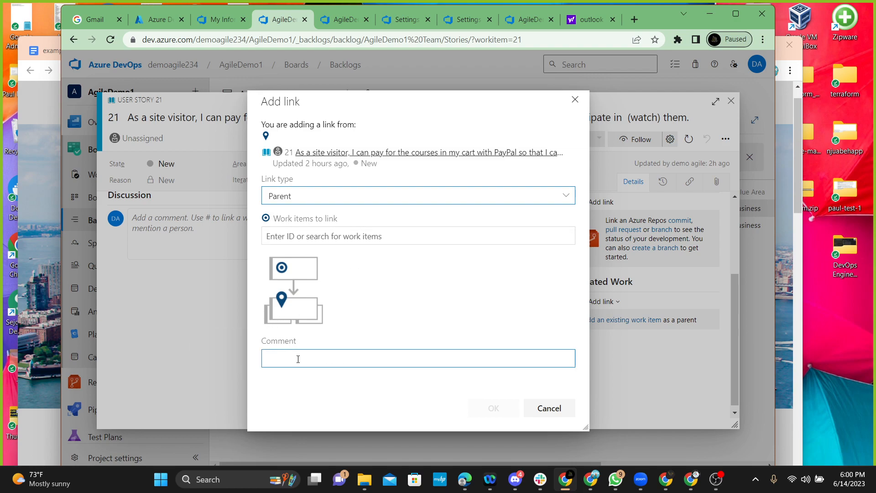
{"action": "left_click", "coordinate": [299, 236]}
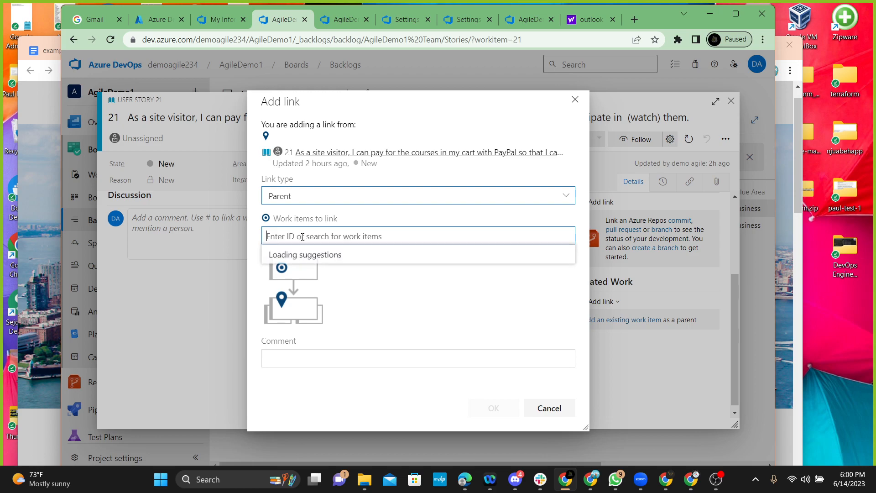
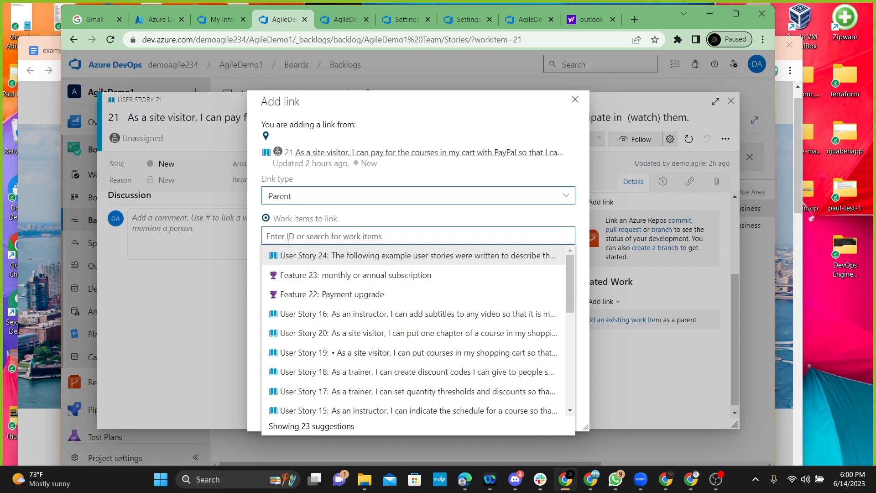
{"action": "key", "text": "Down"}
{"action": "key", "text": "Down"}
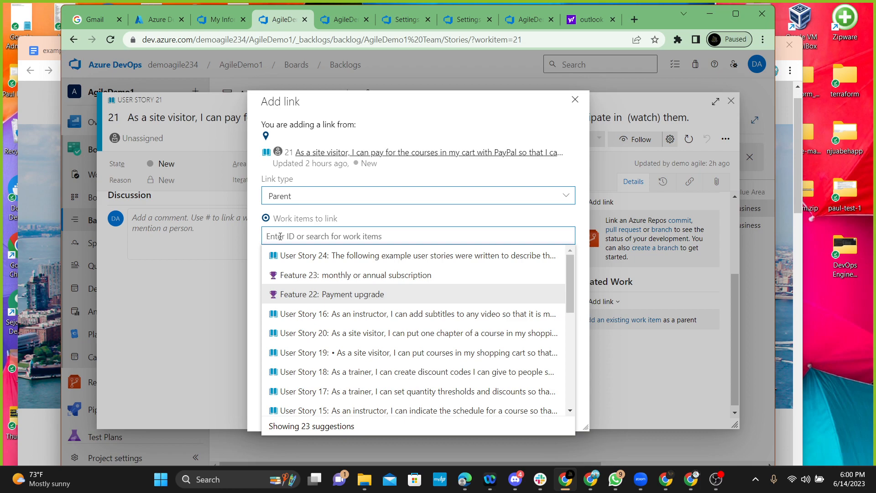
{"action": "type", "text": "pay"}
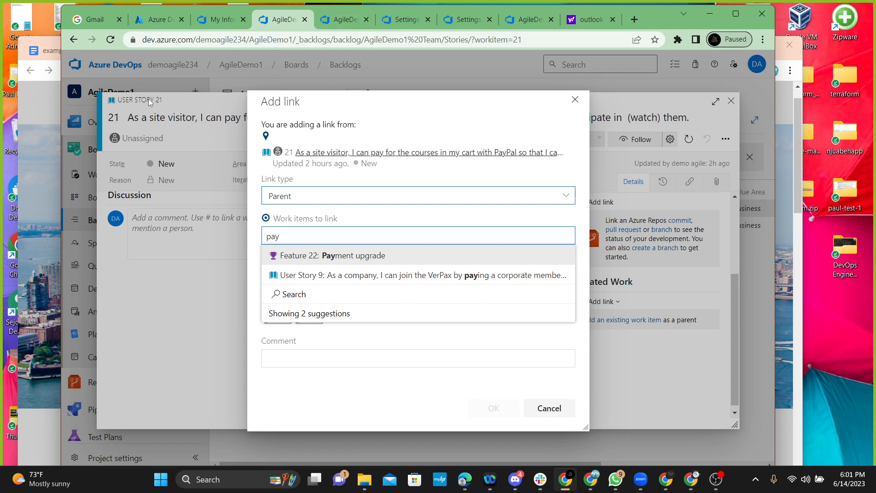
{"action": "left_click", "coordinate": [371, 259]}
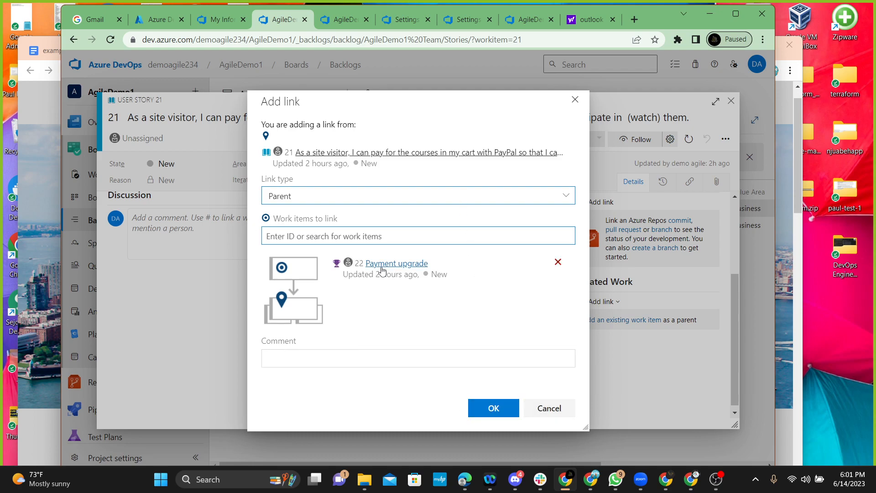
{"action": "left_click", "coordinate": [495, 409]}
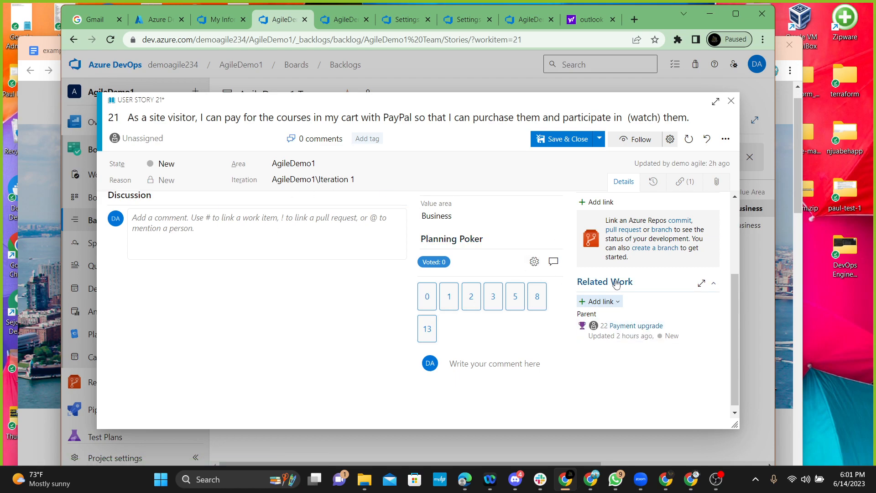
Look through the link types available for a further existing-item link and leave without adding one.
{"action": "left_click", "coordinate": [618, 301]}
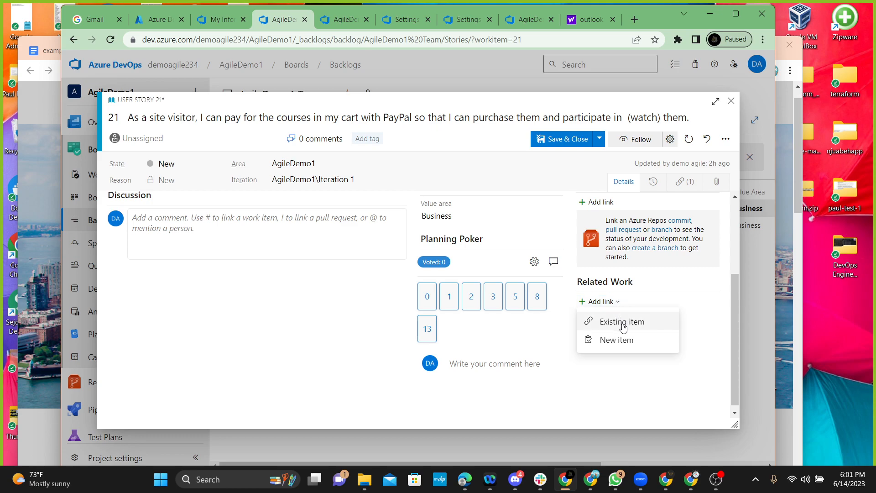
{"action": "left_click", "coordinate": [622, 322]}
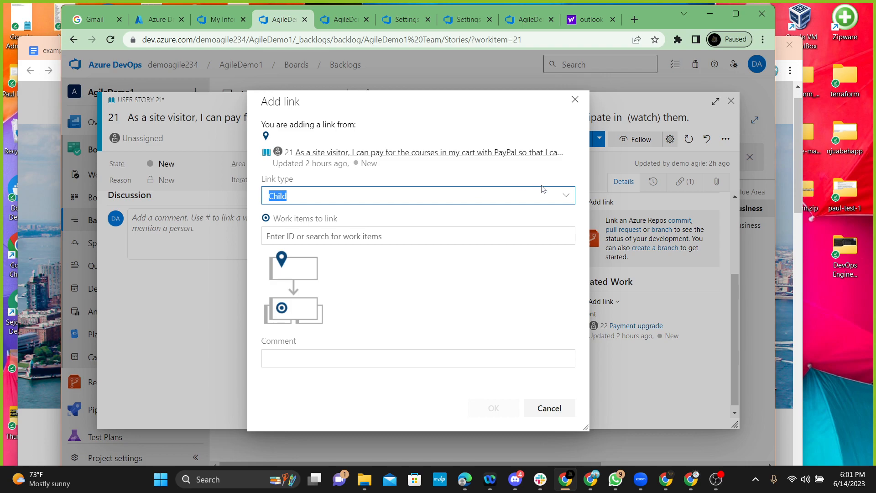
{"action": "left_click", "coordinate": [565, 194]}
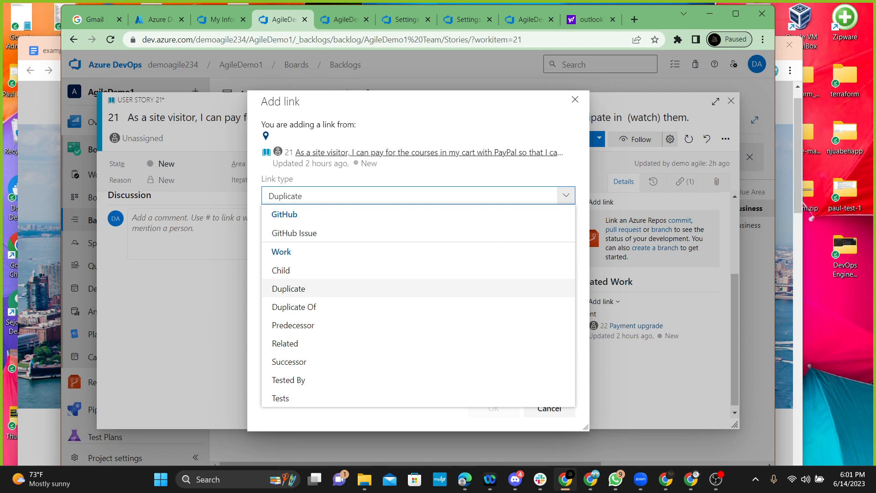
{"action": "left_click", "coordinate": [574, 100]}
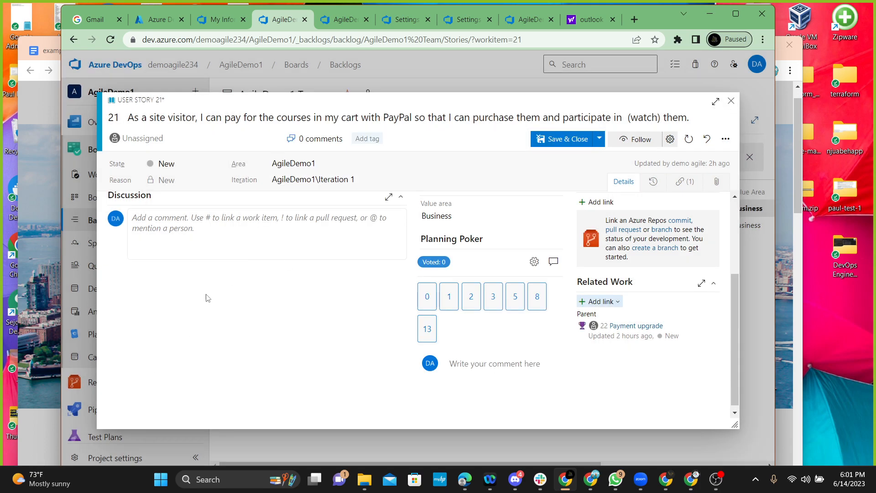
Save and close the user story with its parent link, and clear the keyword filter from the backlog.
{"action": "scroll", "coordinate": [264, 151], "scroll_direction": "up", "scroll_amount": 3}
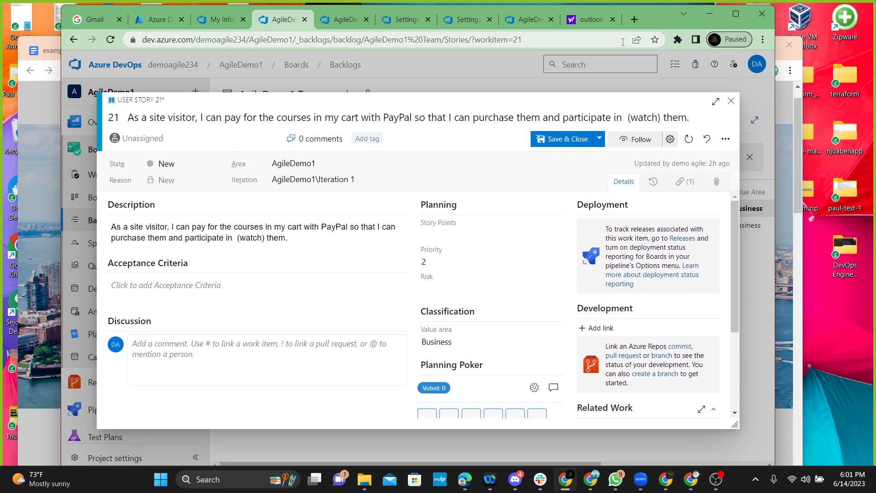
{"action": "left_click", "coordinate": [731, 101]}
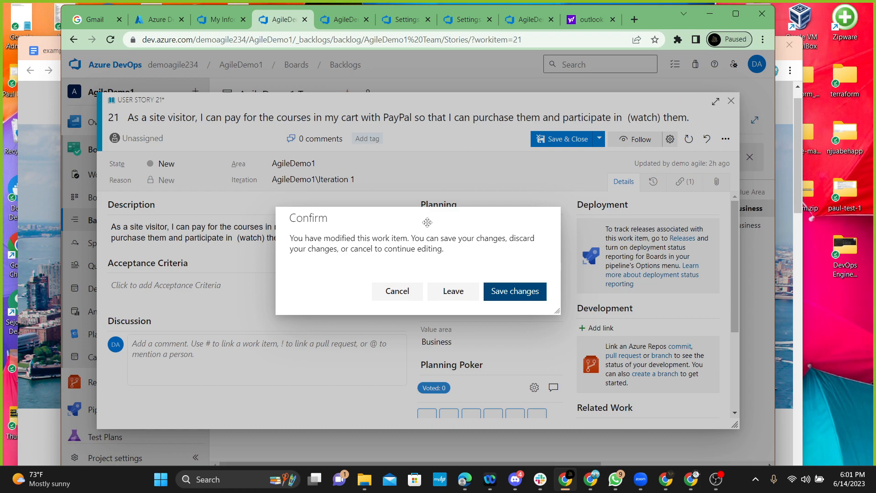
{"action": "left_click", "coordinate": [397, 291]}
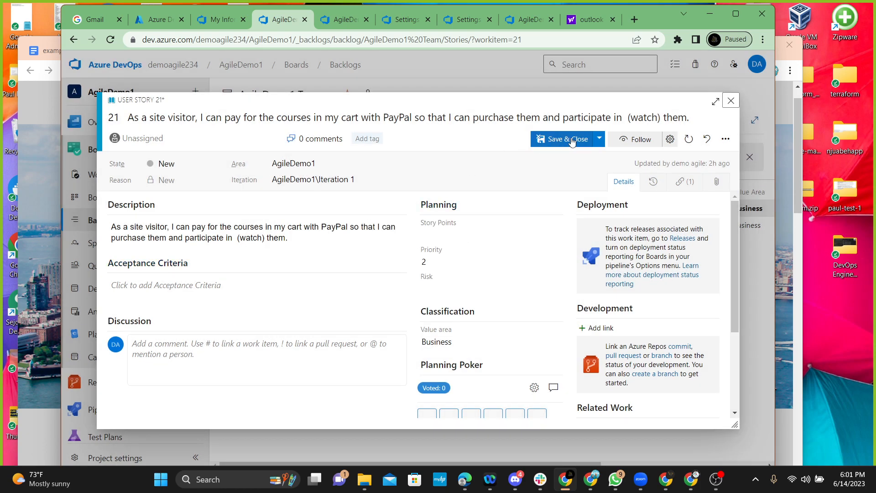
{"action": "scroll", "coordinate": [630, 359], "scroll_direction": "down", "scroll_amount": 2}
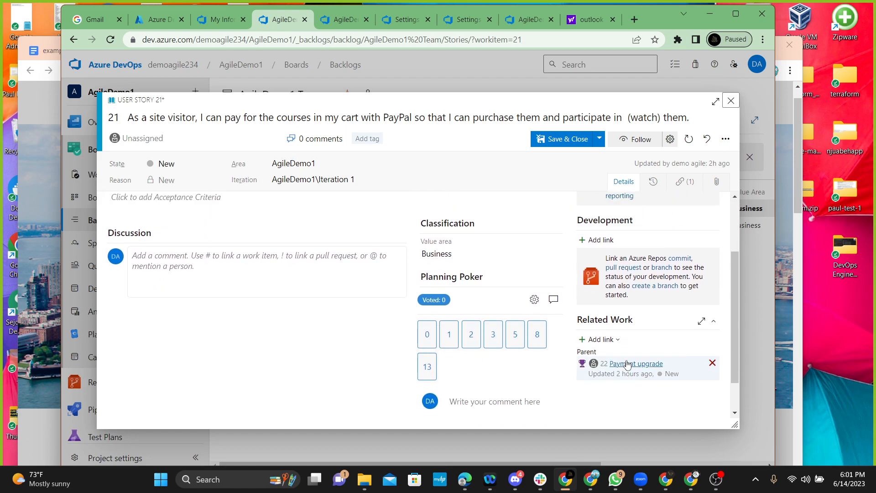
{"action": "left_click", "coordinate": [554, 142]}
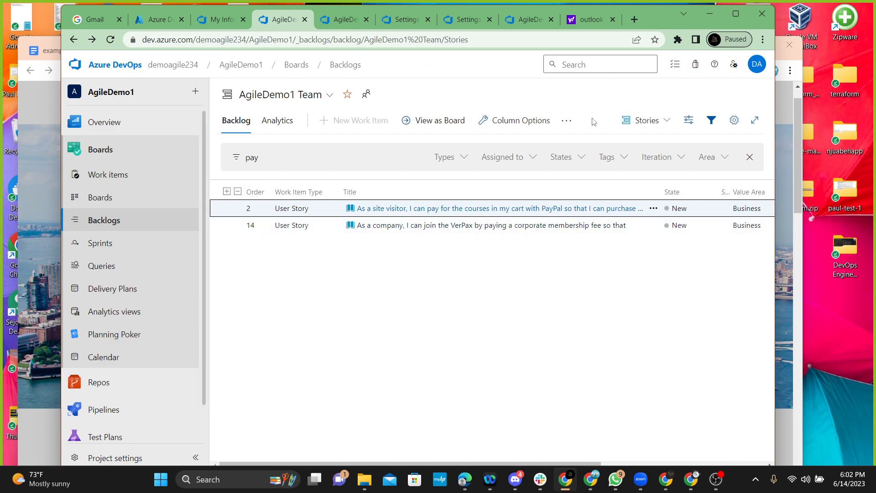
{"action": "left_click", "coordinate": [749, 156]}
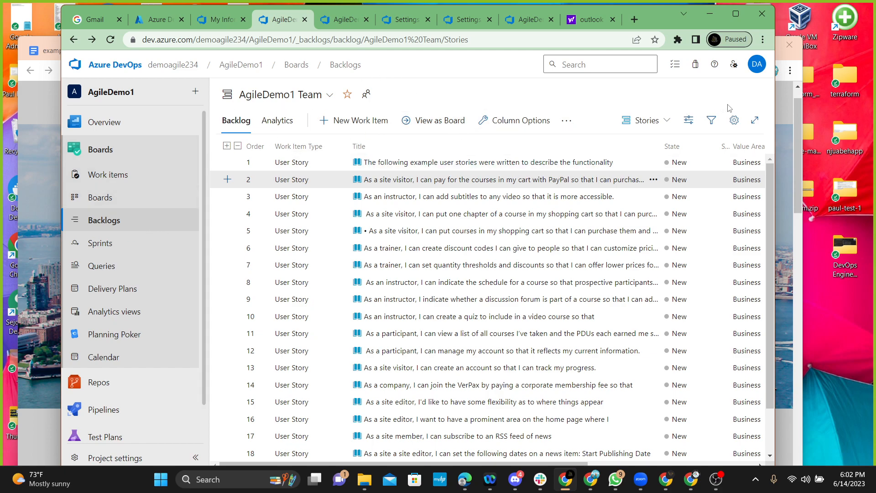
{"action": "scroll", "coordinate": [193, 182], "scroll_direction": "up", "scroll_amount": 1}
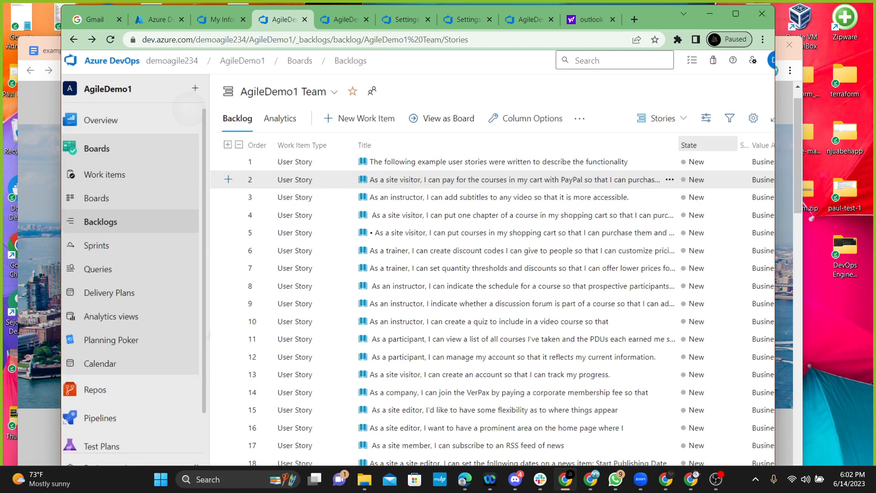
{"action": "scroll", "coordinate": [183, 144], "scroll_direction": "up", "scroll_amount": 3}
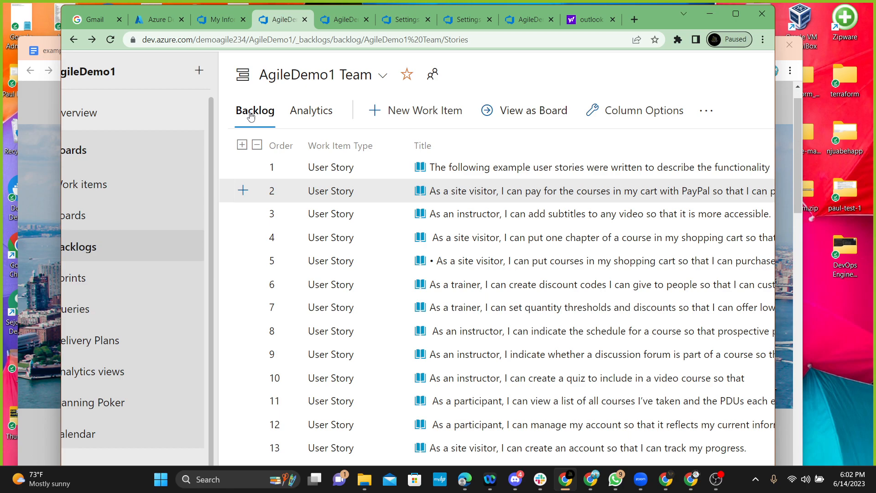
{"action": "scroll", "coordinate": [319, 145], "scroll_direction": "down", "scroll_amount": 3}
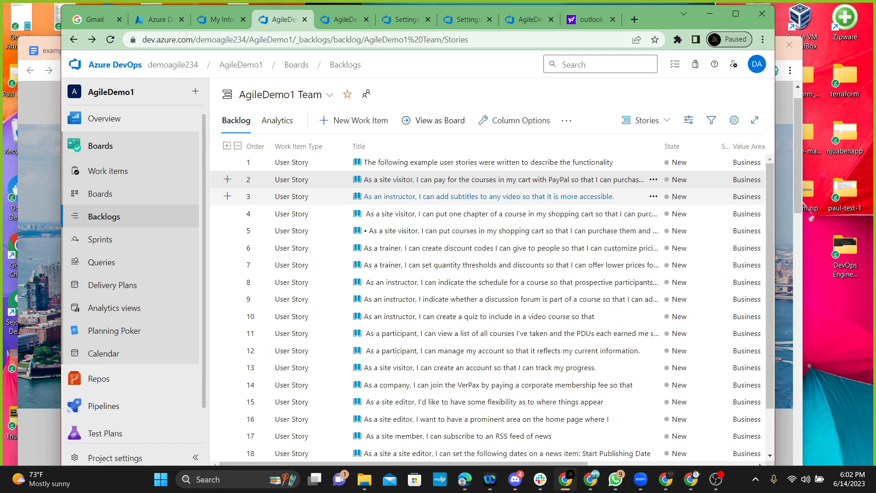
{"action": "scroll", "coordinate": [229, 134], "scroll_direction": "up", "scroll_amount": 2}
{"action": "scroll", "coordinate": [219, 137], "scroll_direction": "up", "scroll_amount": 2}
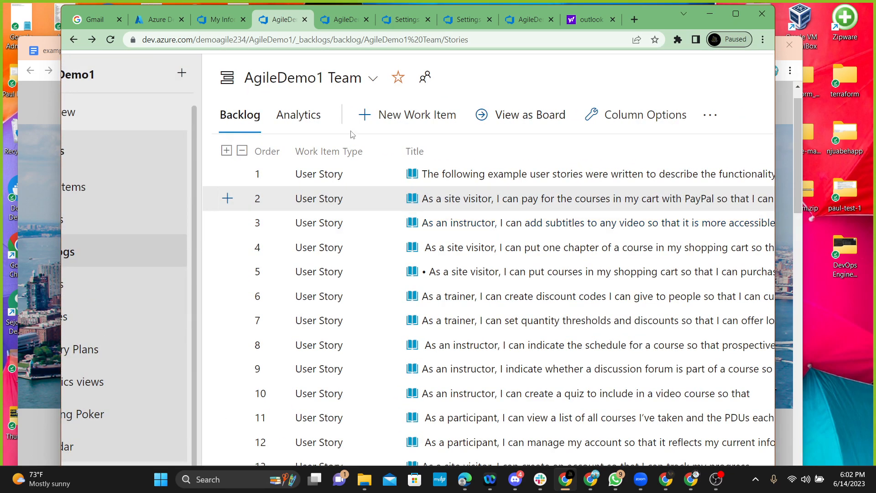
View the backlog's Analytics reports and open the Stories board through the Cumulative Flow Diagram card.
{"action": "left_click", "coordinate": [309, 123]}
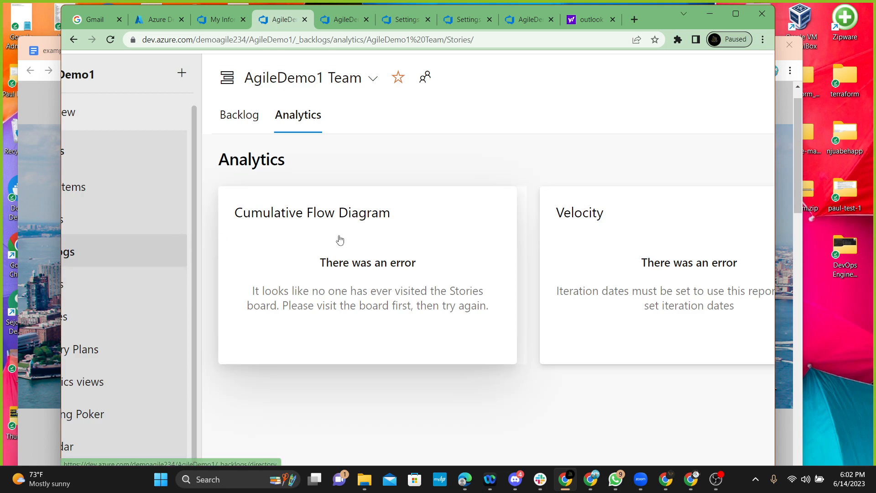
{"action": "scroll", "coordinate": [365, 246], "scroll_direction": "up", "scroll_amount": 2}
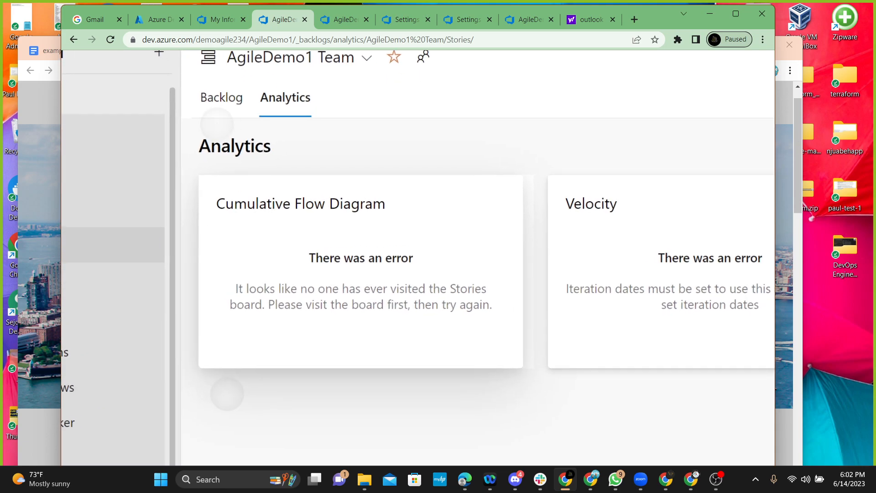
{"action": "scroll", "coordinate": [350, 268], "scroll_direction": "down", "scroll_amount": 2}
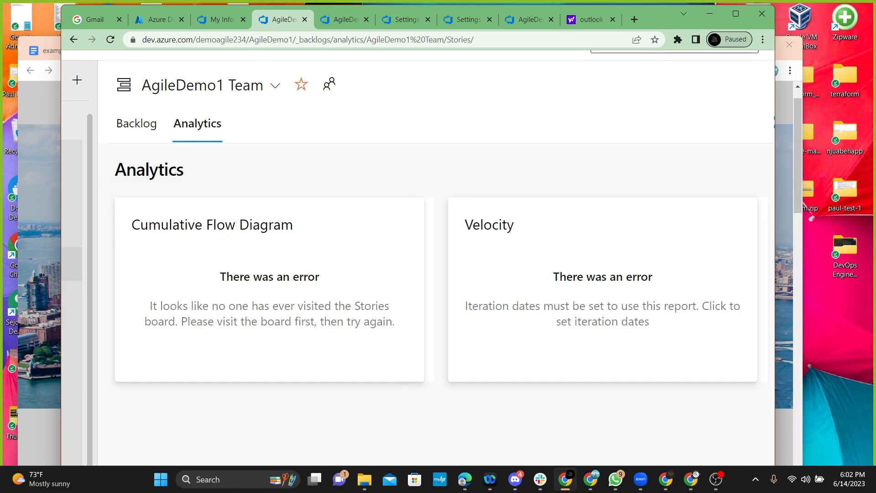
{"action": "left_click", "coordinate": [267, 268]}
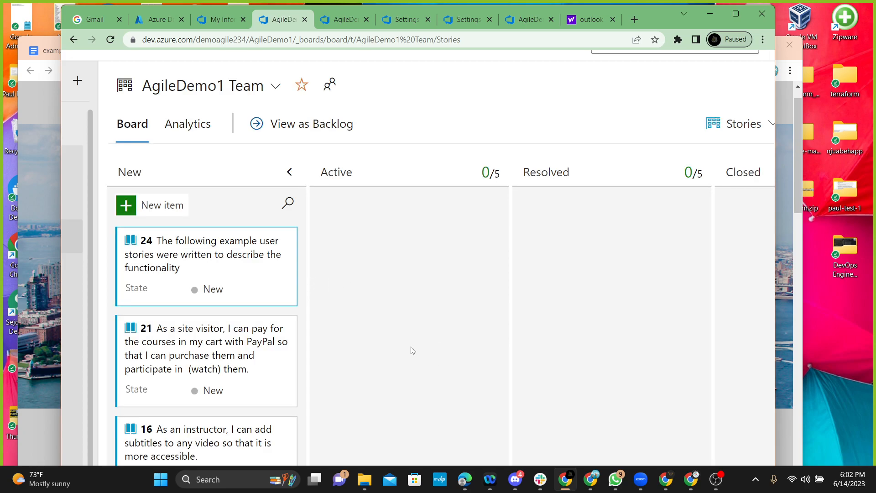
Move user story 21 above story 24 in the board's New column and look through the remaining cards.
{"action": "left_click_drag", "start_coordinate": [196, 360], "coordinate": [188, 267]}
{"action": "left_click_drag", "start_coordinate": [156, 376], "coordinate": [157, 349]}
{"action": "scroll", "coordinate": [318, 269], "scroll_direction": "down", "scroll_amount": 3}
{"action": "scroll", "coordinate": [318, 269], "scroll_direction": "down", "scroll_amount": 3}
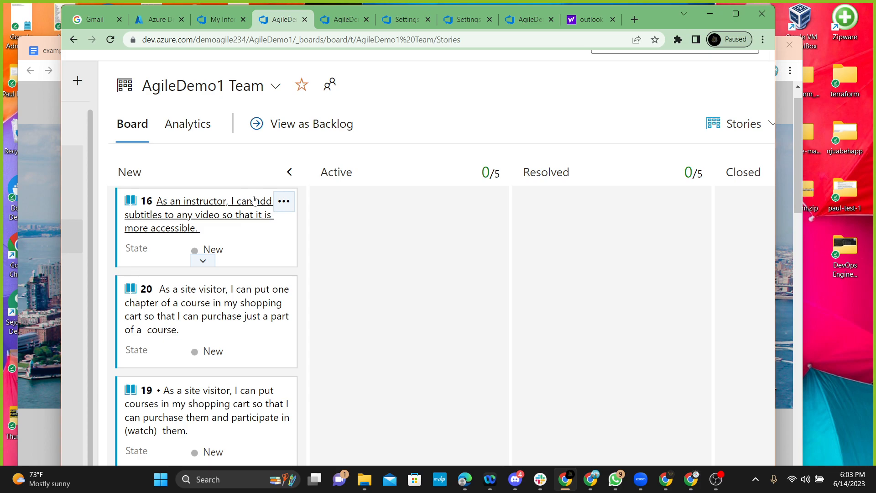
Open the board's Cumulative Flow Diagram report and go through its introductory tour to the end.
{"action": "left_click", "coordinate": [194, 129]}
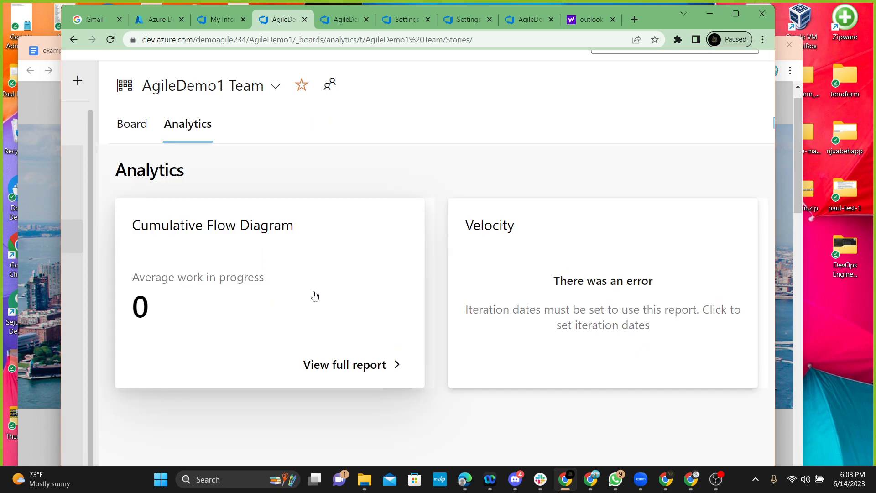
{"action": "left_click", "coordinate": [314, 295]}
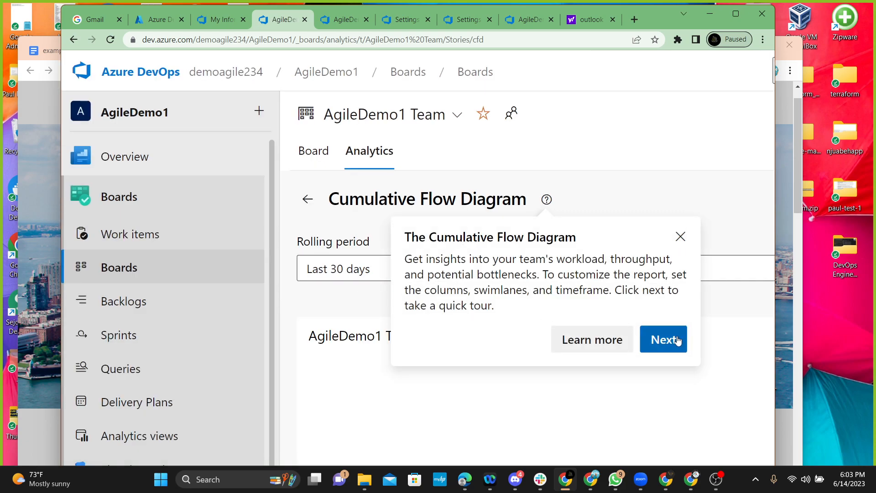
{"action": "left_click", "coordinate": [674, 334]}
{"action": "left_click", "coordinate": [564, 285]}
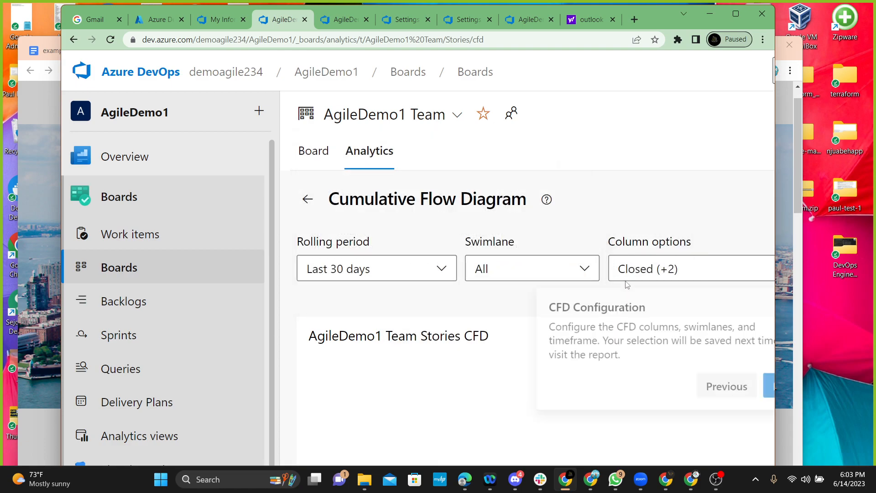
{"action": "left_click", "coordinate": [770, 396]}
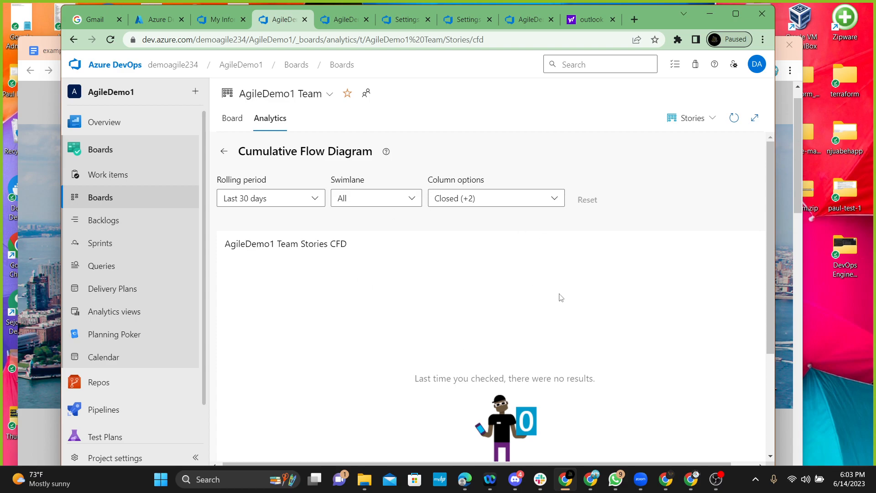
Return to the Analytics overview, view the project iterations behind the Velocity report's date setting, and go back.
{"action": "left_click", "coordinate": [224, 151]}
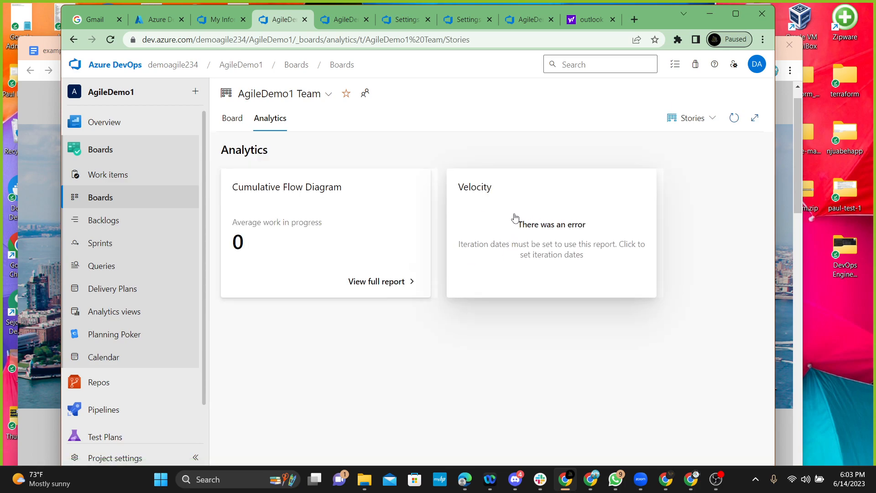
{"action": "left_click", "coordinate": [528, 219]}
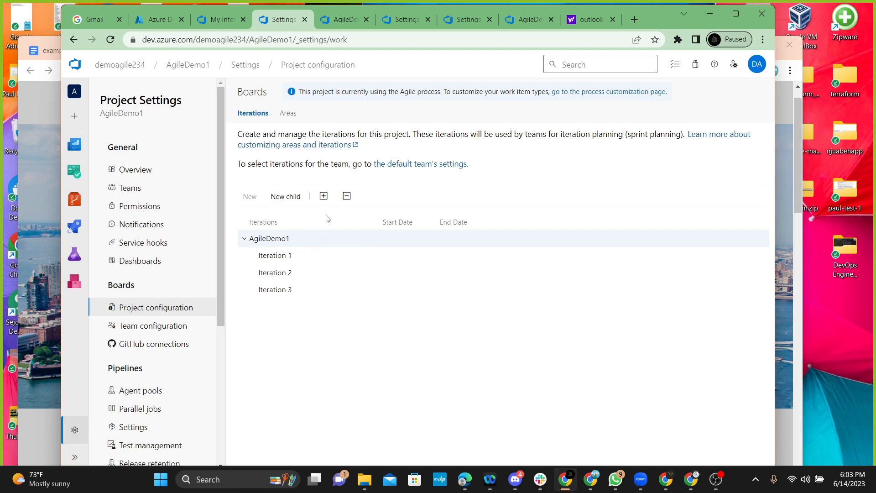
{"action": "left_click", "coordinate": [70, 39]}
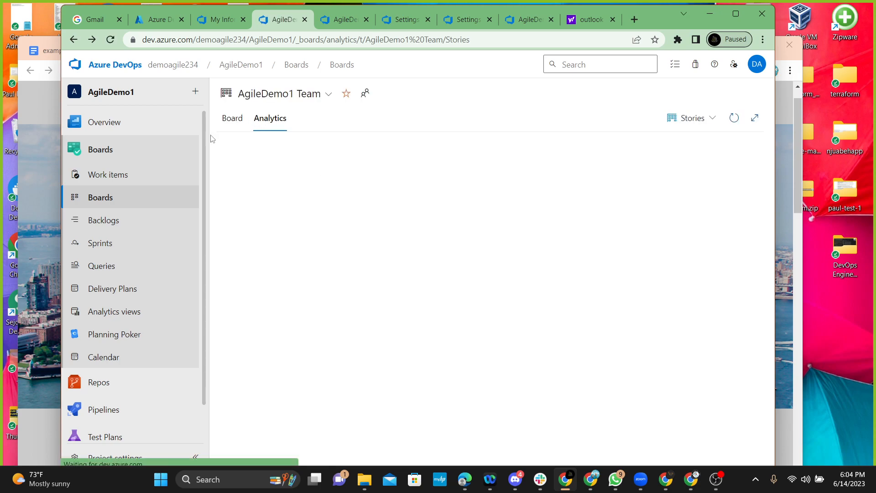
Open the team's Stories backlog and look through the order of its user stories.
{"action": "left_click", "coordinate": [101, 218]}
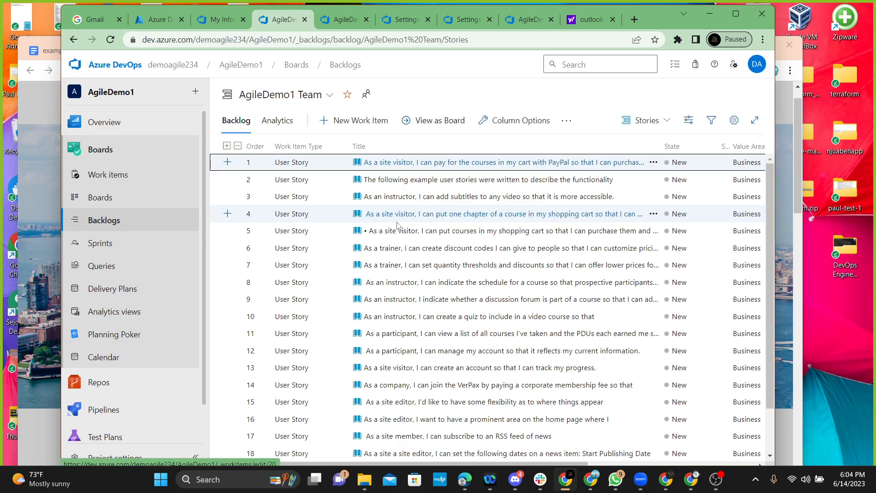
{"action": "scroll", "coordinate": [399, 221], "scroll_direction": "up", "scroll_amount": 1}
{"action": "scroll", "coordinate": [400, 217], "scroll_direction": "up", "scroll_amount": 2}
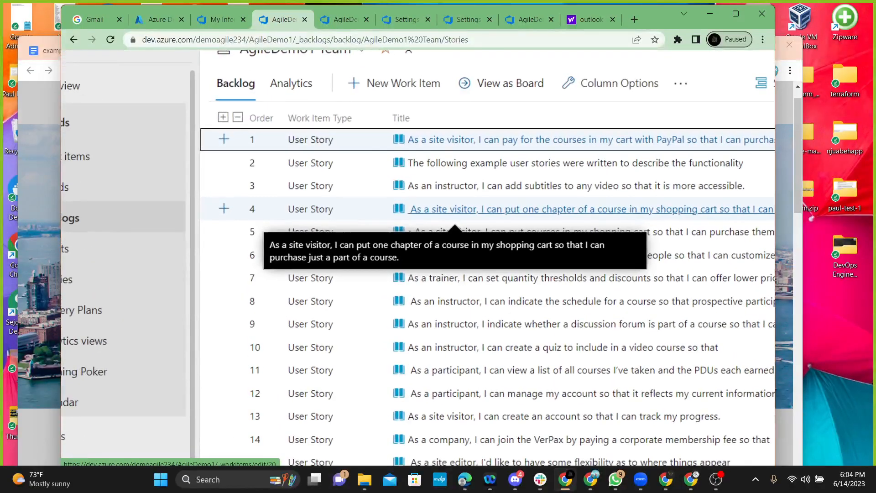
{"action": "scroll", "coordinate": [324, 153], "scroll_direction": "up", "scroll_amount": 1}
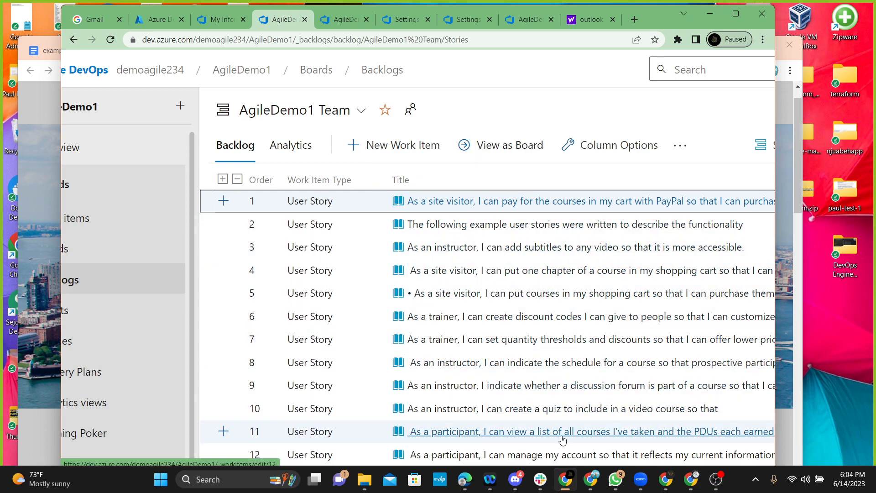
{"action": "scroll", "coordinate": [566, 433], "scroll_direction": "down", "scroll_amount": 2}
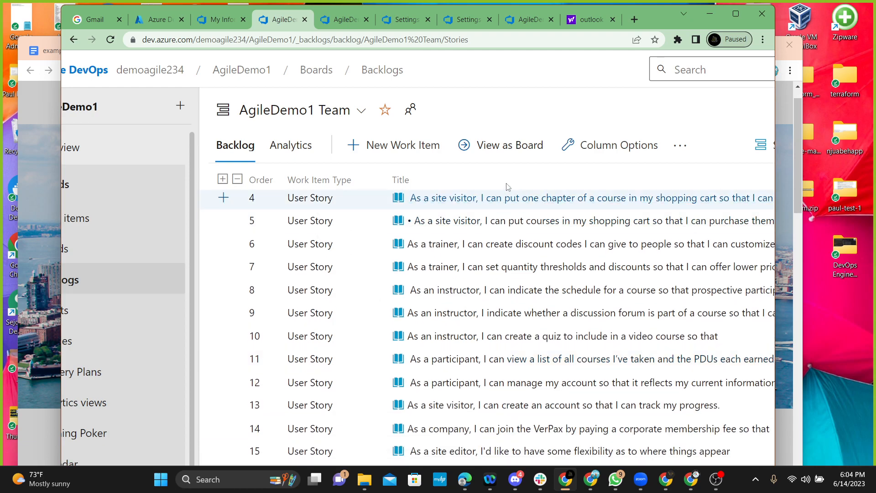
View the backlog as a board and move user story 16 below story 19 in the New column.
{"action": "left_click", "coordinate": [500, 148]}
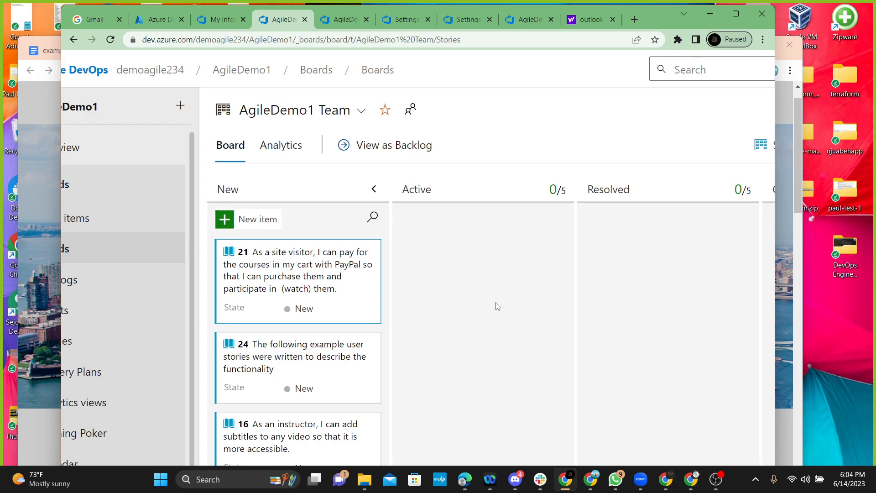
{"action": "scroll", "coordinate": [498, 299], "scroll_direction": "down", "scroll_amount": 3}
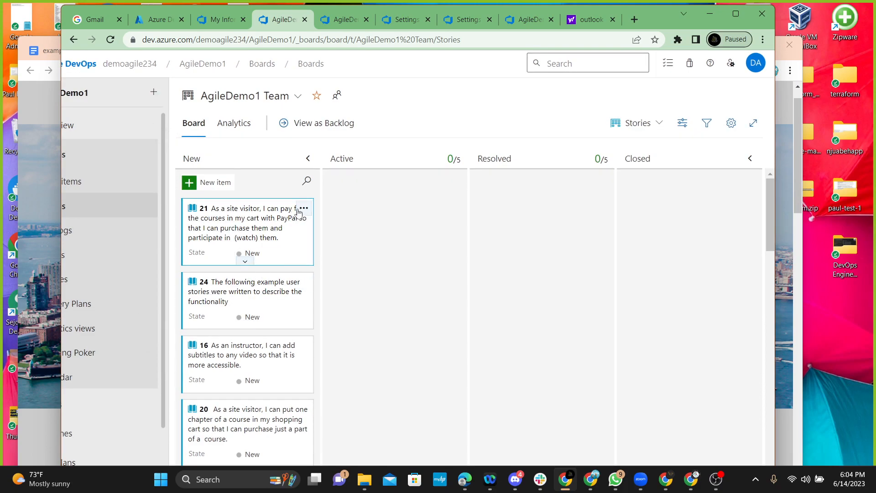
{"action": "scroll", "coordinate": [260, 297], "scroll_direction": "down", "scroll_amount": 4}
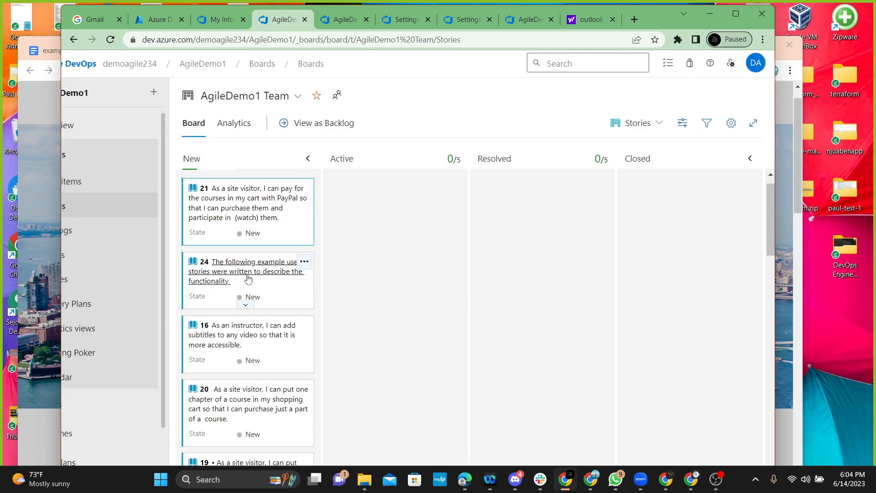
{"action": "left_click_drag", "start_coordinate": [267, 192], "coordinate": [249, 404]}
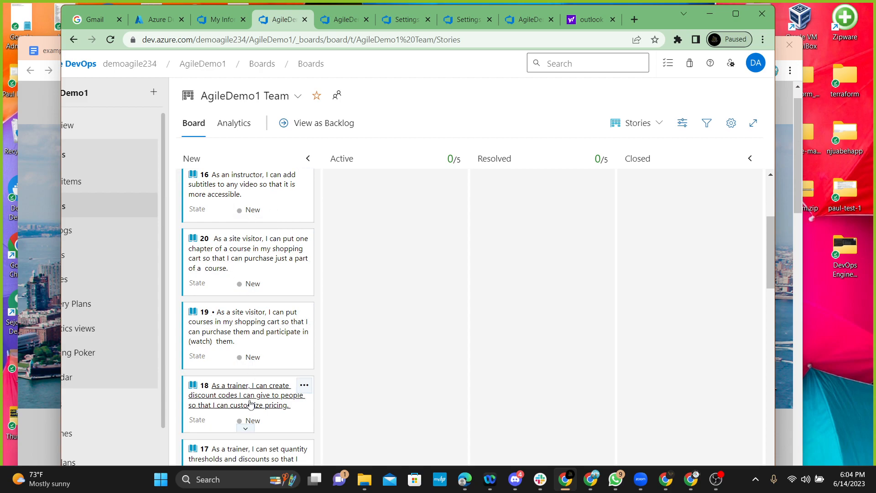
{"action": "scroll", "coordinate": [267, 274], "scroll_direction": "up", "scroll_amount": 1}
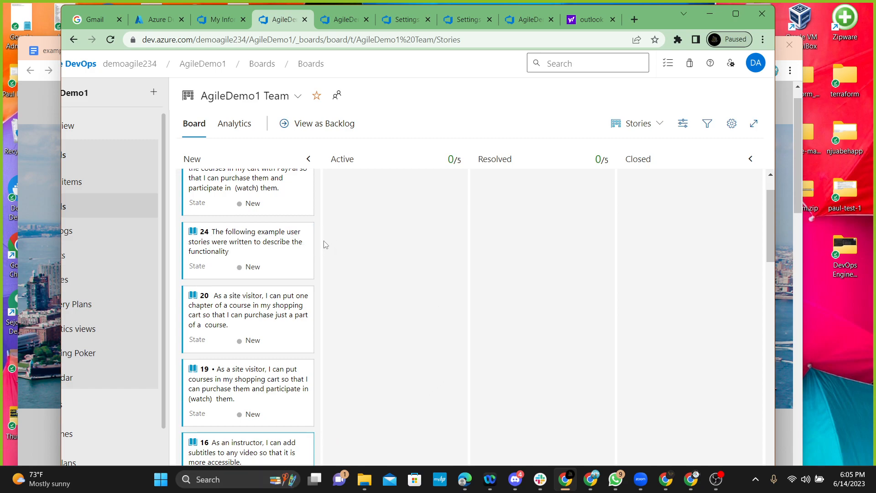
{"action": "scroll", "coordinate": [323, 242], "scroll_direction": "up", "scroll_amount": 2}
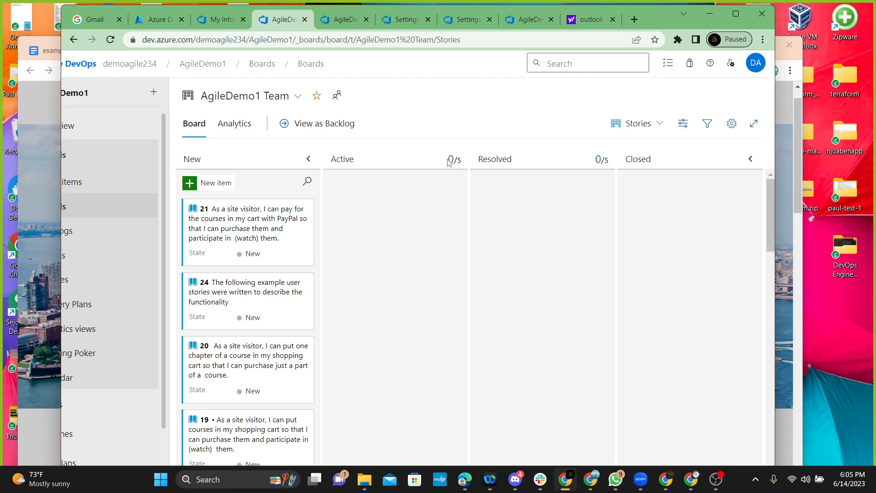
Move user stories 21, 24, 20, 16 and 19 from the New column to Active.
{"action": "mouse_move", "coordinate": [460, 161]}
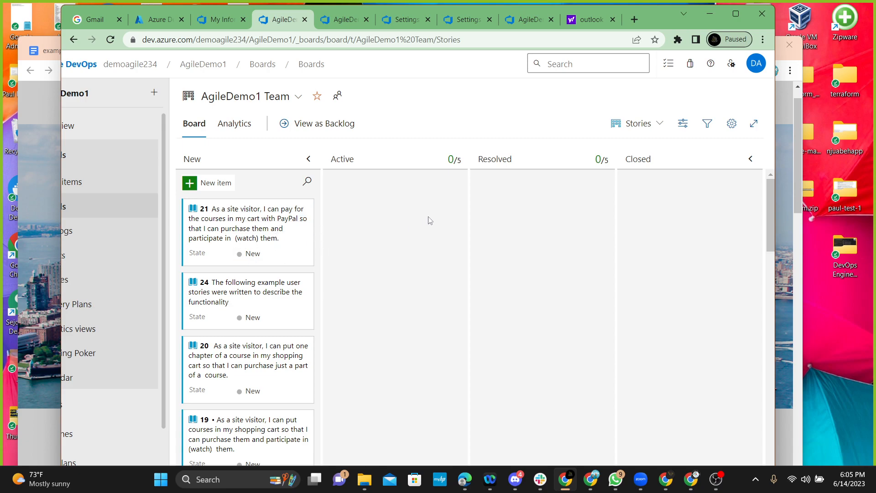
{"action": "left_click_drag", "start_coordinate": [192, 365], "coordinate": [189, 402]}
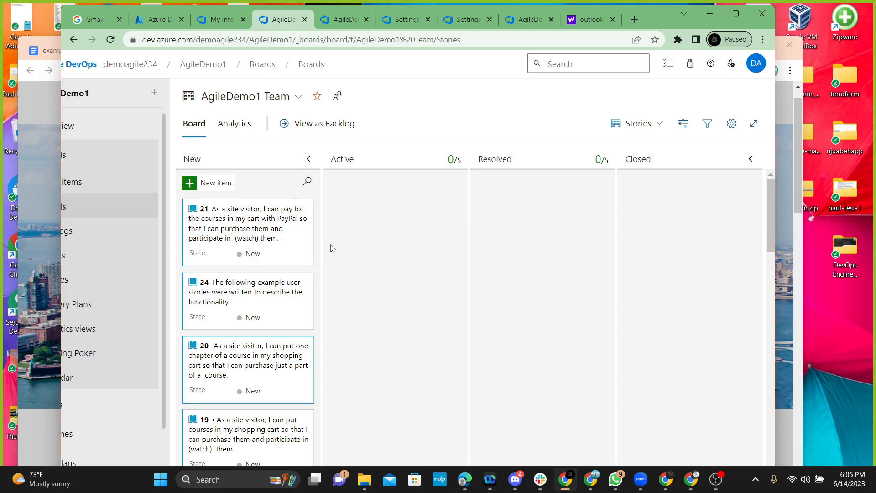
{"action": "left_click_drag", "start_coordinate": [294, 242], "coordinate": [439, 234]}
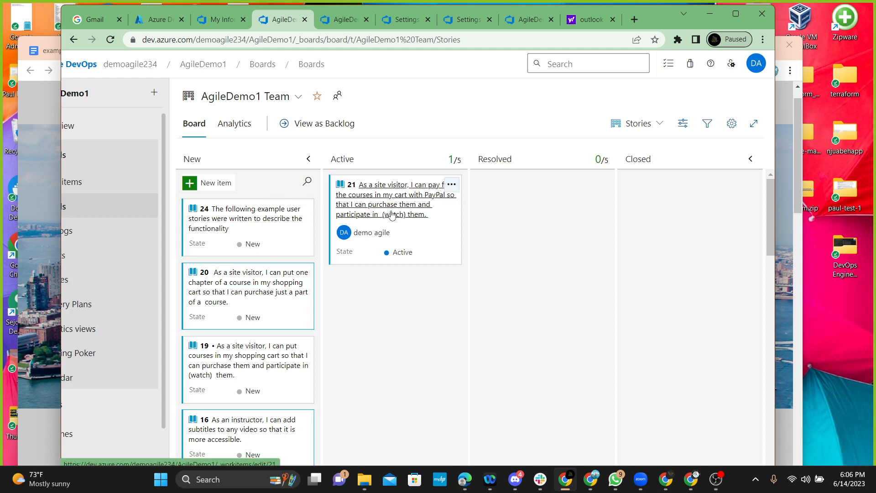
{"action": "scroll", "coordinate": [368, 240], "scroll_direction": "up", "scroll_amount": 3}
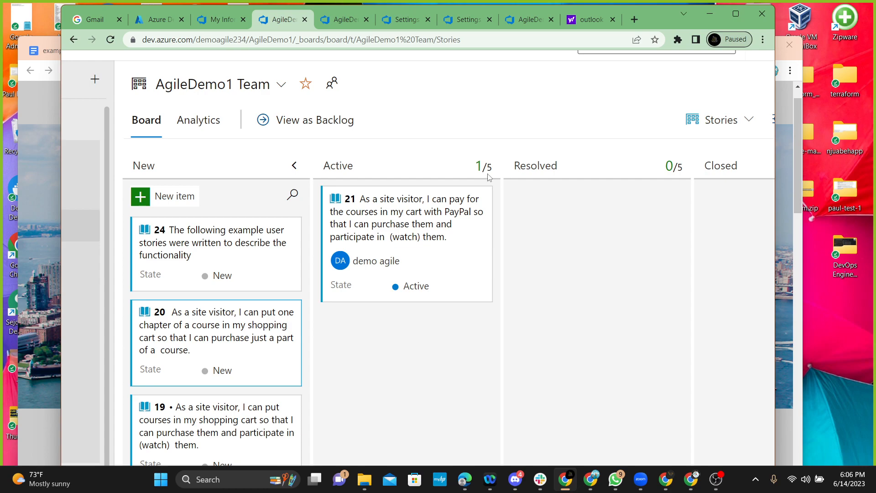
{"action": "left_click_drag", "start_coordinate": [260, 260], "coordinate": [497, 379]}
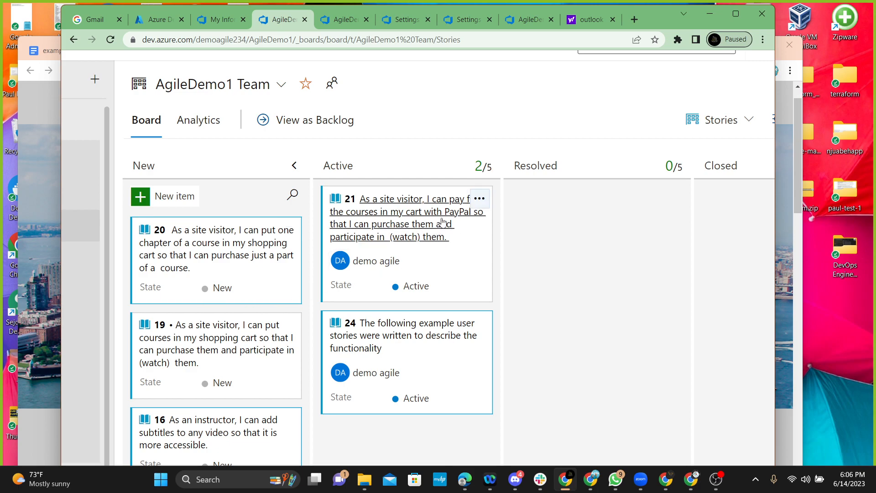
{"action": "left_click_drag", "start_coordinate": [253, 276], "coordinate": [432, 349]}
{"action": "left_click_drag", "start_coordinate": [267, 354], "coordinate": [444, 342]}
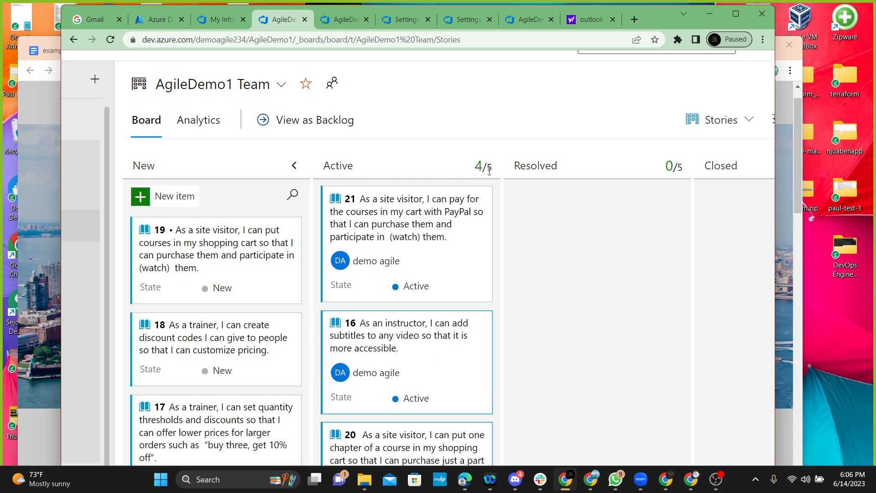
{"action": "left_click_drag", "start_coordinate": [219, 290], "coordinate": [452, 306]}
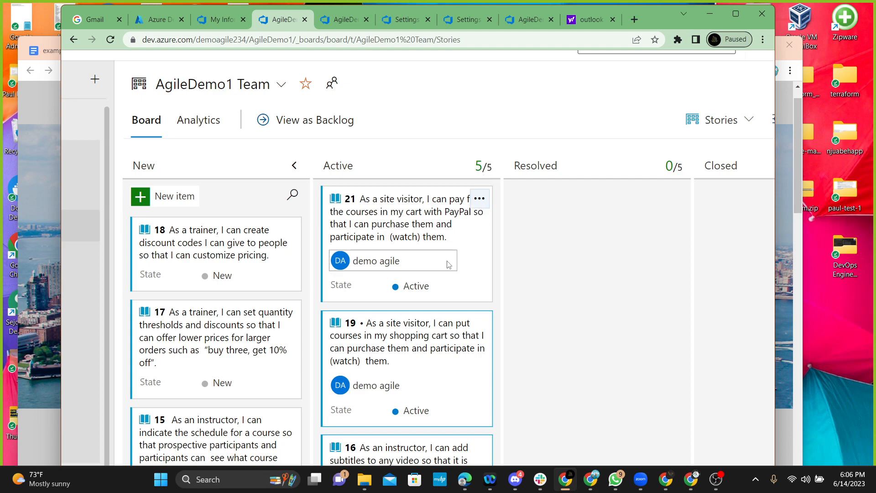
Move user story 21 from Active to Resolved and user story 18 from New to Active.
{"action": "left_click_drag", "start_coordinate": [478, 252], "coordinate": [666, 256]}
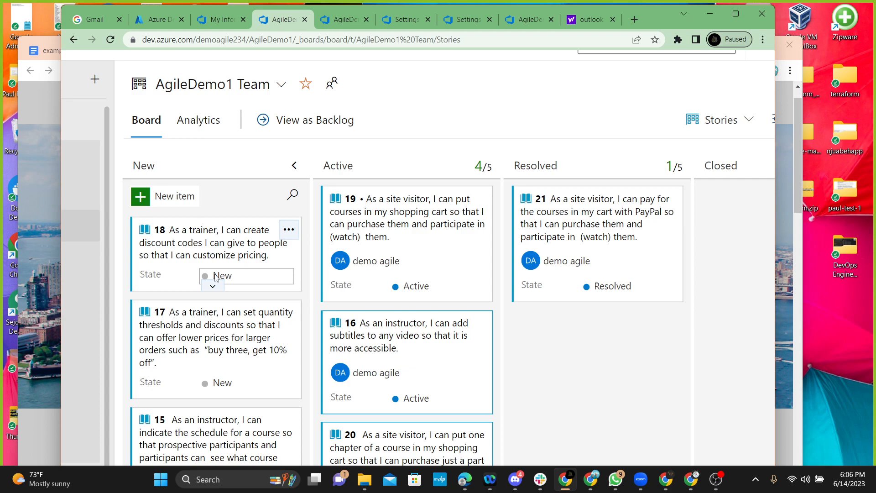
{"action": "left_click_drag", "start_coordinate": [179, 274], "coordinate": [385, 312]}
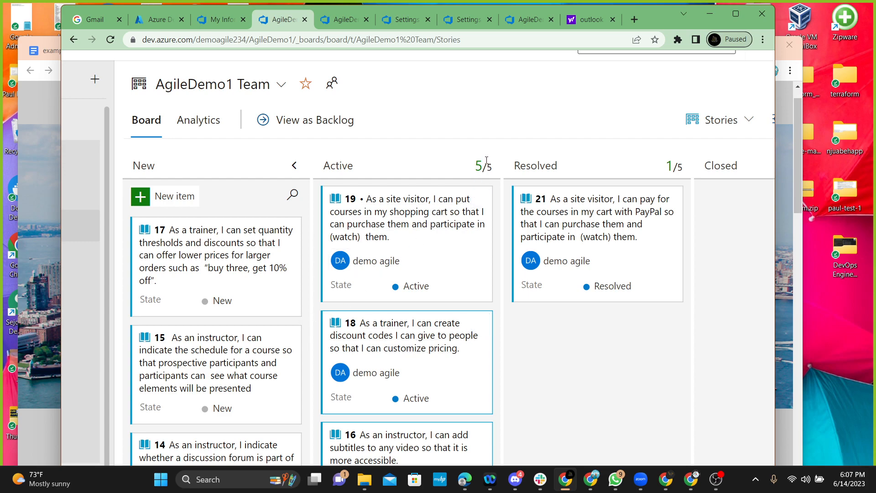
Check the Active column's work-in-progress limit and move user story 17 from New to Active.
{"action": "mouse_move", "coordinate": [486, 160]}
{"action": "scroll", "coordinate": [487, 170], "scroll_direction": "up", "scroll_amount": 3}
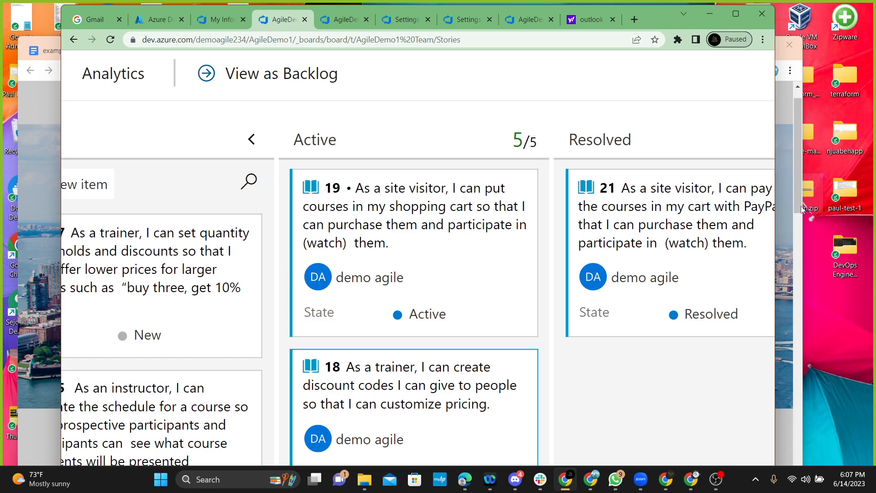
{"action": "mouse_move", "coordinate": [521, 145]}
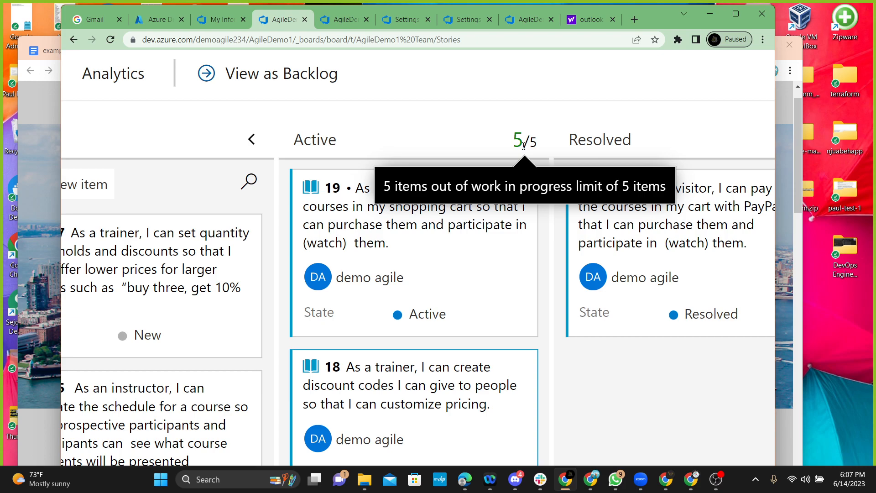
{"action": "scroll", "coordinate": [522, 145], "scroll_direction": "down", "scroll_amount": 3}
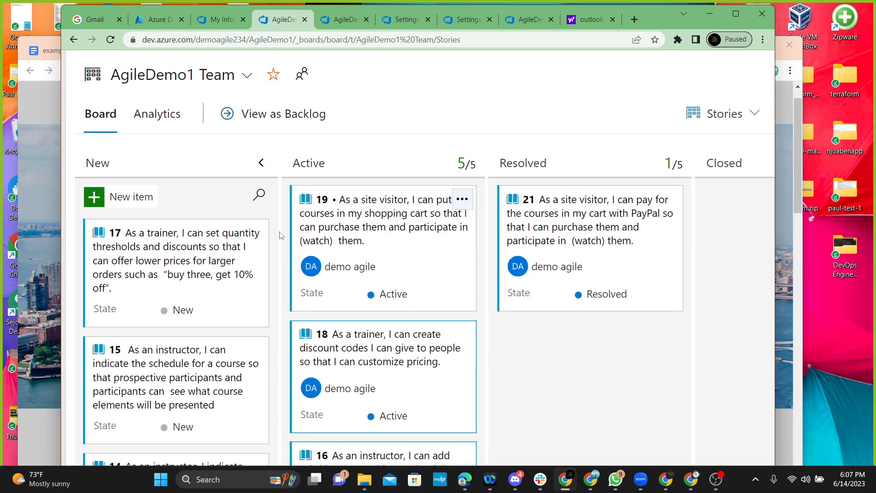
{"action": "left_click_drag", "start_coordinate": [164, 297], "coordinate": [365, 338]}
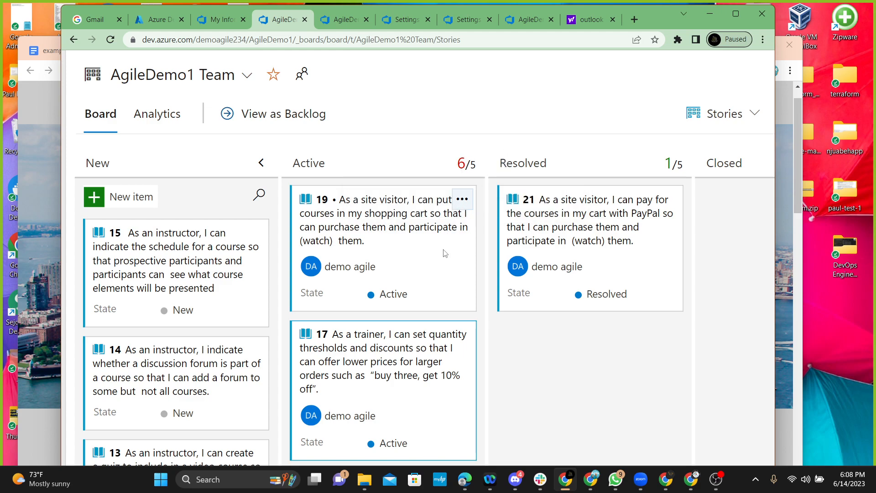
Move user stories 19, 17 and 18 from the Active column back to New.
{"action": "left_click_drag", "start_coordinate": [433, 272], "coordinate": [209, 370]}
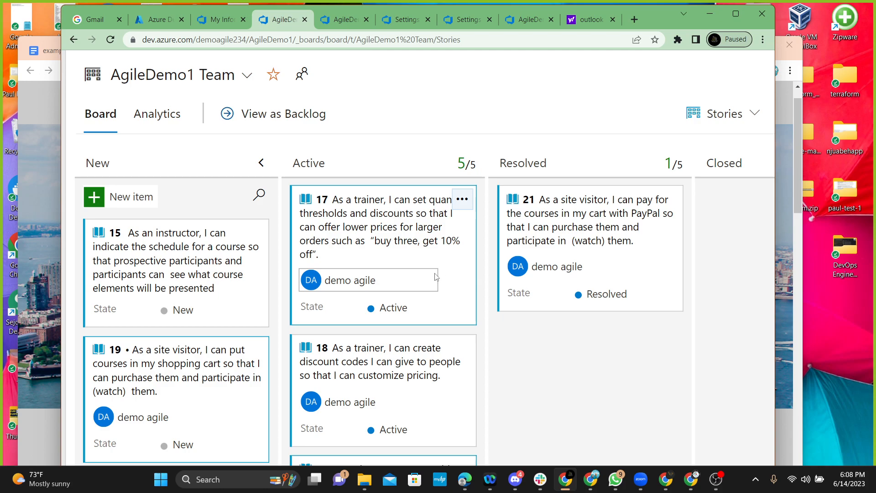
{"action": "left_click_drag", "start_coordinate": [440, 270], "coordinate": [244, 330]}
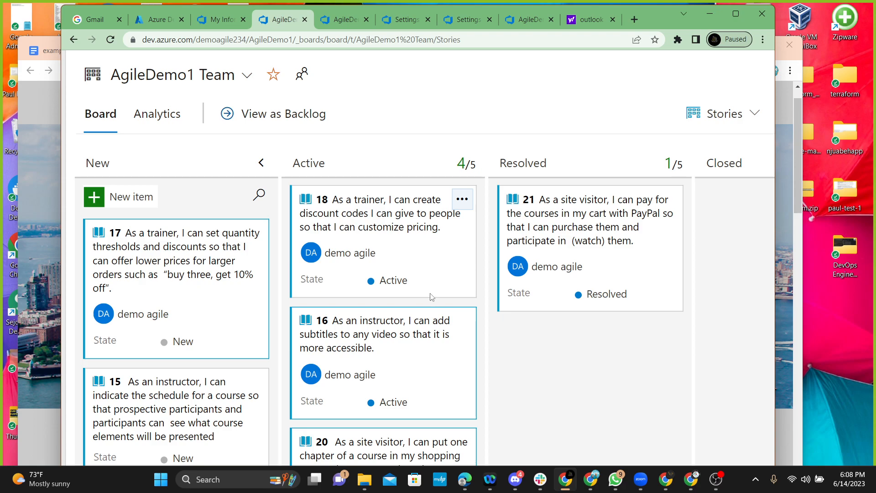
{"action": "left_click_drag", "start_coordinate": [441, 265], "coordinate": [247, 328]}
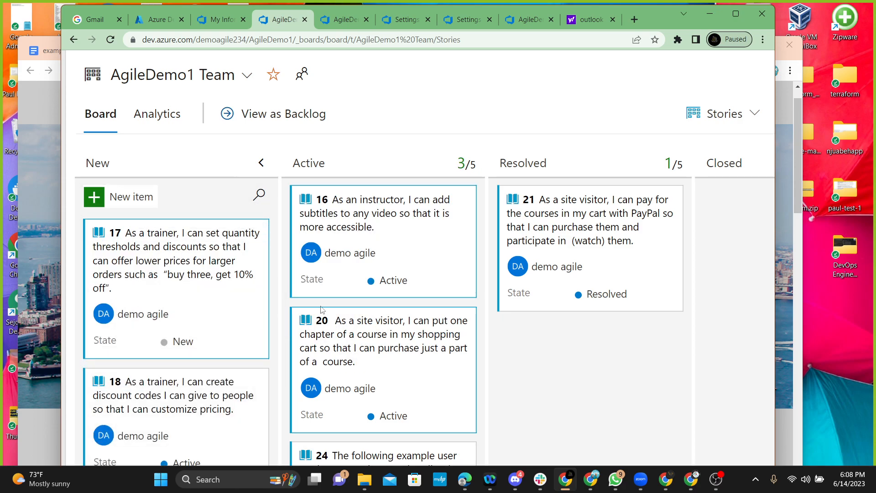
{"action": "left_click_drag", "start_coordinate": [431, 327], "coordinate": [390, 486]}
{"action": "mouse_move", "coordinate": [388, 365]}
{"action": "left_mouse_down"}
{"action": "mouse_move", "coordinate": [377, 77]}
{"action": "mouse_move", "coordinate": [391, 350]}
{"action": "left_mouse_up"}
{"action": "scroll", "coordinate": [609, 185], "scroll_direction": "down", "scroll_amount": 5}
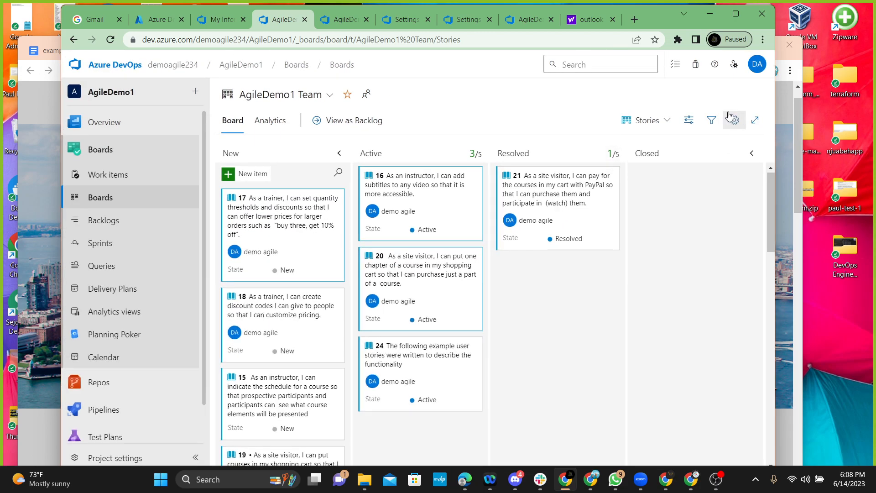
{"action": "left_click", "coordinate": [733, 122]}
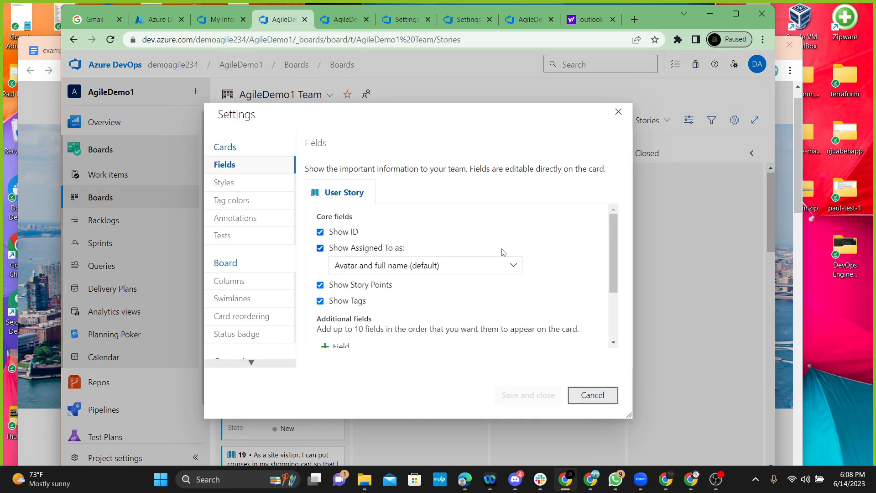
{"action": "left_click", "coordinate": [618, 111]}
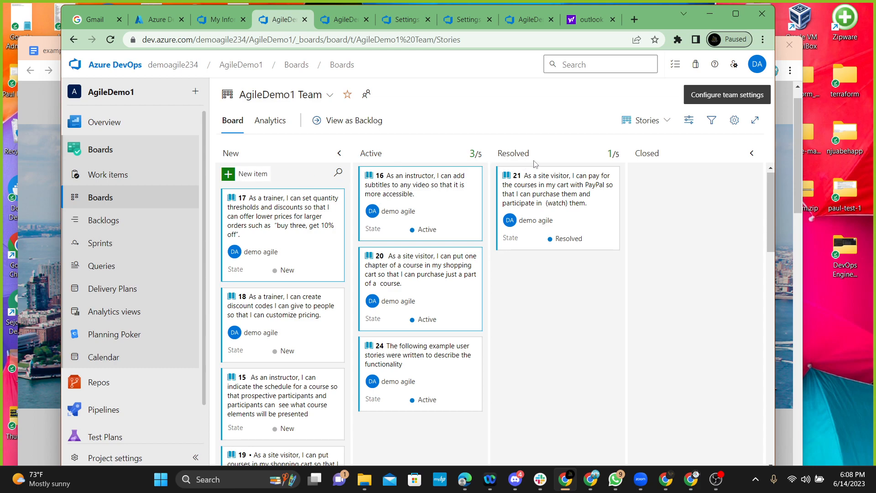
{"action": "left_click", "coordinate": [734, 120]}
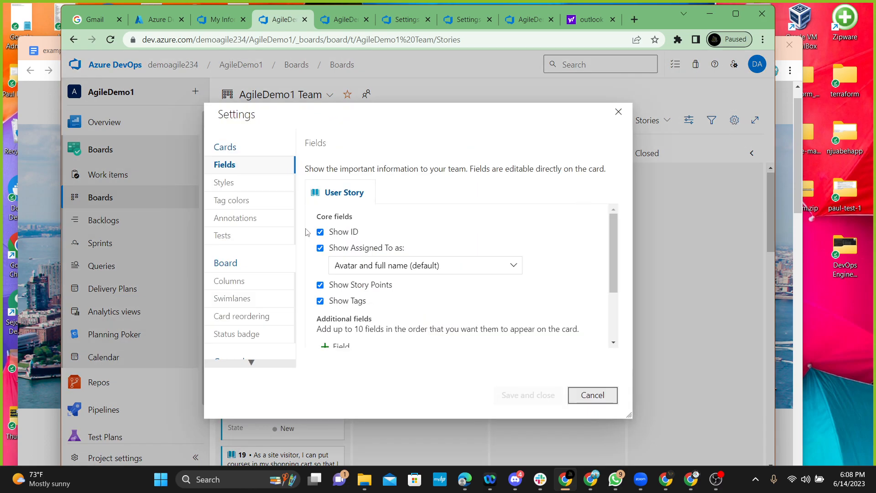
{"action": "left_click", "coordinate": [618, 112]}
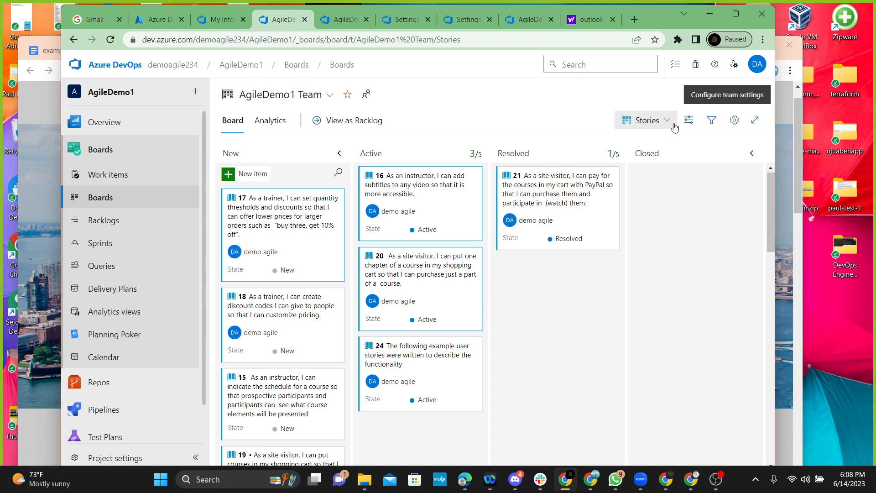
Rename the board's Resolved column to Testing in the team's board column settings.
{"action": "left_click", "coordinate": [734, 120]}
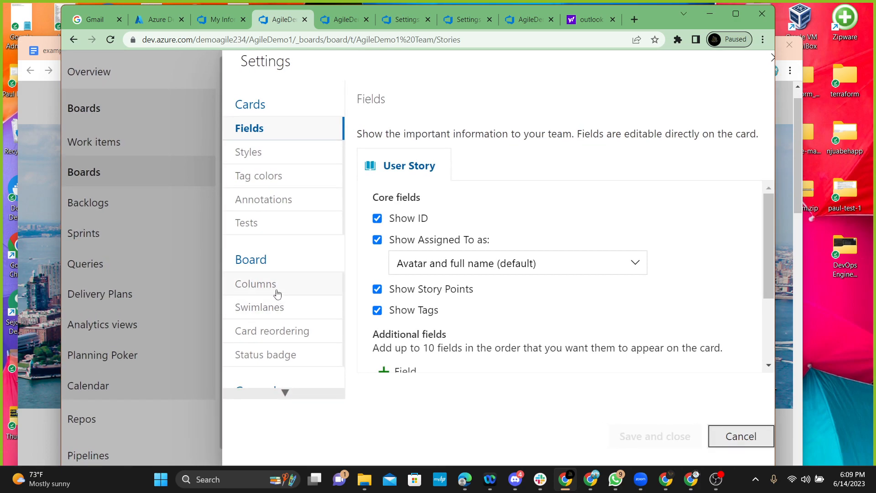
{"action": "left_click", "coordinate": [277, 292]}
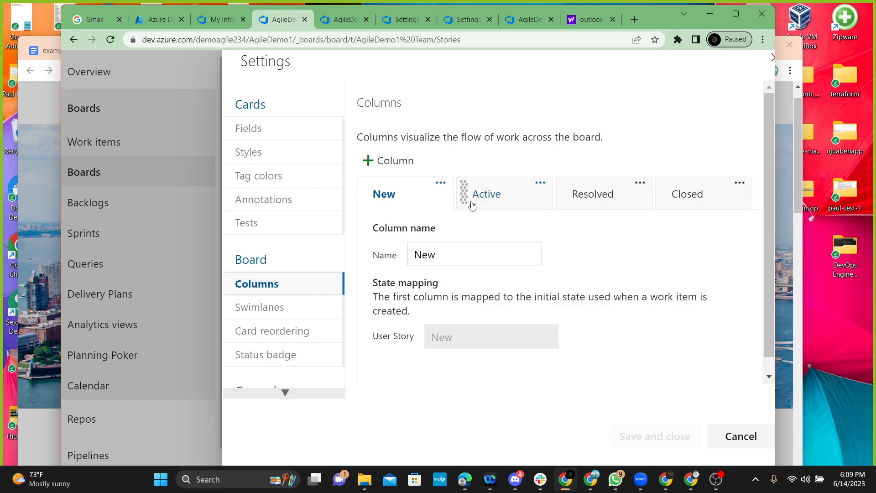
{"action": "left_click", "coordinate": [594, 199]}
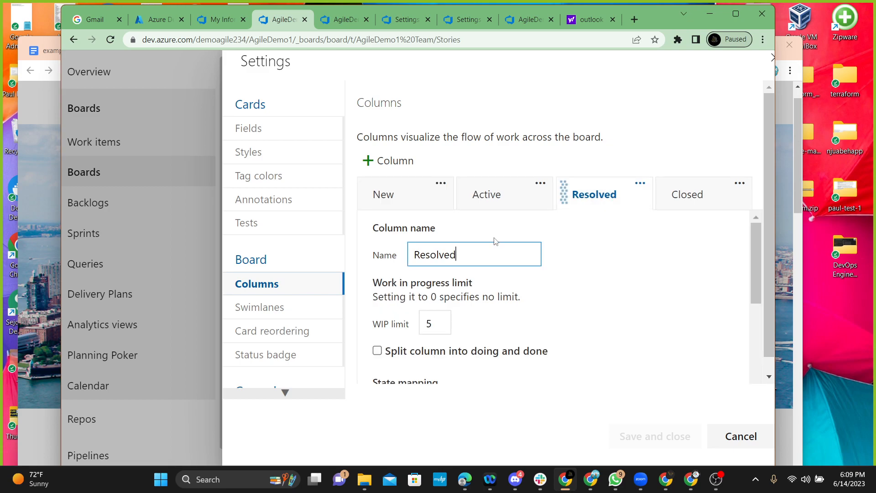
{"action": "key", "text": "BackSpace"}
{"action": "key", "text": "BackSpace"}
{"action": "key", "text": "BackSpace"}
{"action": "key", "text": "BackSpace"}
{"action": "key", "text": "BackSpace"}
{"action": "key", "text": "BackSpace"}
{"action": "key", "text": "BackSpace"}
{"action": "key", "text": "BackSpace"}
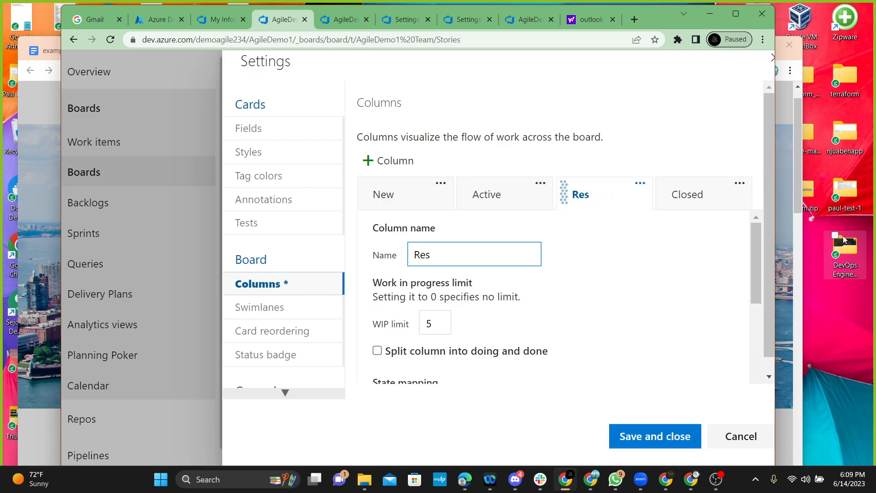
{"action": "type", "text": "Bui"}
{"action": "key", "text": "BackSpace"}
{"action": "key", "text": "BackSpace"}
{"action": "key", "text": "BackSpace"}
{"action": "key", "text": "BackSpace"}
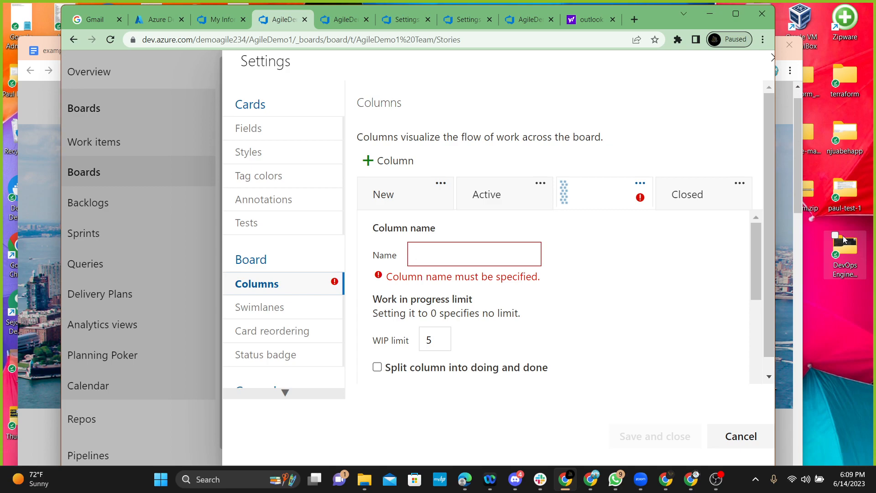
{"action": "type", "text": "T"}
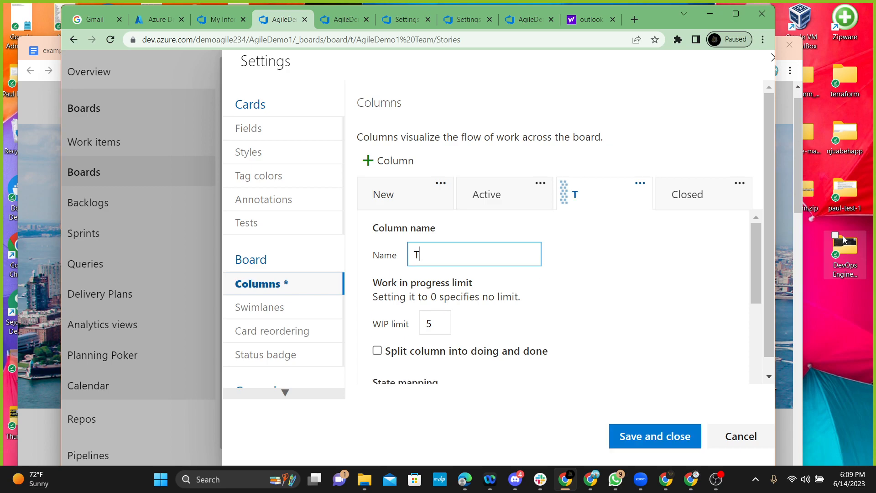
{"action": "type", "text": "esting"}
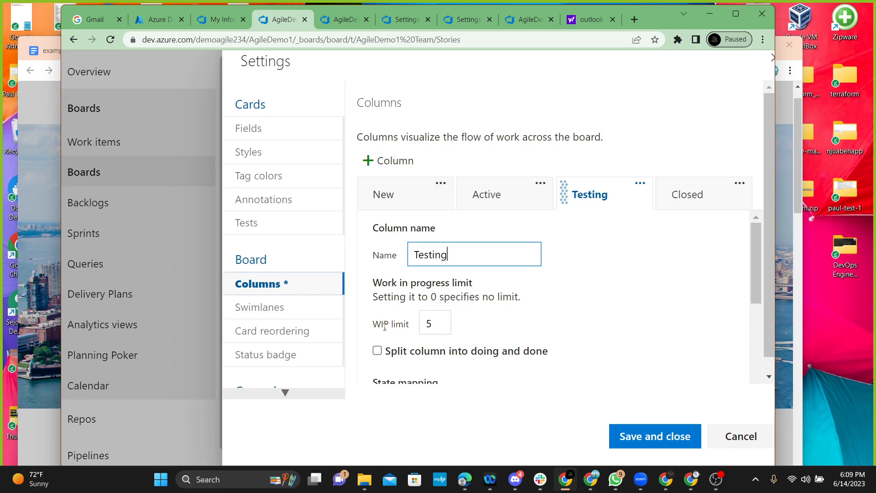
Set the Testing column's work-in-progress limit to 7 and save the board settings.
{"action": "left_click", "coordinate": [434, 322]}
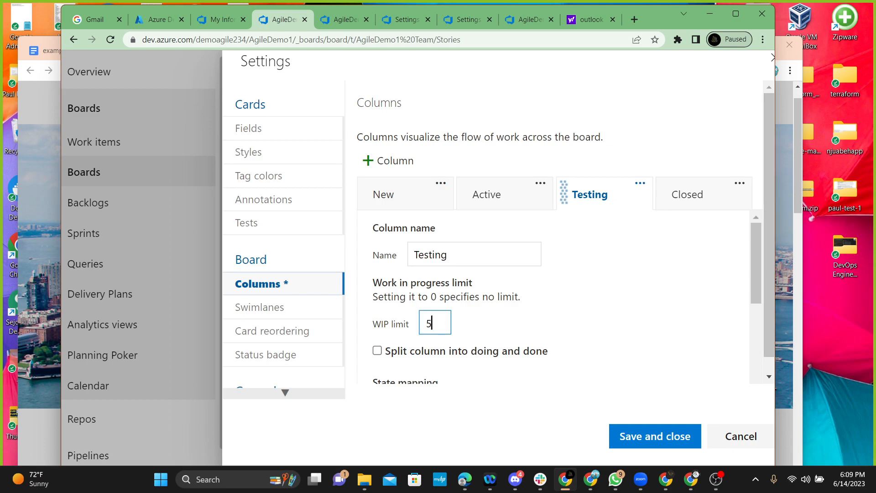
{"action": "key", "text": "BackSpace"}
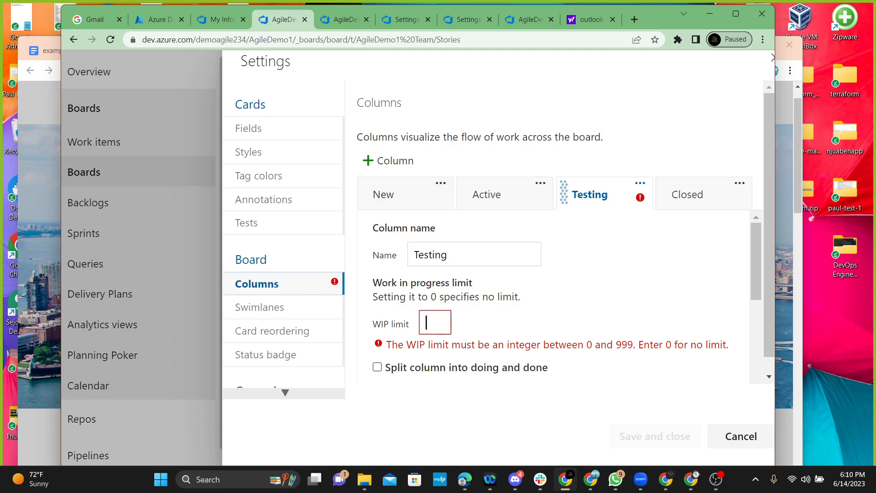
{"action": "type", "text": "7"}
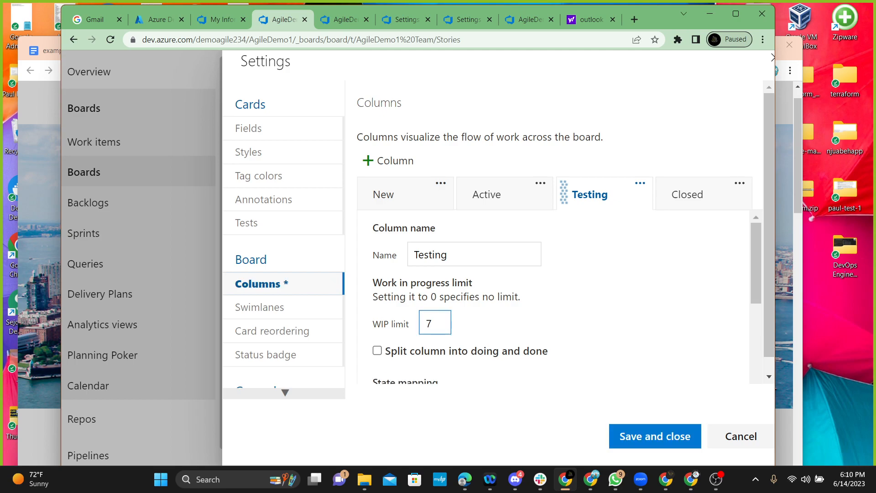
{"action": "left_click", "coordinate": [642, 444]}
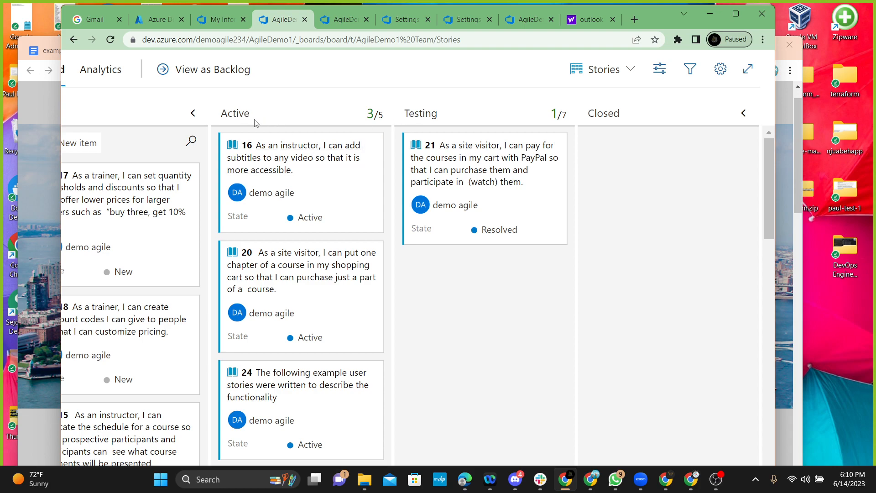
Rename the board's Active column to Build and save the column settings.
{"action": "left_click", "coordinate": [720, 69]}
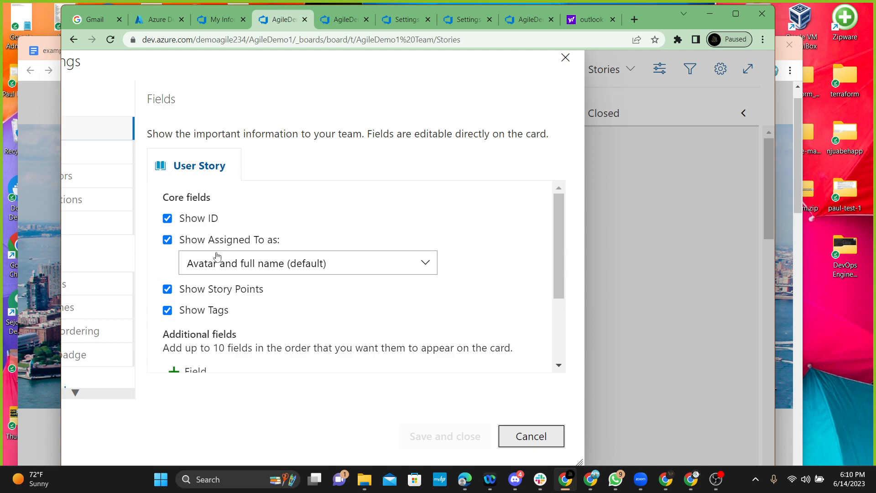
{"action": "scroll", "coordinate": [214, 249], "scroll_direction": "down", "scroll_amount": 3}
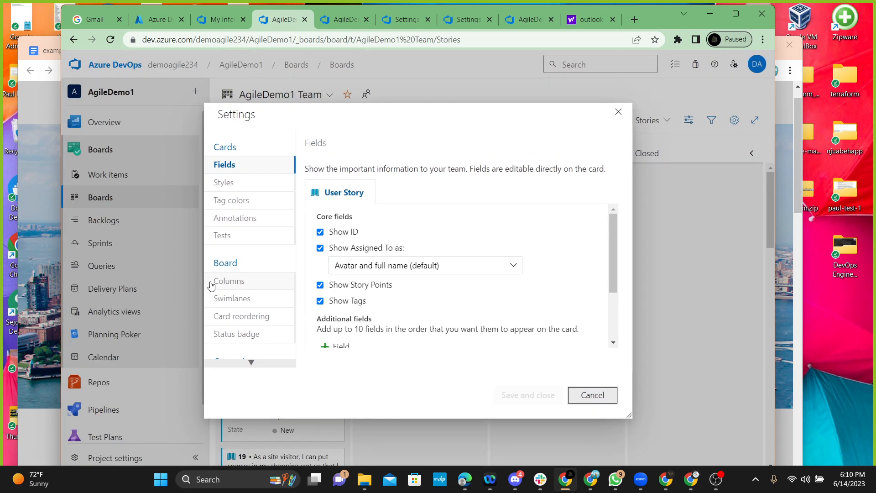
{"action": "left_click", "coordinate": [229, 282]}
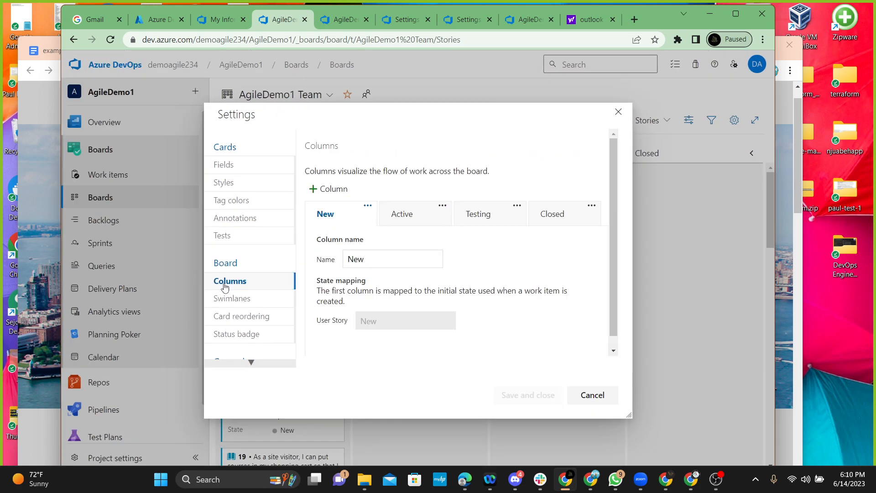
{"action": "left_click", "coordinate": [408, 218]}
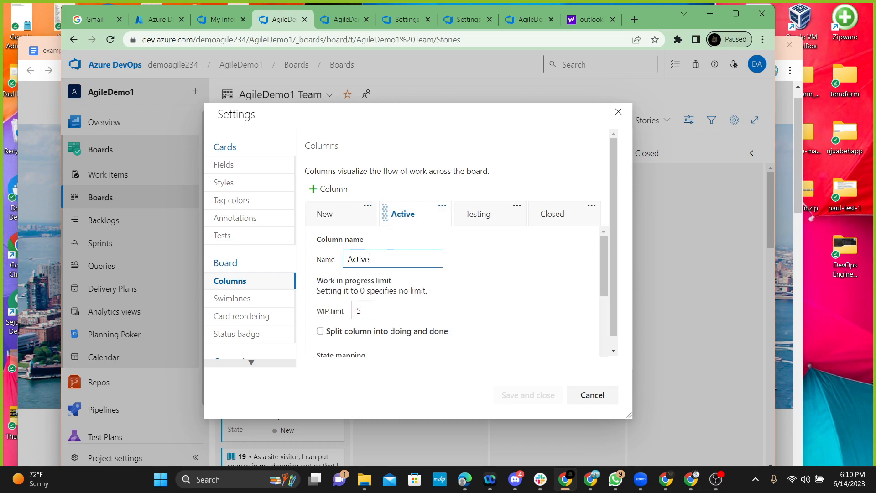
{"action": "key", "text": "BackSpace"}
{"action": "key", "text": "BackSpace"}
{"action": "key", "text": "BackSpace"}
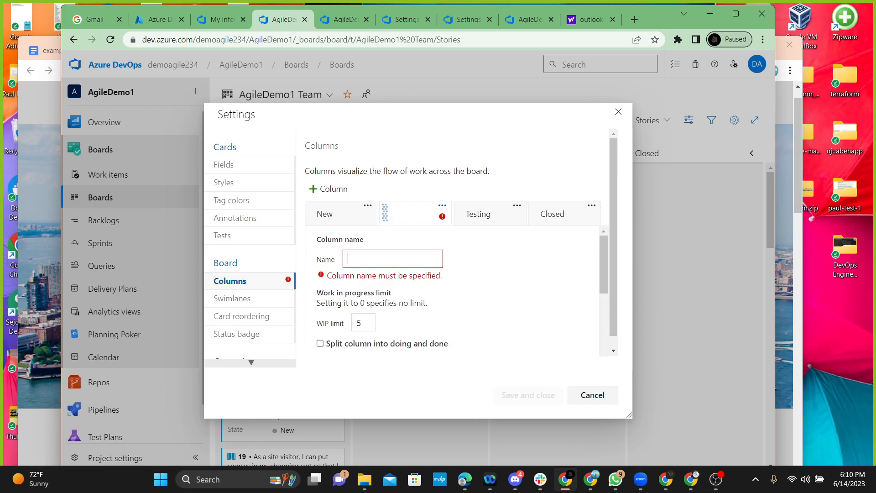
{"action": "type", "text": "Build"}
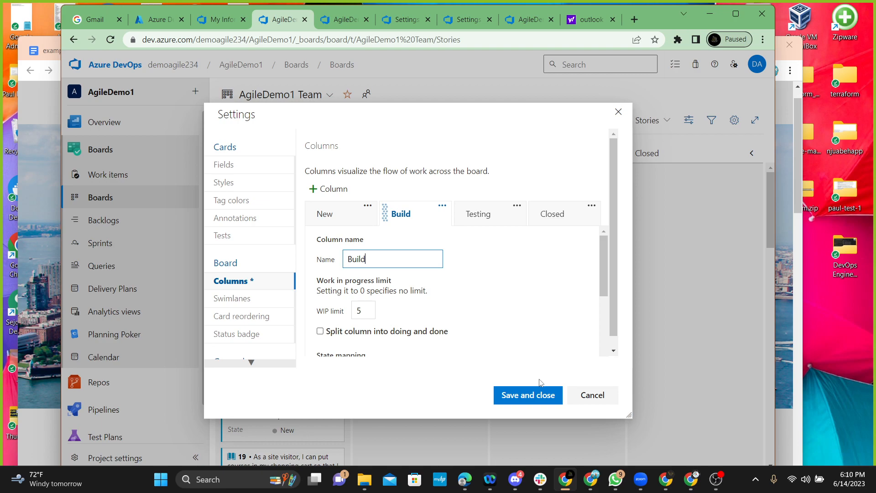
{"action": "left_click", "coordinate": [525, 397]}
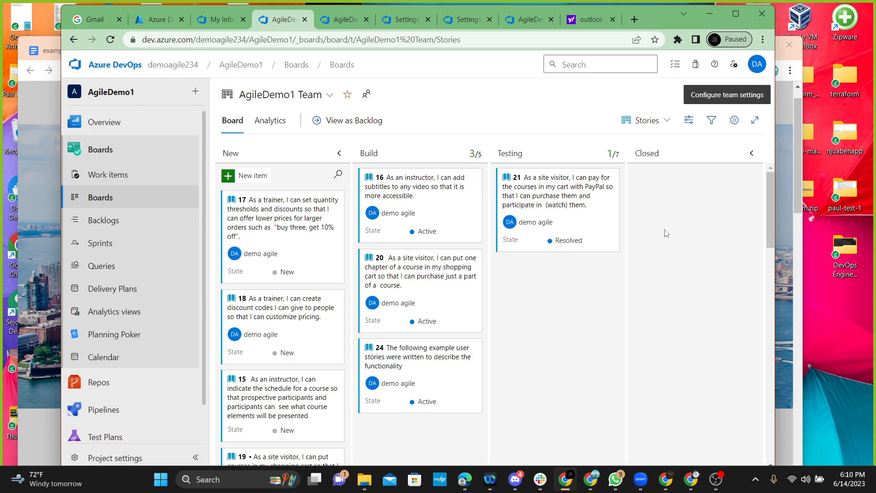
Add a new column to the board and place it between Testing and Closed.
{"action": "left_click", "coordinate": [734, 120]}
{"action": "left_click", "coordinate": [228, 283]}
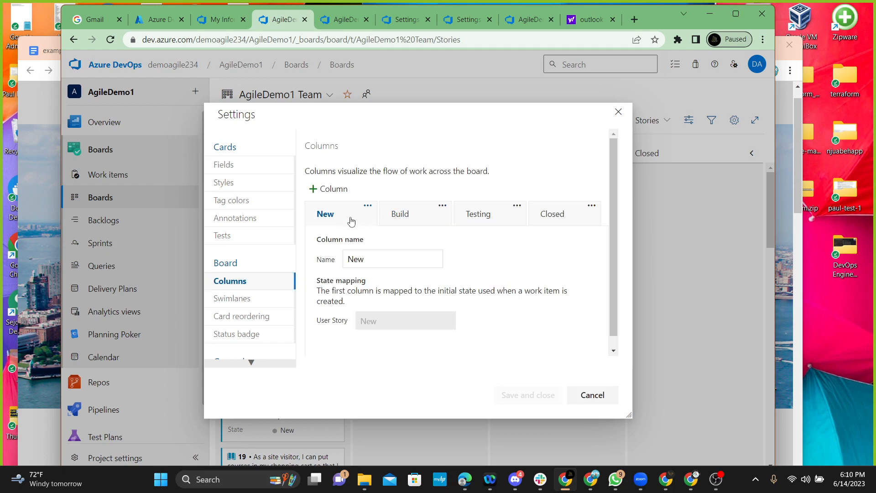
{"action": "left_click", "coordinate": [330, 189]}
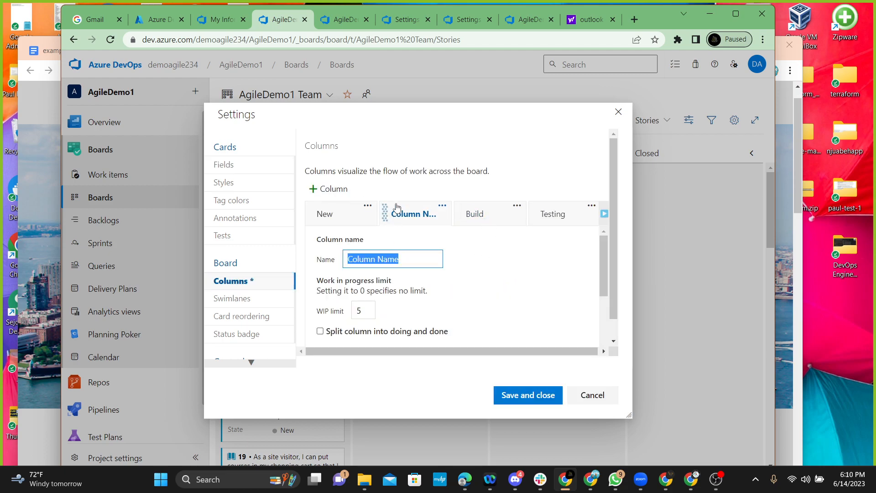
{"action": "left_click_drag", "start_coordinate": [396, 210], "coordinate": [539, 210]}
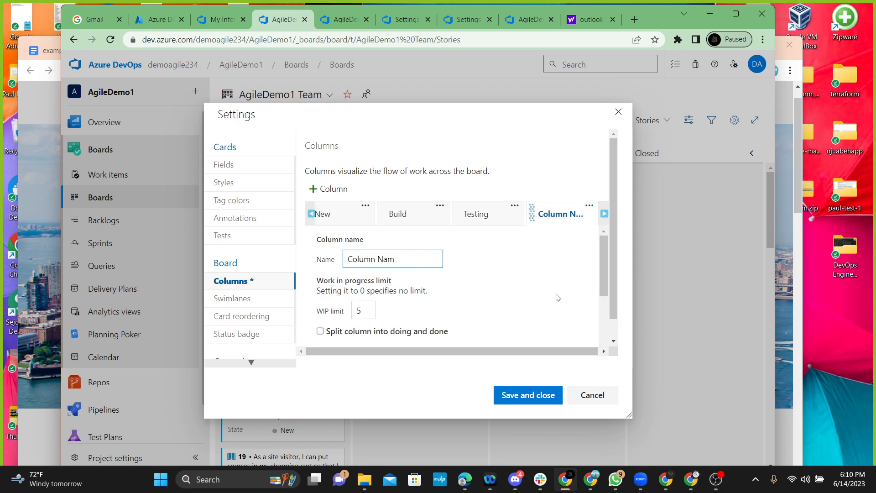
Name the newly added board column Deployment.
{"action": "key", "text": "BackSpace"}
{"action": "key", "text": "BackSpace"}
{"action": "key", "text": "BackSpace"}
{"action": "key", "text": "BackSpace"}
{"action": "key", "text": "BackSpace"}
{"action": "key", "text": "BackSpace"}
{"action": "key", "text": "BackSpace"}
{"action": "key", "text": "BackSpace"}
{"action": "type", "text": "De"}
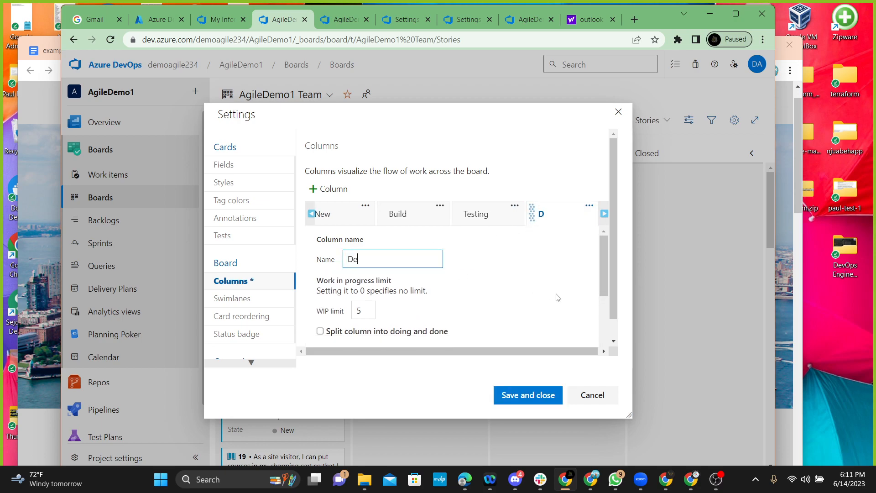
{"action": "type", "text": "ployment"}
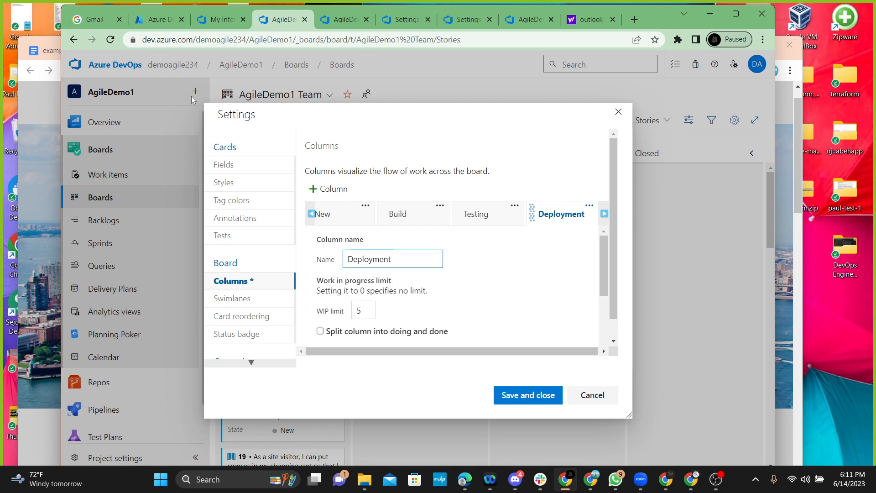
Save the Deployment column with a work-in-progress limit of 10 and move user story 21 into it from Testing.
{"action": "left_click", "coordinate": [366, 312]}
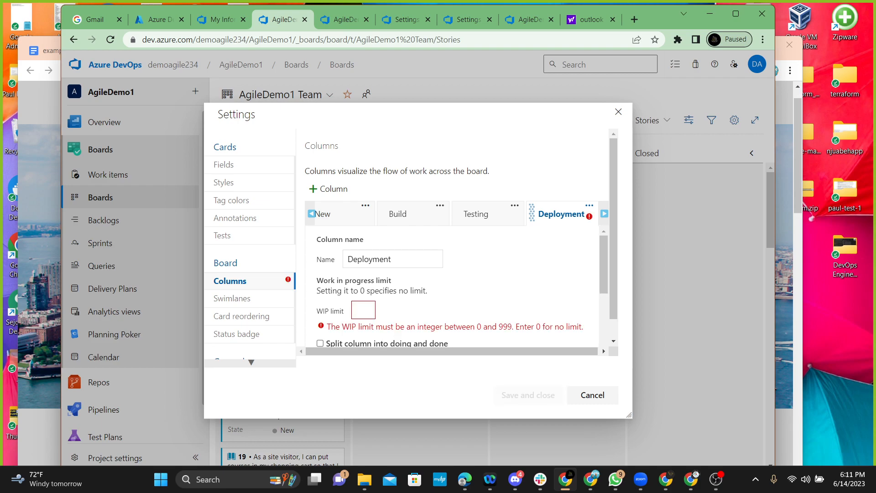
{"action": "type", "text": "10"}
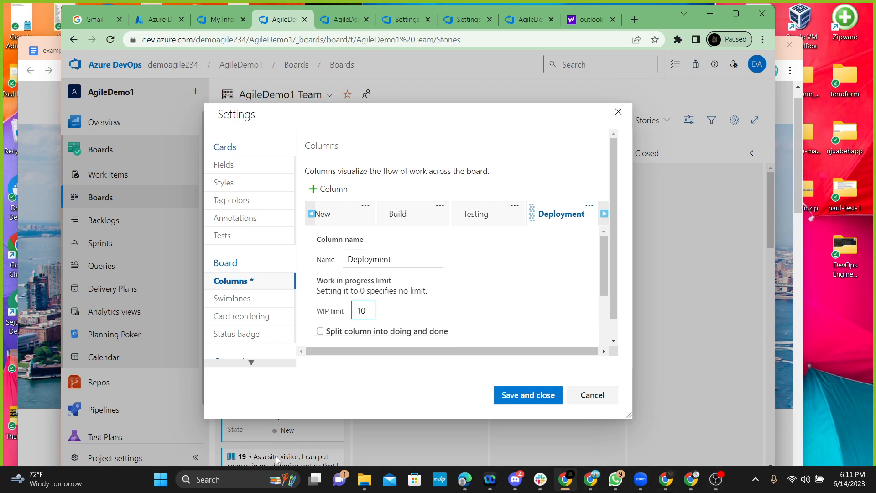
{"action": "left_click", "coordinate": [524, 397]}
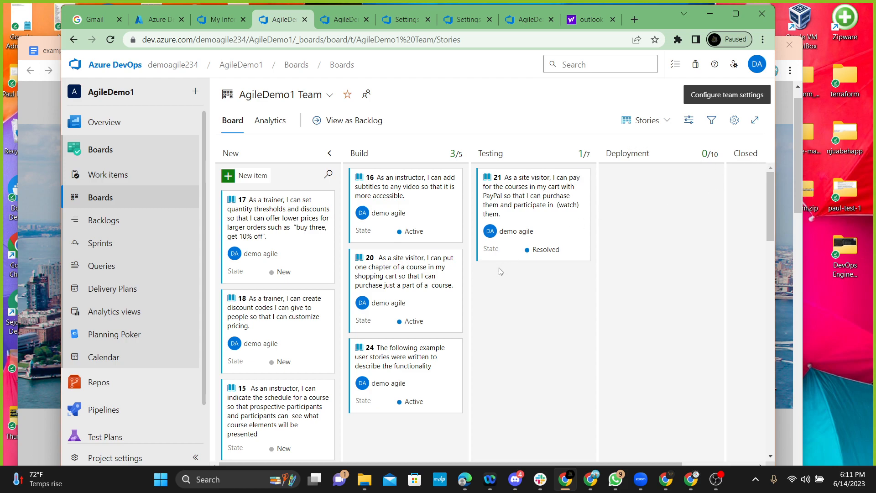
{"action": "left_click_drag", "start_coordinate": [513, 222], "coordinate": [644, 231]}
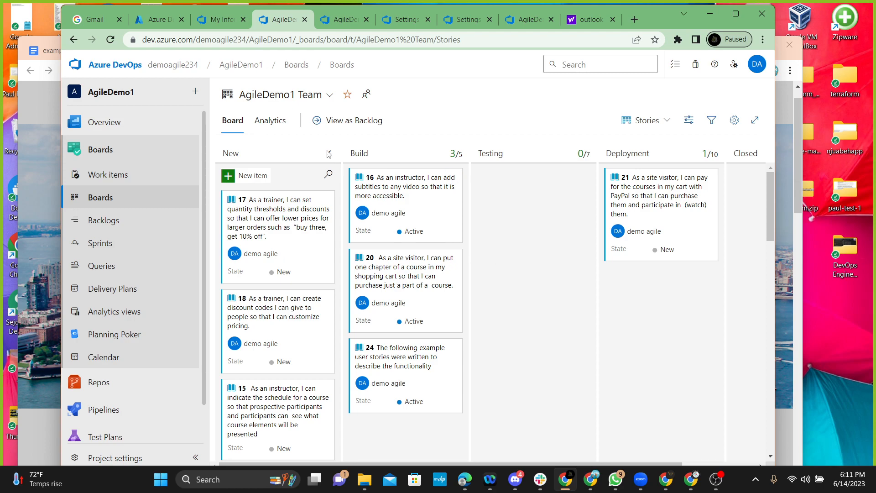
Open the backlog of the AgileDemo1 project and narrow its Title column to make room for the Iteration Path column.
{"action": "scroll", "coordinate": [143, 228], "scroll_direction": "down", "scroll_amount": 1}
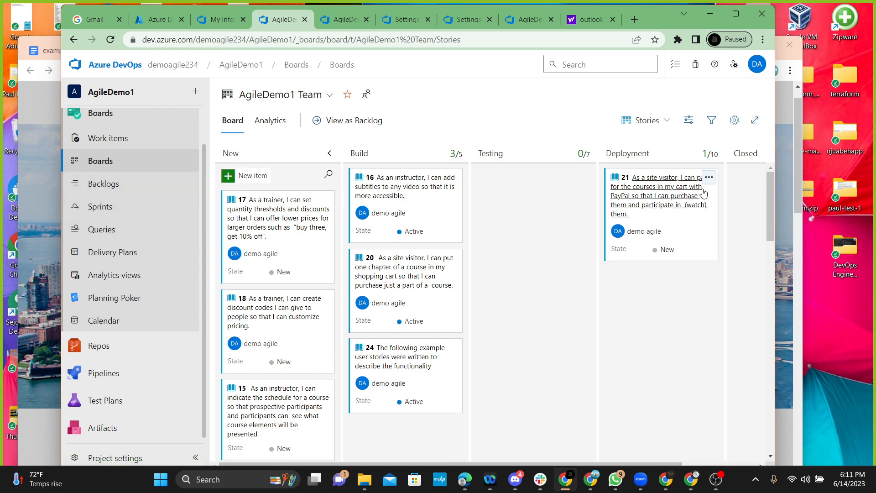
{"action": "left_click", "coordinate": [241, 64]}
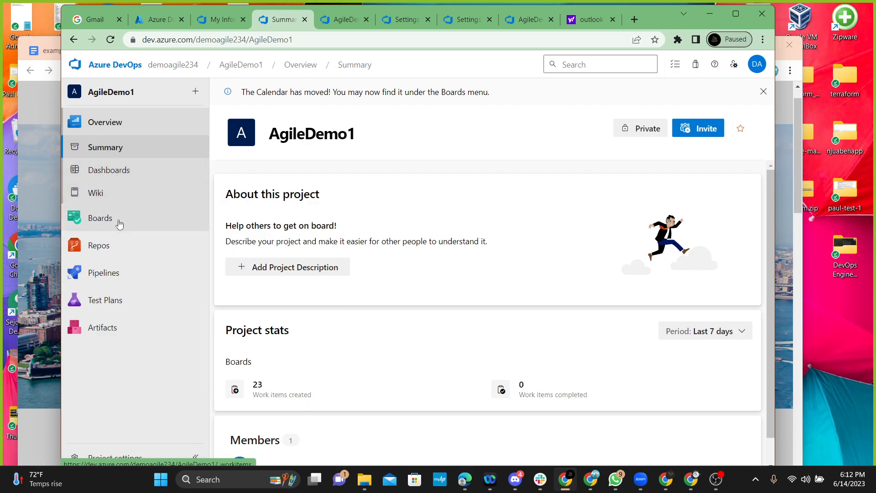
{"action": "mouse_move", "coordinate": [120, 220]}
{"action": "left_click", "coordinate": [248, 272]}
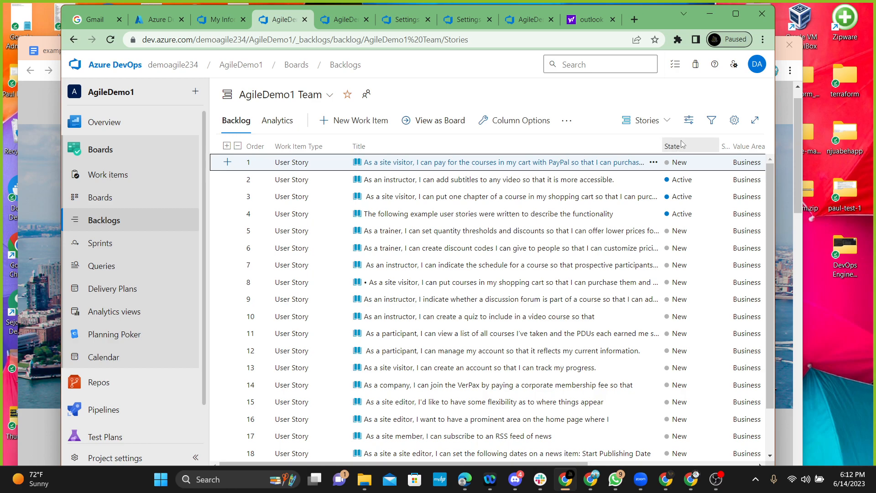
{"action": "left_click_drag", "start_coordinate": [663, 146], "coordinate": [541, 146]}
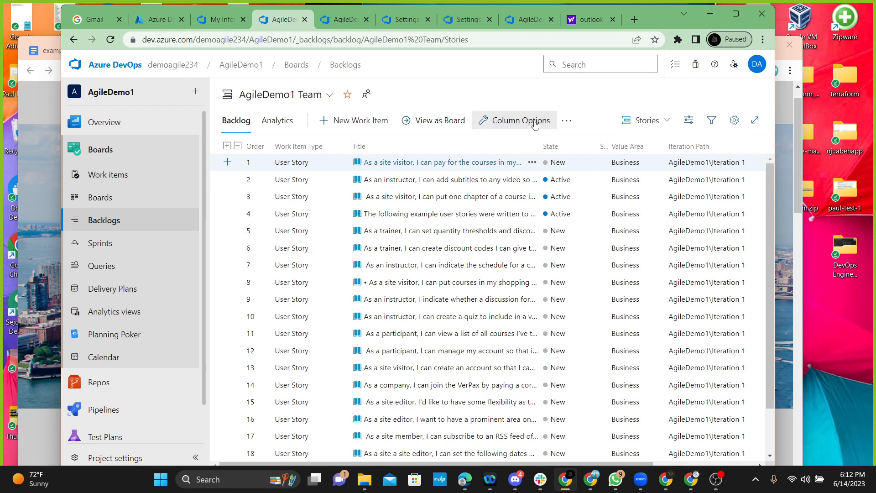
Add an empty column in the backlog's column options and open its list of available fields.
{"action": "left_click", "coordinate": [565, 122]}
{"action": "left_click", "coordinate": [533, 123]}
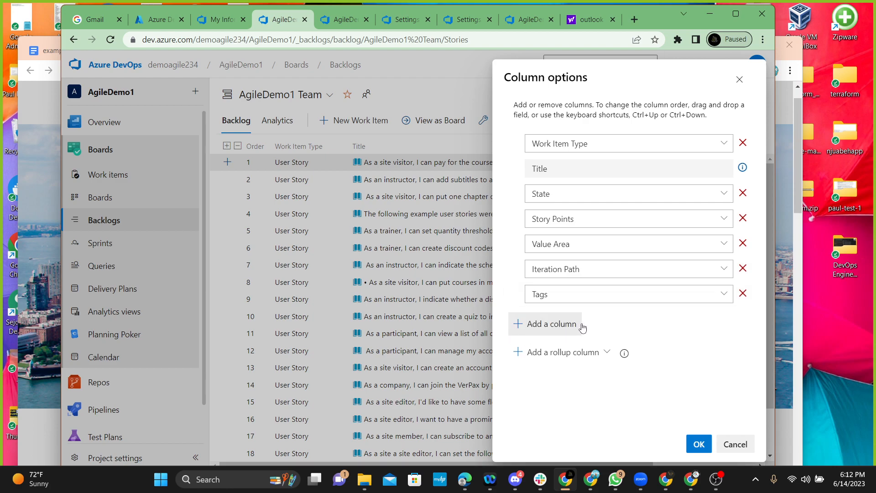
{"action": "left_click", "coordinate": [547, 323]}
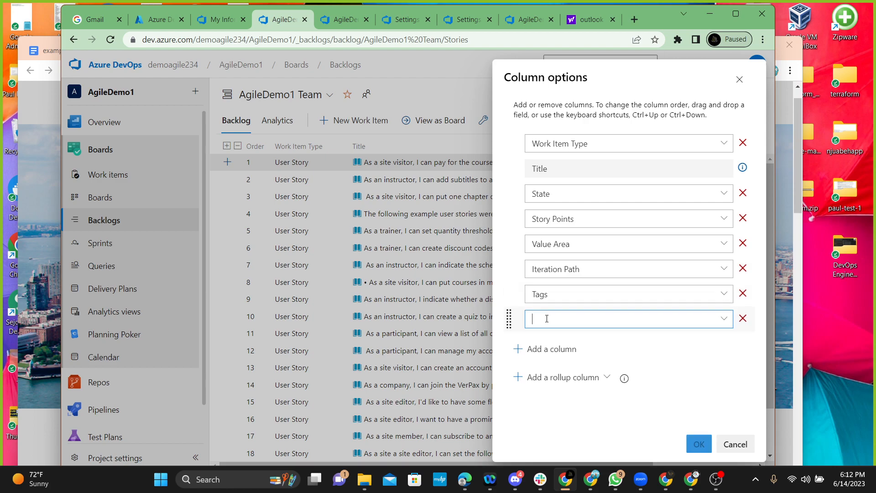
{"action": "type", "text": "Asi"}
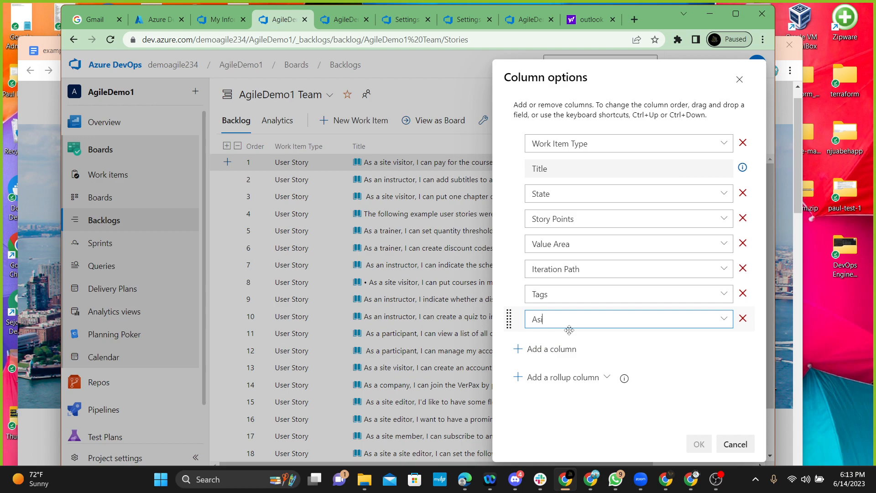
{"action": "left_click", "coordinate": [726, 321]}
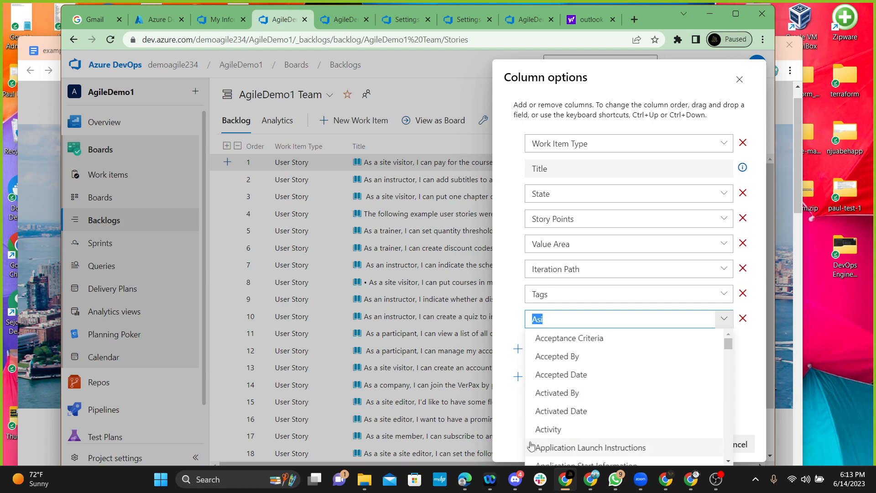
Choose Assigned To as the field for the new backlog column and apply the column options.
{"action": "scroll", "coordinate": [589, 441], "scroll_direction": "down", "scroll_amount": 6}
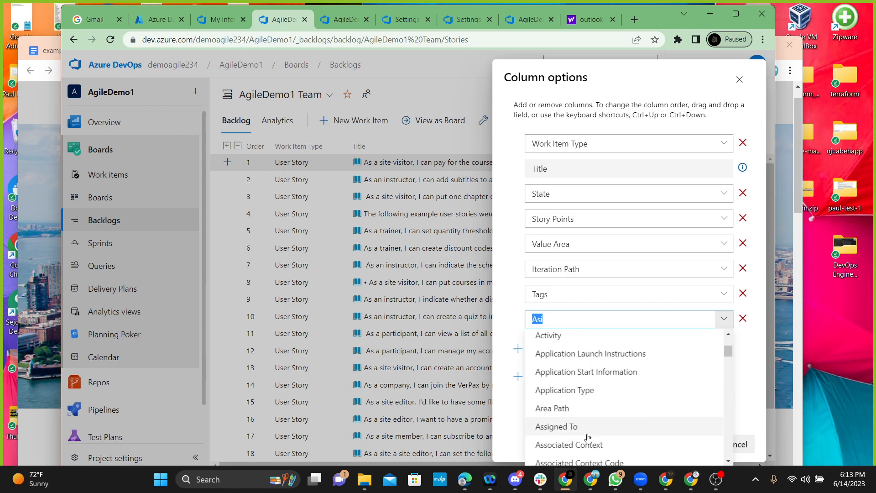
{"action": "scroll", "coordinate": [588, 423], "scroll_direction": "down", "scroll_amount": 5}
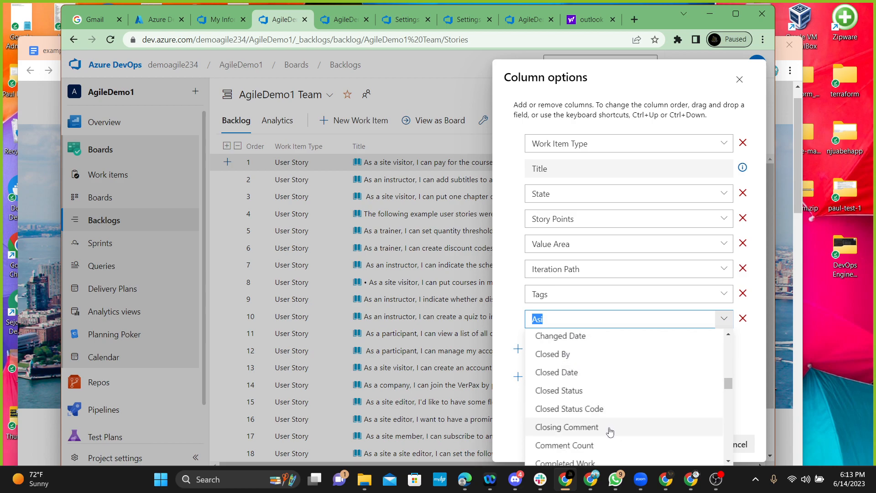
{"action": "scroll", "coordinate": [612, 427], "scroll_direction": "down", "scroll_amount": 5}
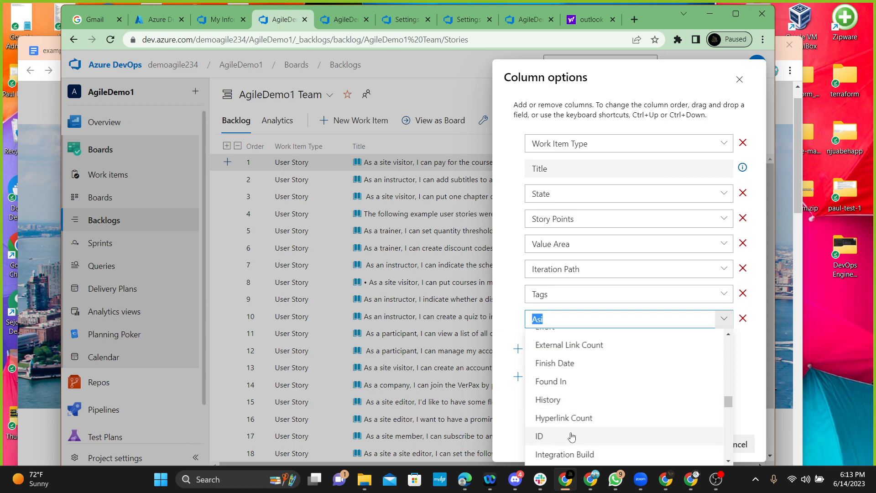
{"action": "scroll", "coordinate": [572, 417], "scroll_direction": "up", "scroll_amount": 6}
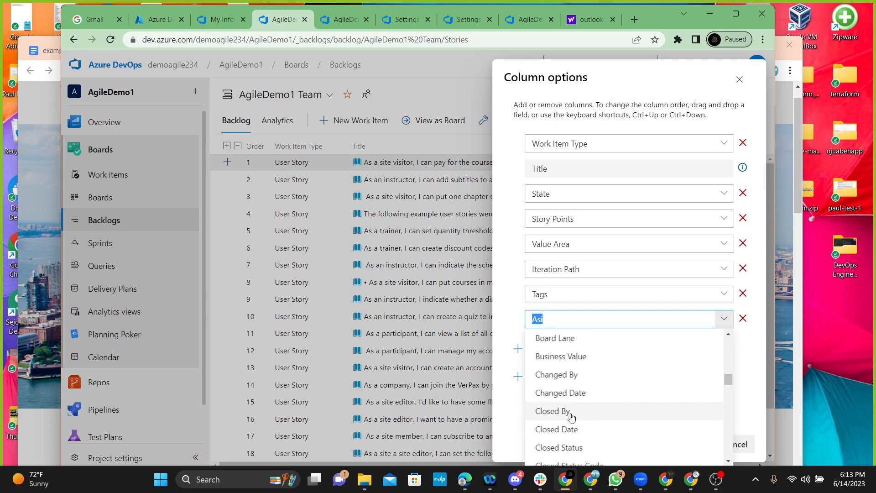
{"action": "scroll", "coordinate": [600, 411], "scroll_direction": "up", "scroll_amount": 3}
{"action": "scroll", "coordinate": [602, 399], "scroll_direction": "down", "scroll_amount": 1}
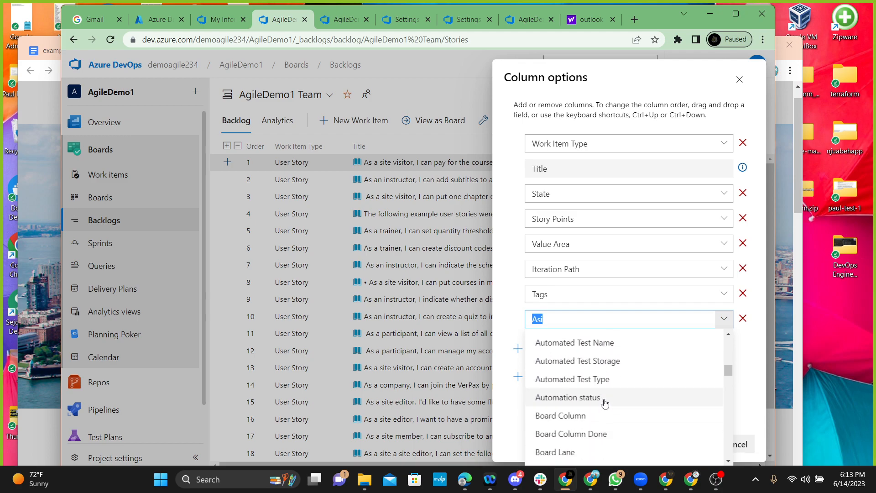
{"action": "scroll", "coordinate": [614, 406], "scroll_direction": "up", "scroll_amount": 3}
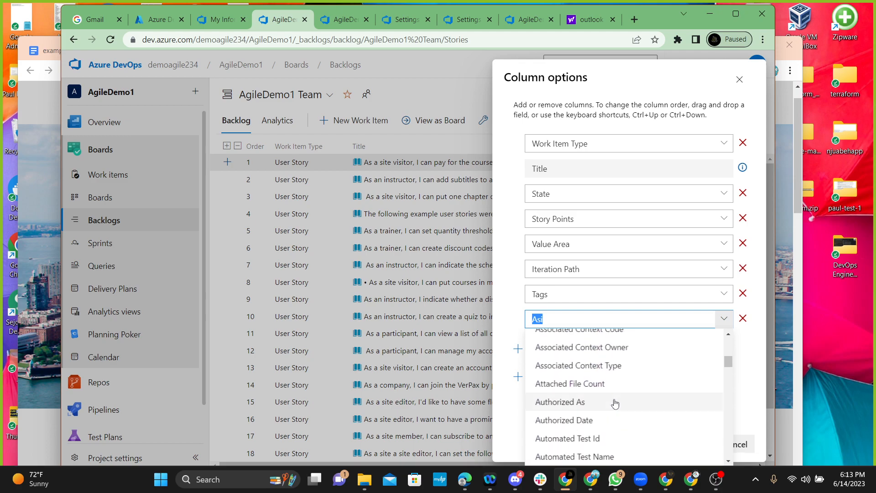
{"action": "scroll", "coordinate": [611, 410], "scroll_direction": "down", "scroll_amount": 3}
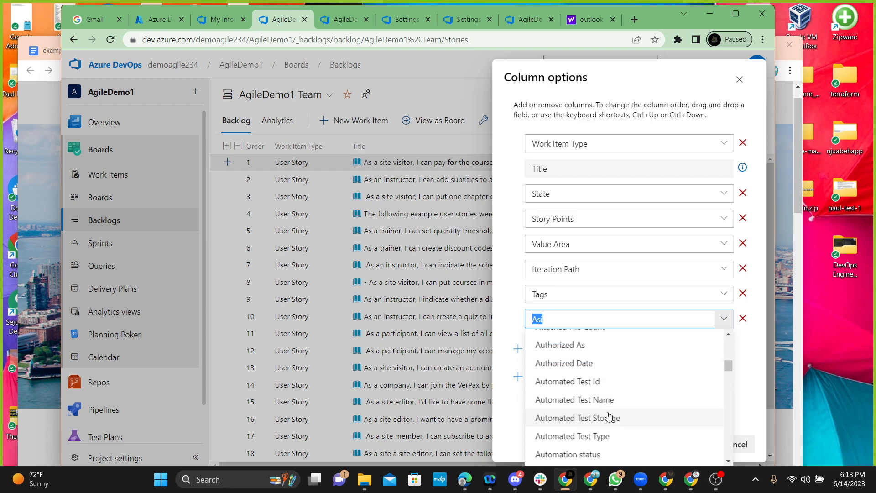
{"action": "scroll", "coordinate": [565, 374], "scroll_direction": "down", "scroll_amount": 1}
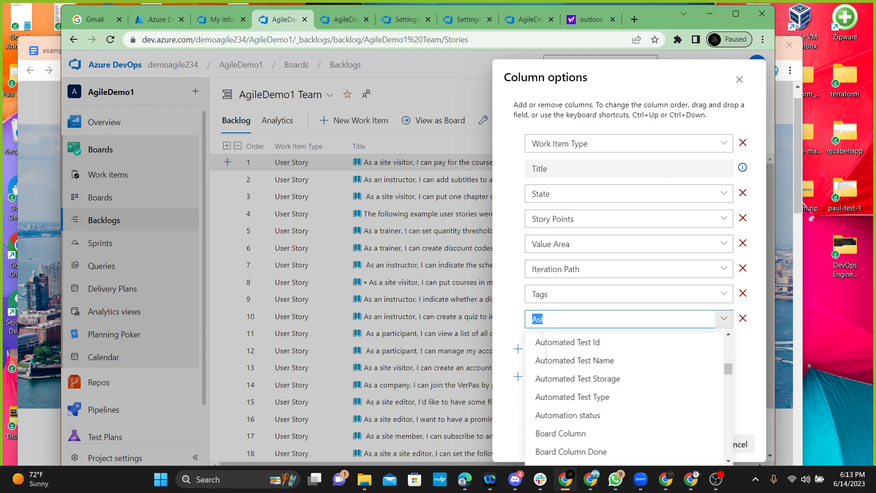
{"action": "scroll", "coordinate": [561, 372], "scroll_direction": "down", "scroll_amount": 3}
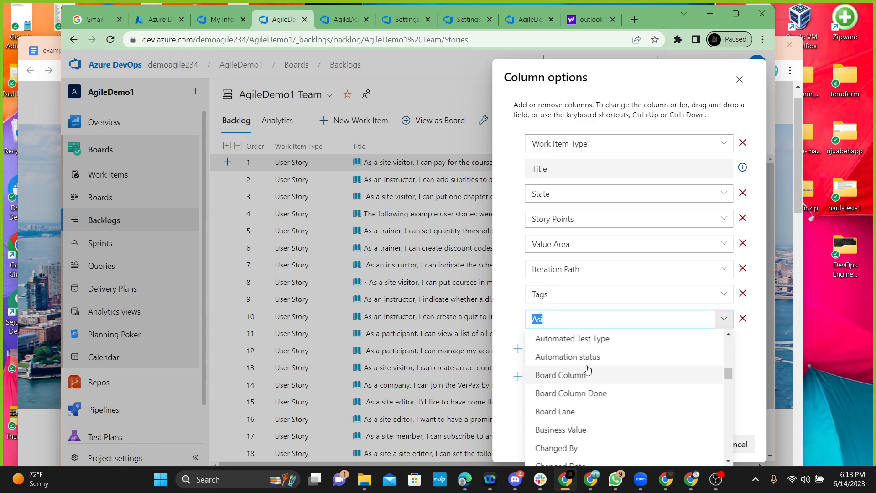
{"action": "scroll", "coordinate": [634, 370], "scroll_direction": "up", "scroll_amount": 5}
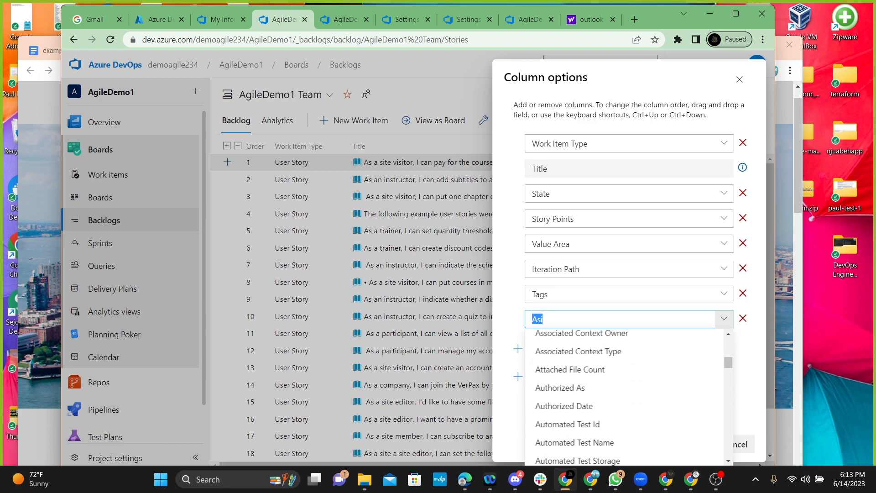
{"action": "scroll", "coordinate": [604, 371], "scroll_direction": "up", "scroll_amount": 3}
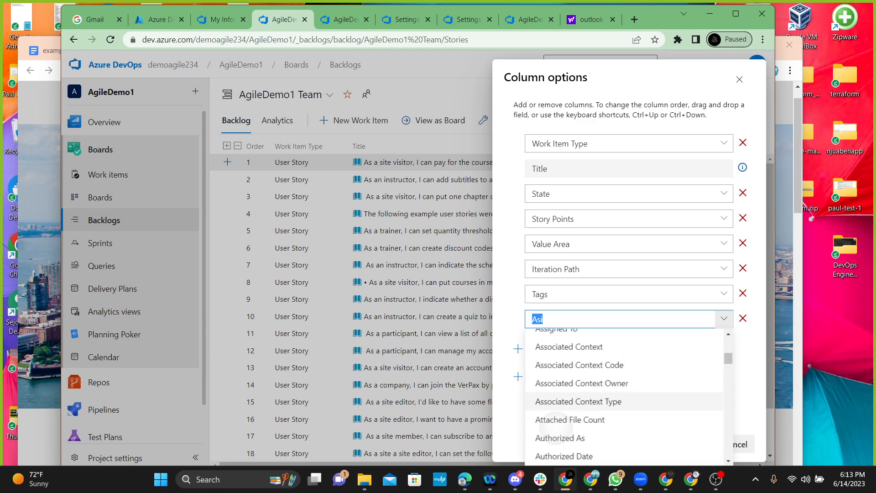
{"action": "scroll", "coordinate": [559, 363], "scroll_direction": "up", "scroll_amount": 2}
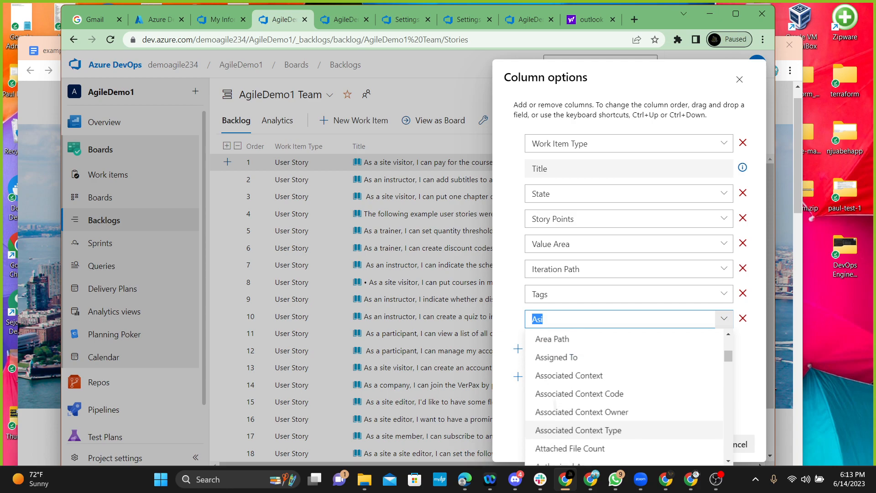
{"action": "left_click", "coordinate": [560, 364]}
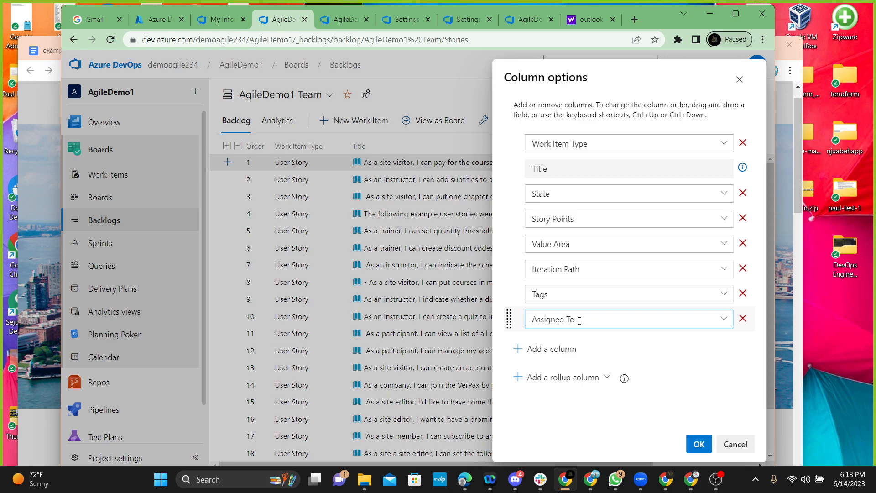
{"action": "left_click", "coordinate": [699, 443]}
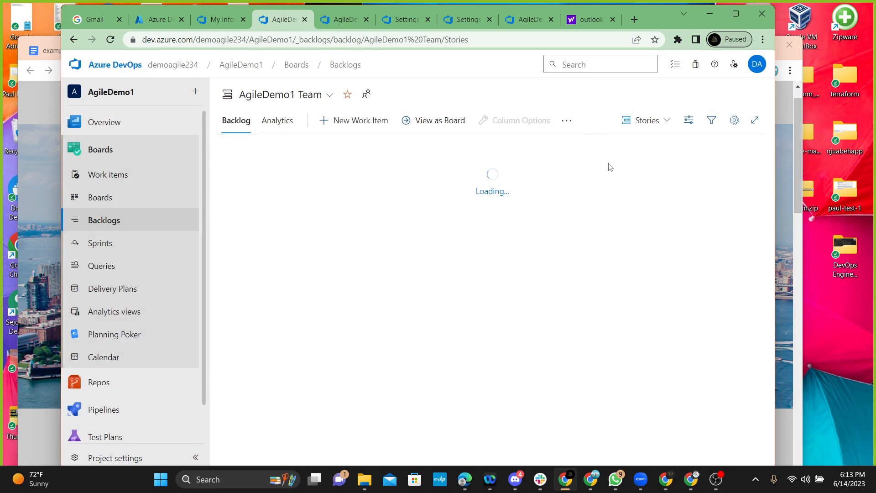
View the team's backlog at the Features and Epics levels and return it to the Stories level.
{"action": "left_click", "coordinate": [565, 121]}
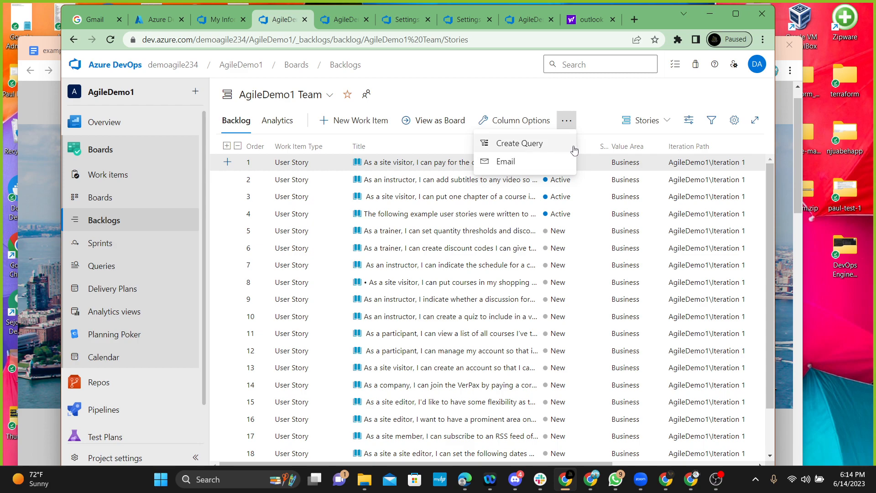
{"action": "left_click", "coordinate": [594, 99]}
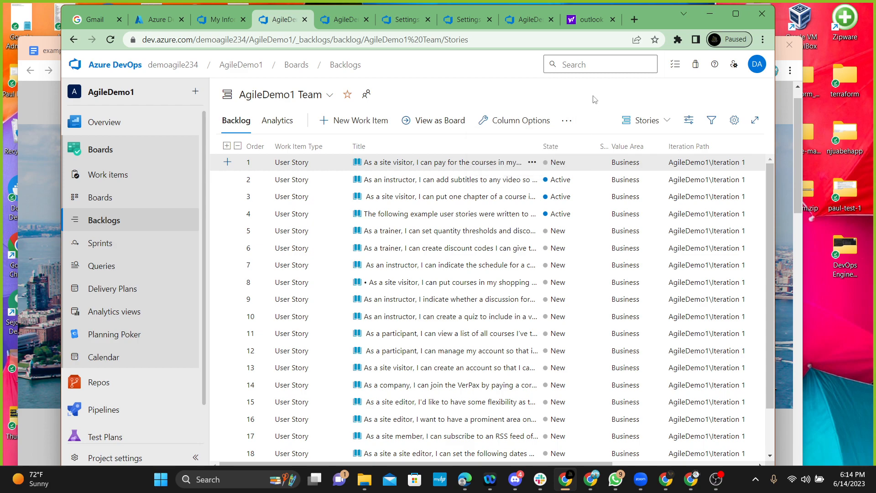
{"action": "left_click", "coordinate": [662, 120]}
{"action": "left_click", "coordinate": [611, 162]}
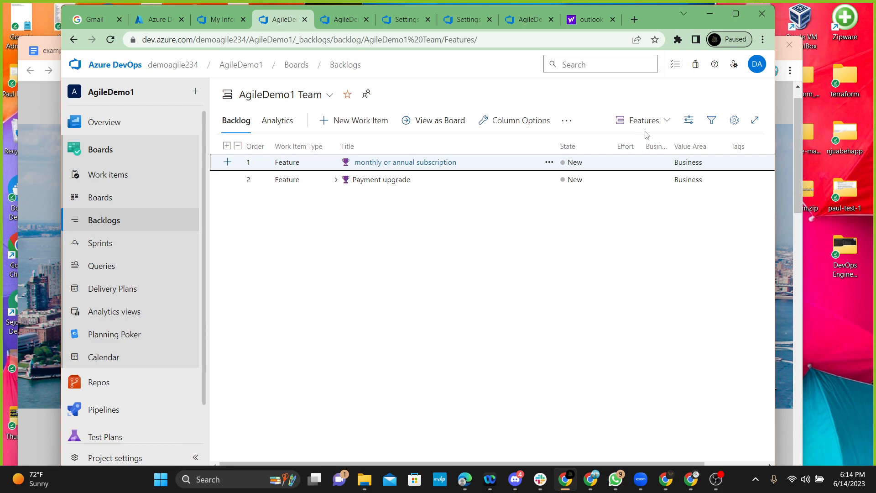
{"action": "left_click", "coordinate": [665, 121]}
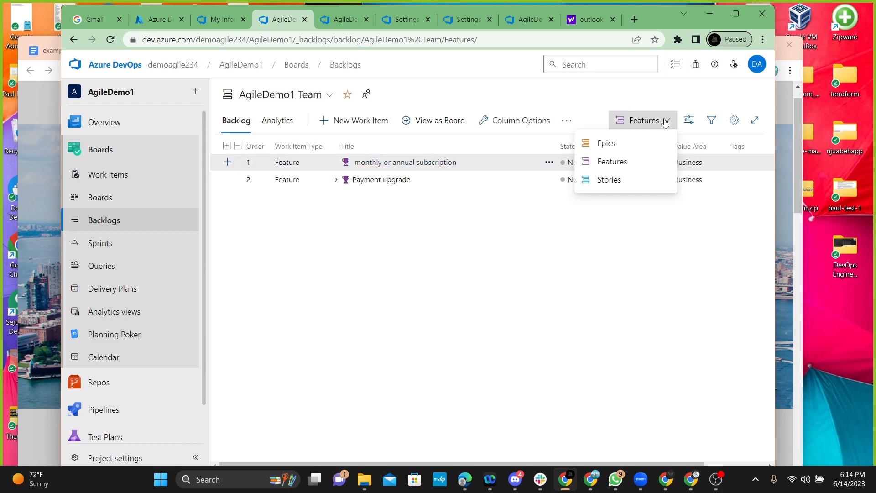
{"action": "left_click", "coordinate": [636, 146]}
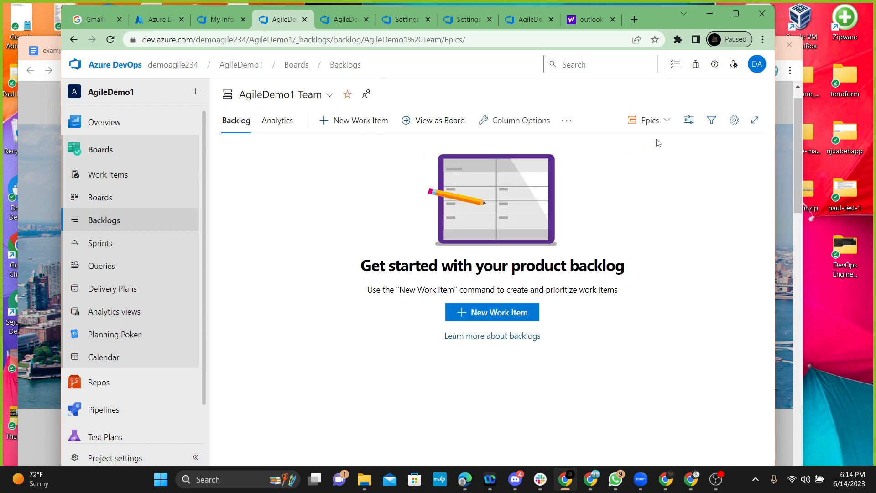
{"action": "left_click", "coordinate": [666, 121]}
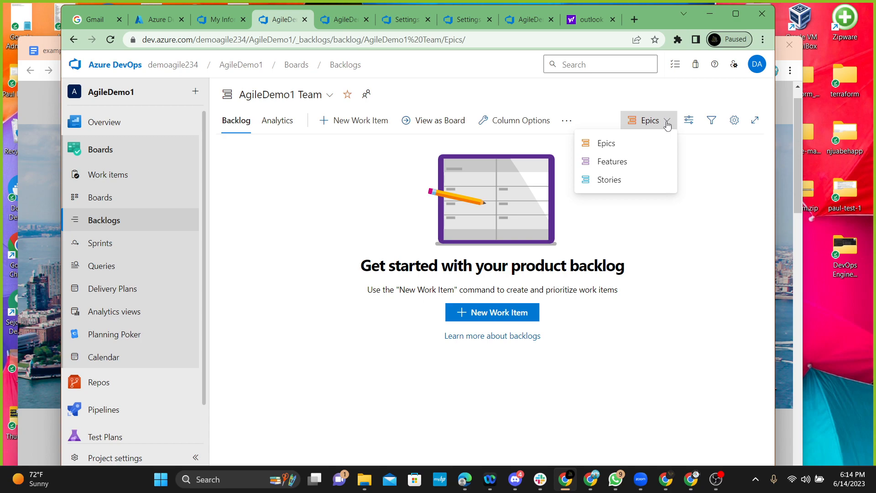
{"action": "left_click", "coordinate": [624, 179]}
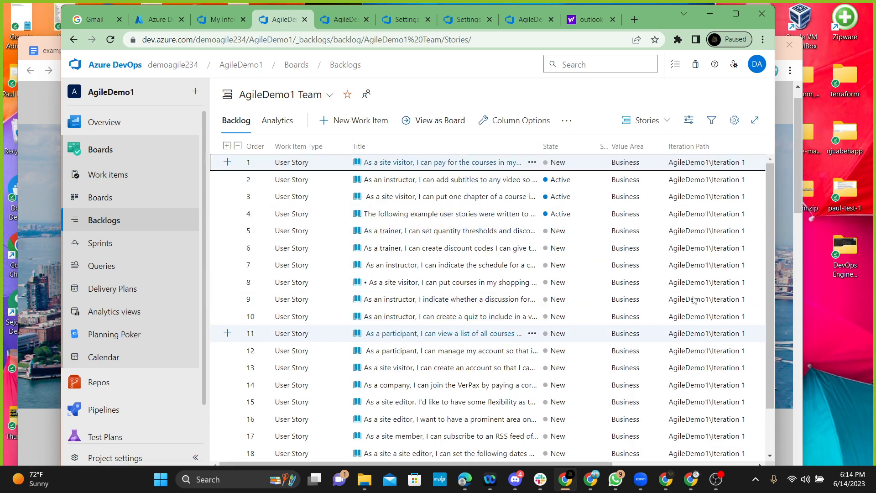
Examine the view options of the Stories backlog, including parents, forecasting, in-progress items and the side pane.
{"action": "left_click", "coordinate": [687, 121]}
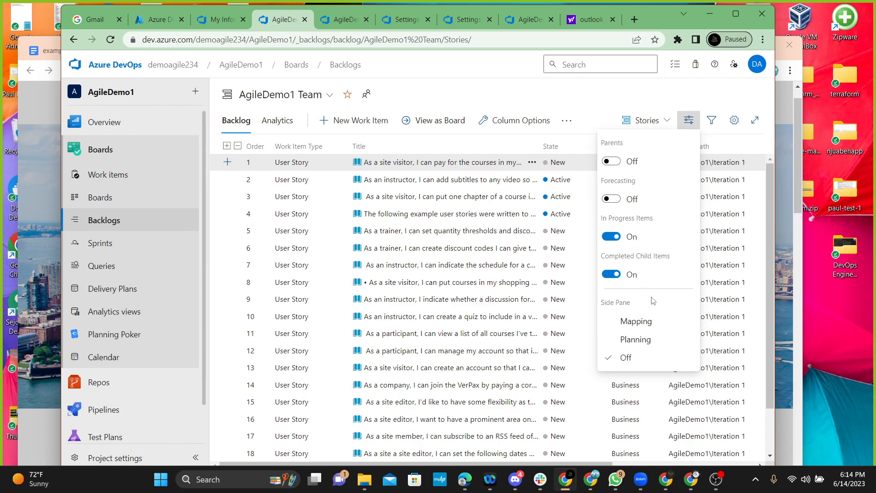
{"action": "left_click", "coordinate": [644, 91]}
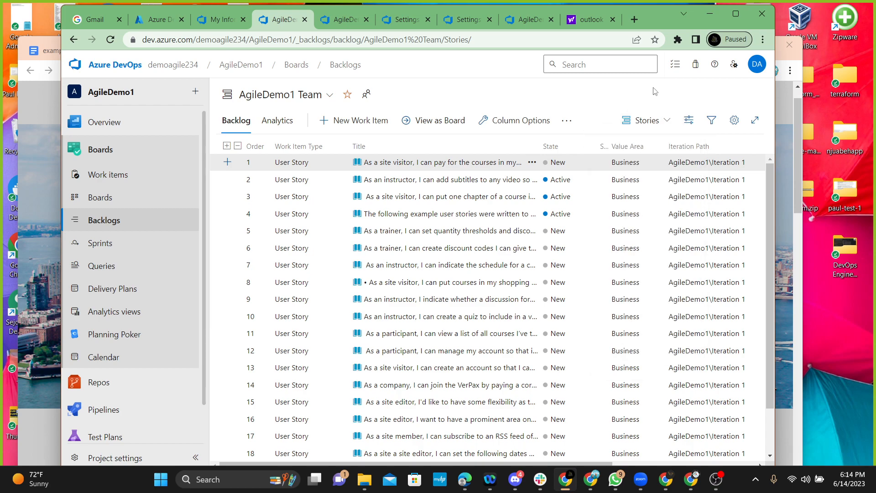